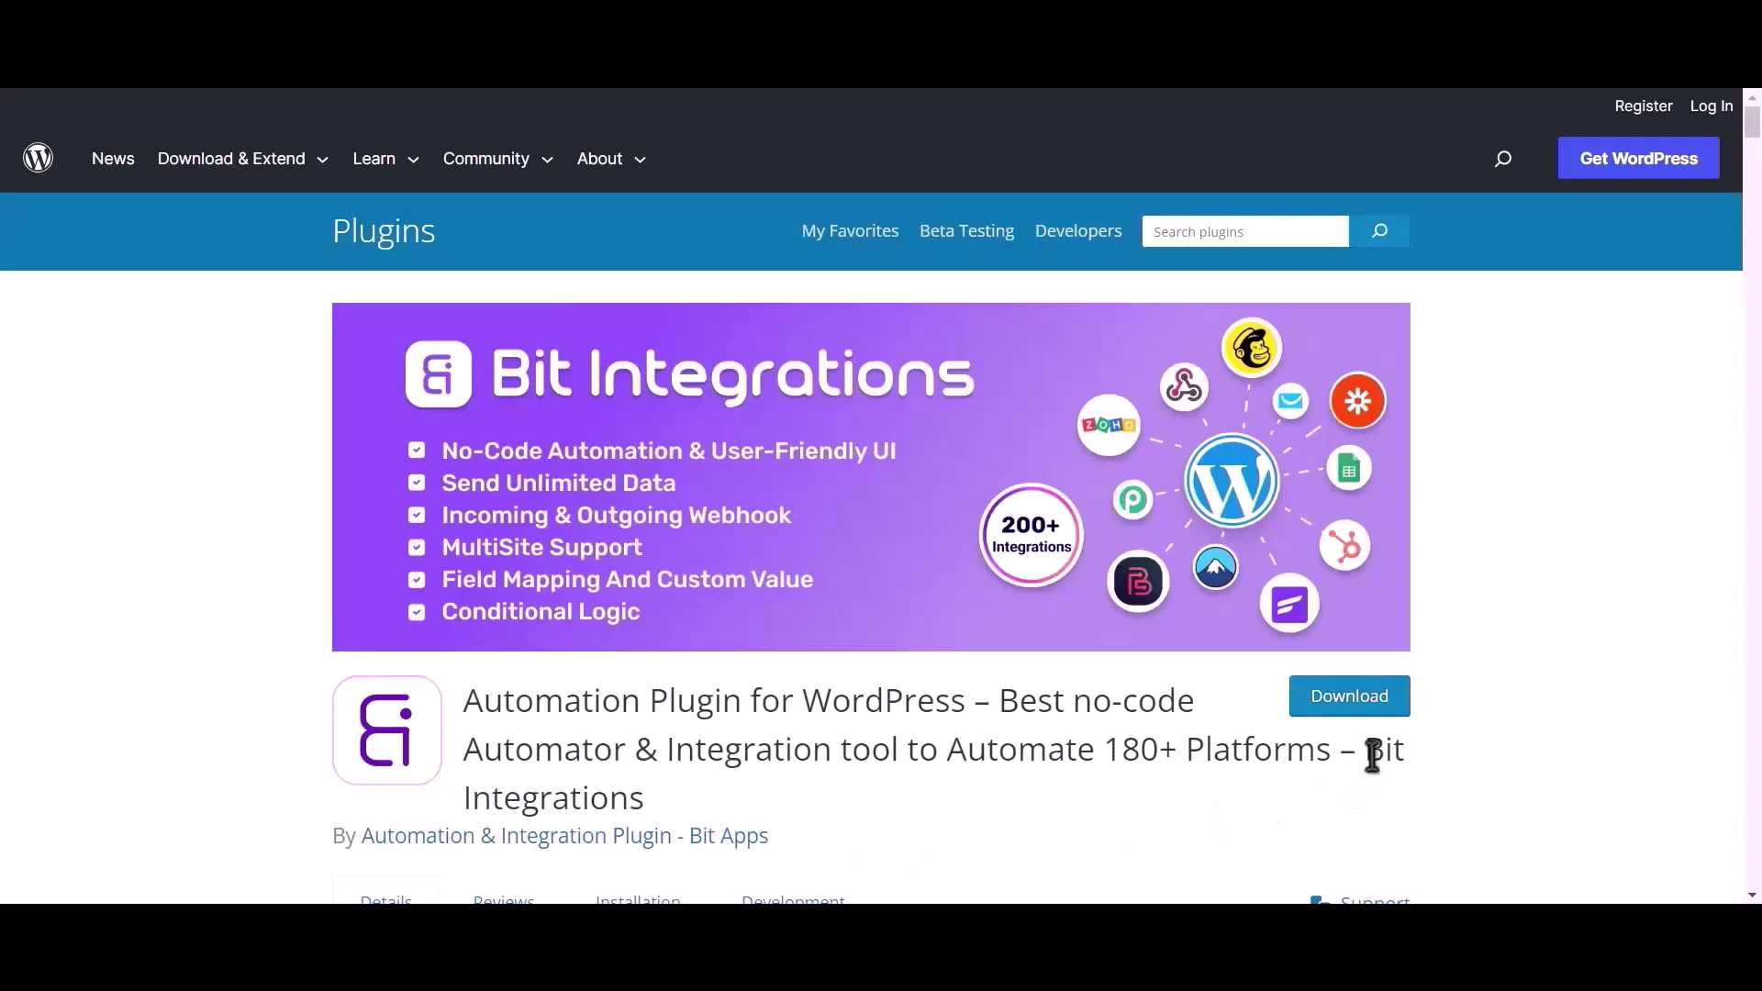
Highlight 'Bit Integrations' in the WordPress.org plugin page title
drag(1367, 751, 1384, 792)
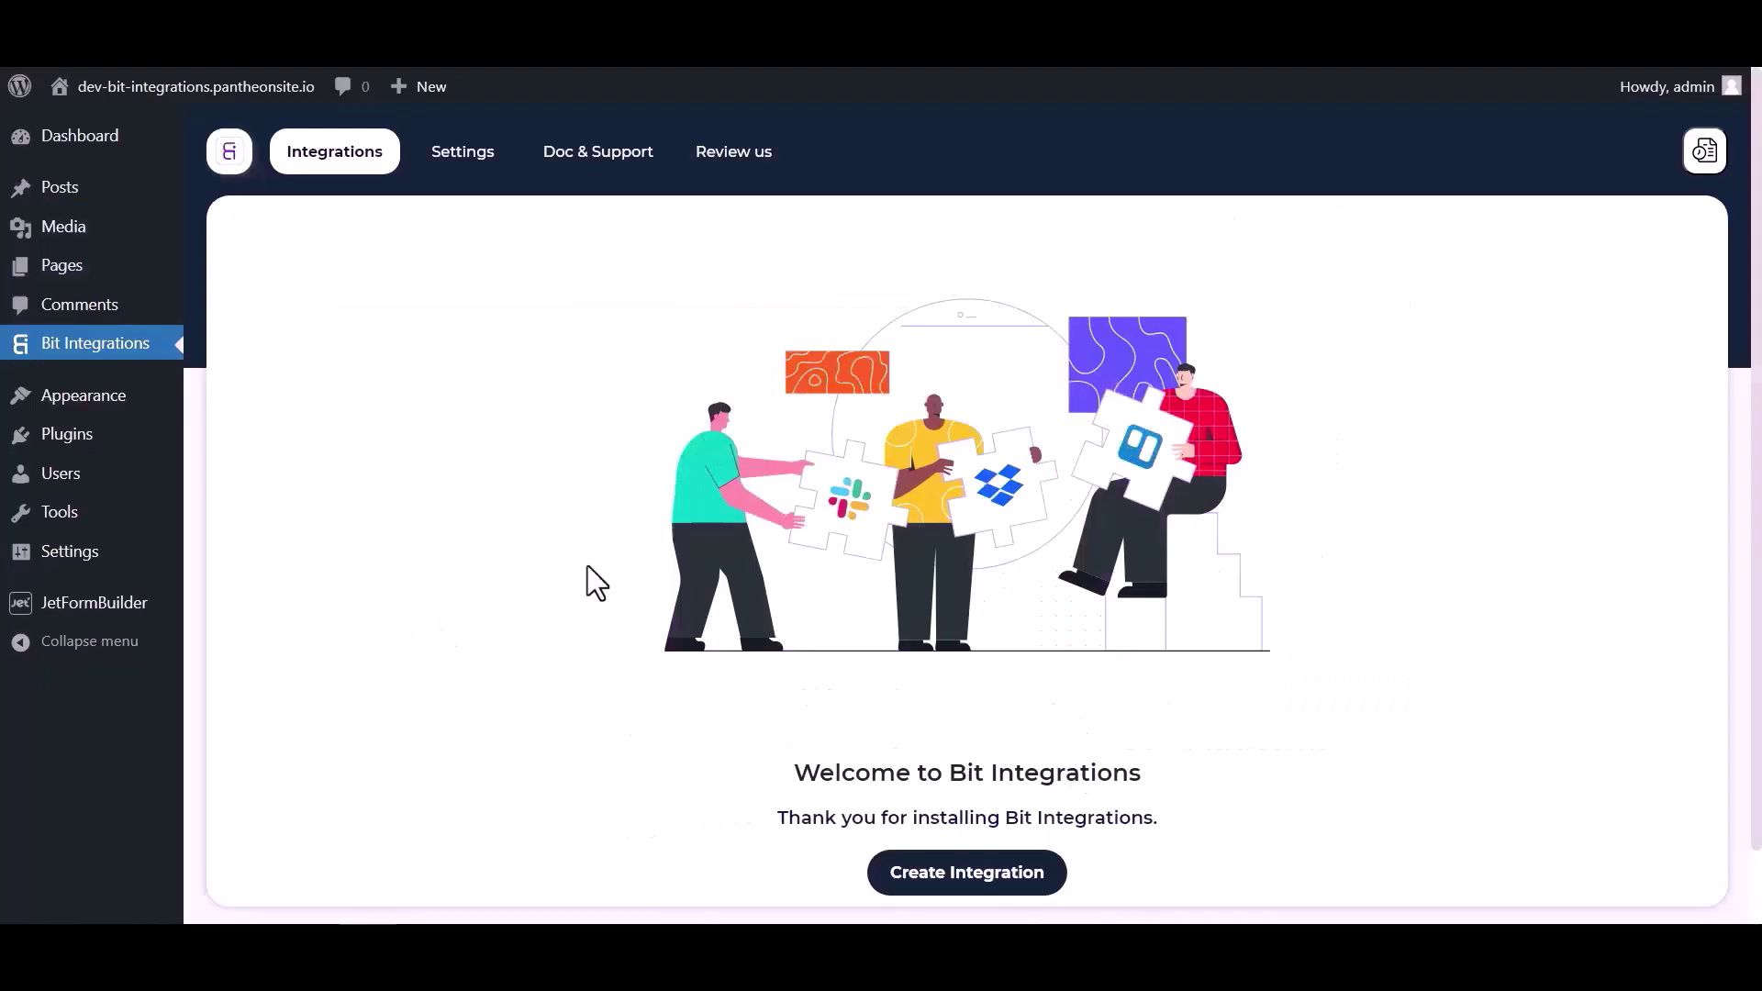
scroll(588, 566, down, 1)
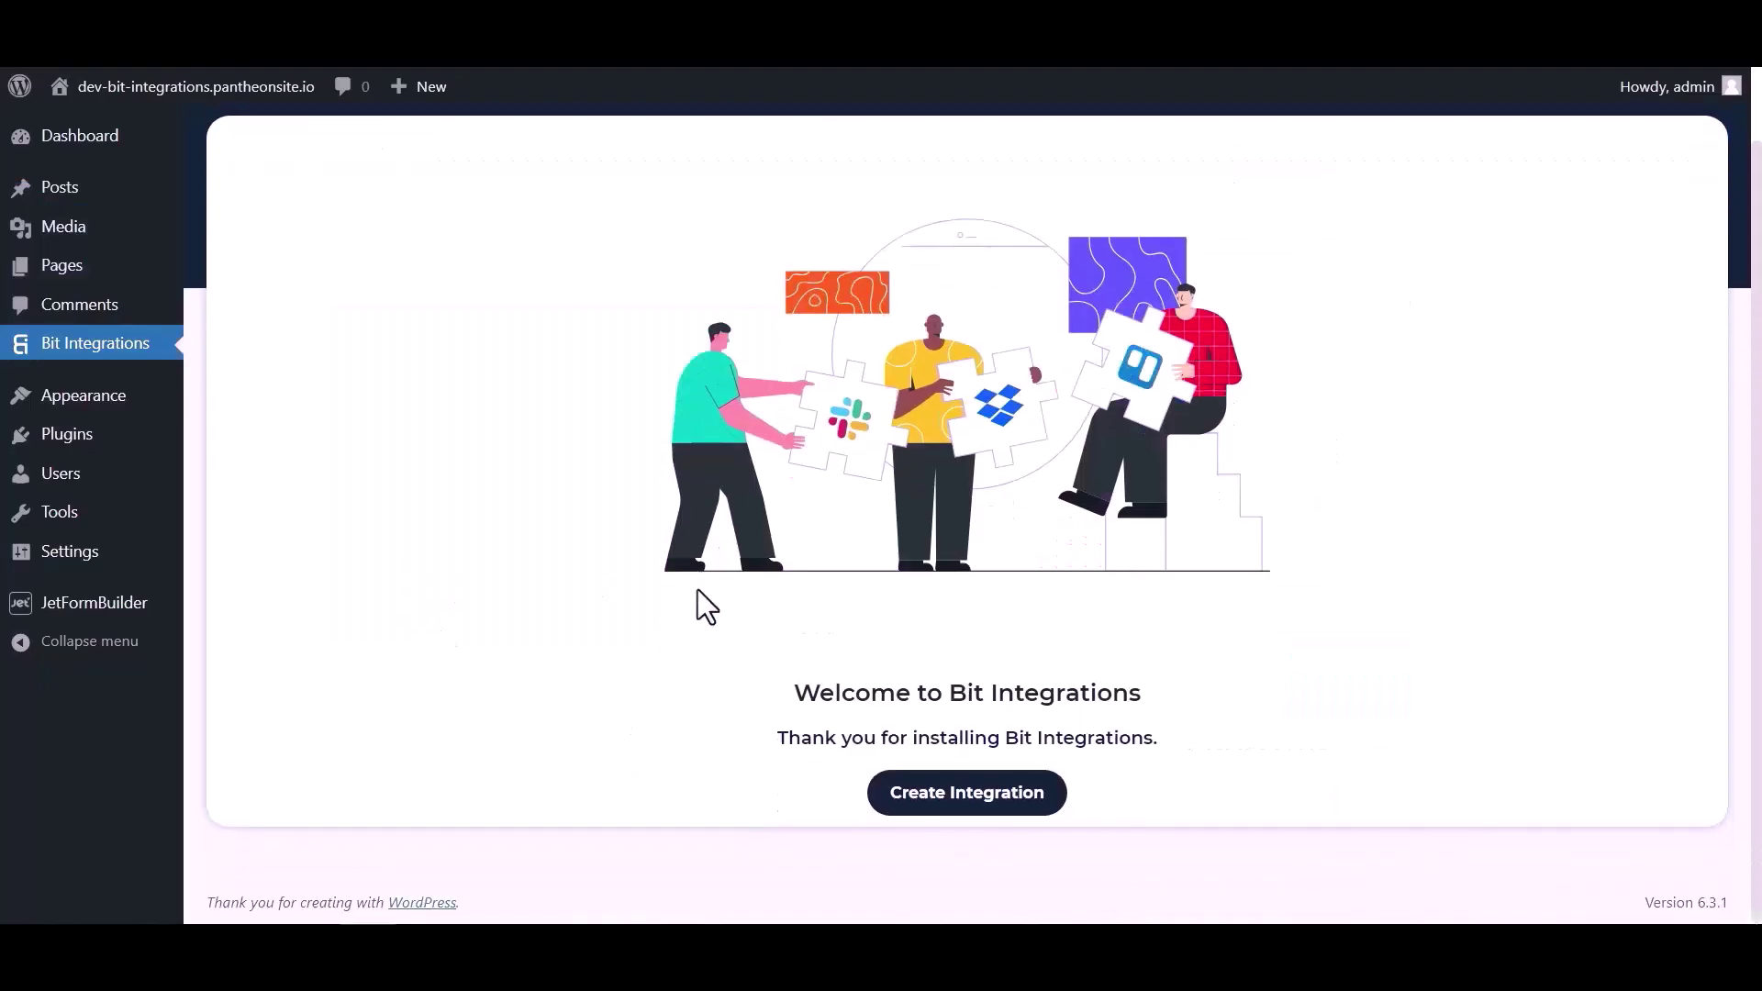
Start a new integration with the JetForm Builder trigger, fetch, and copy its webhook URL
click(920, 795)
click(658, 232)
text(jet)
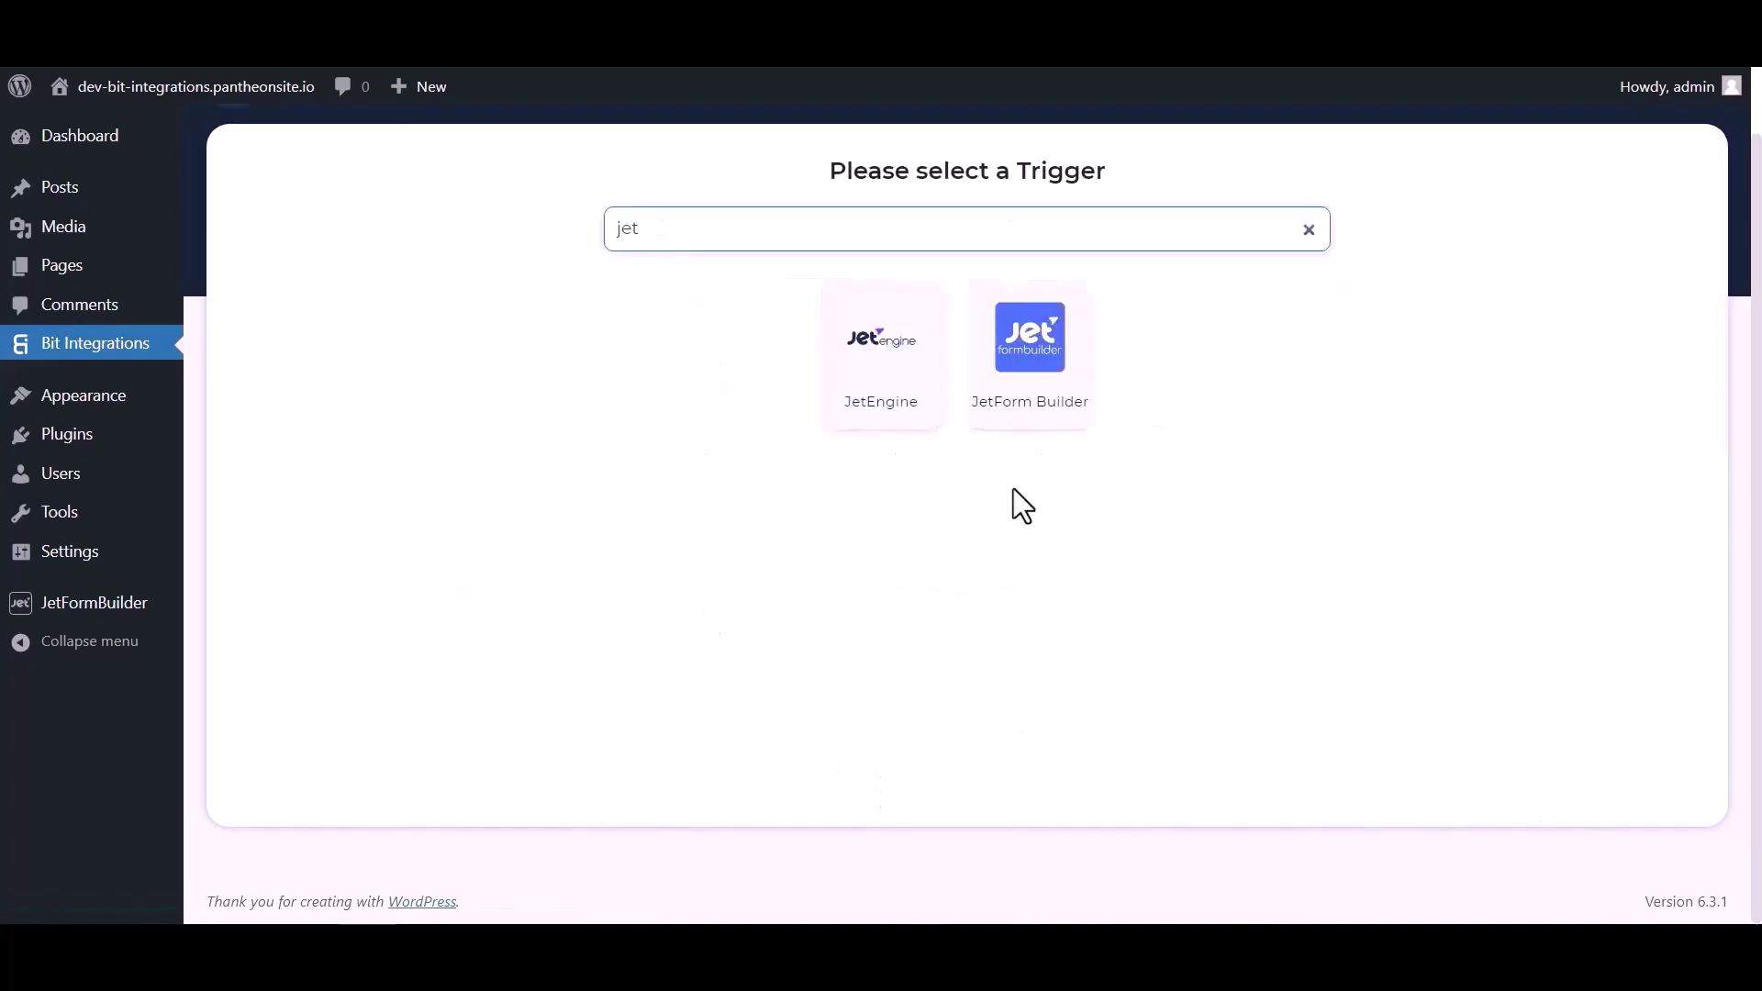
click(1032, 388)
click(633, 540)
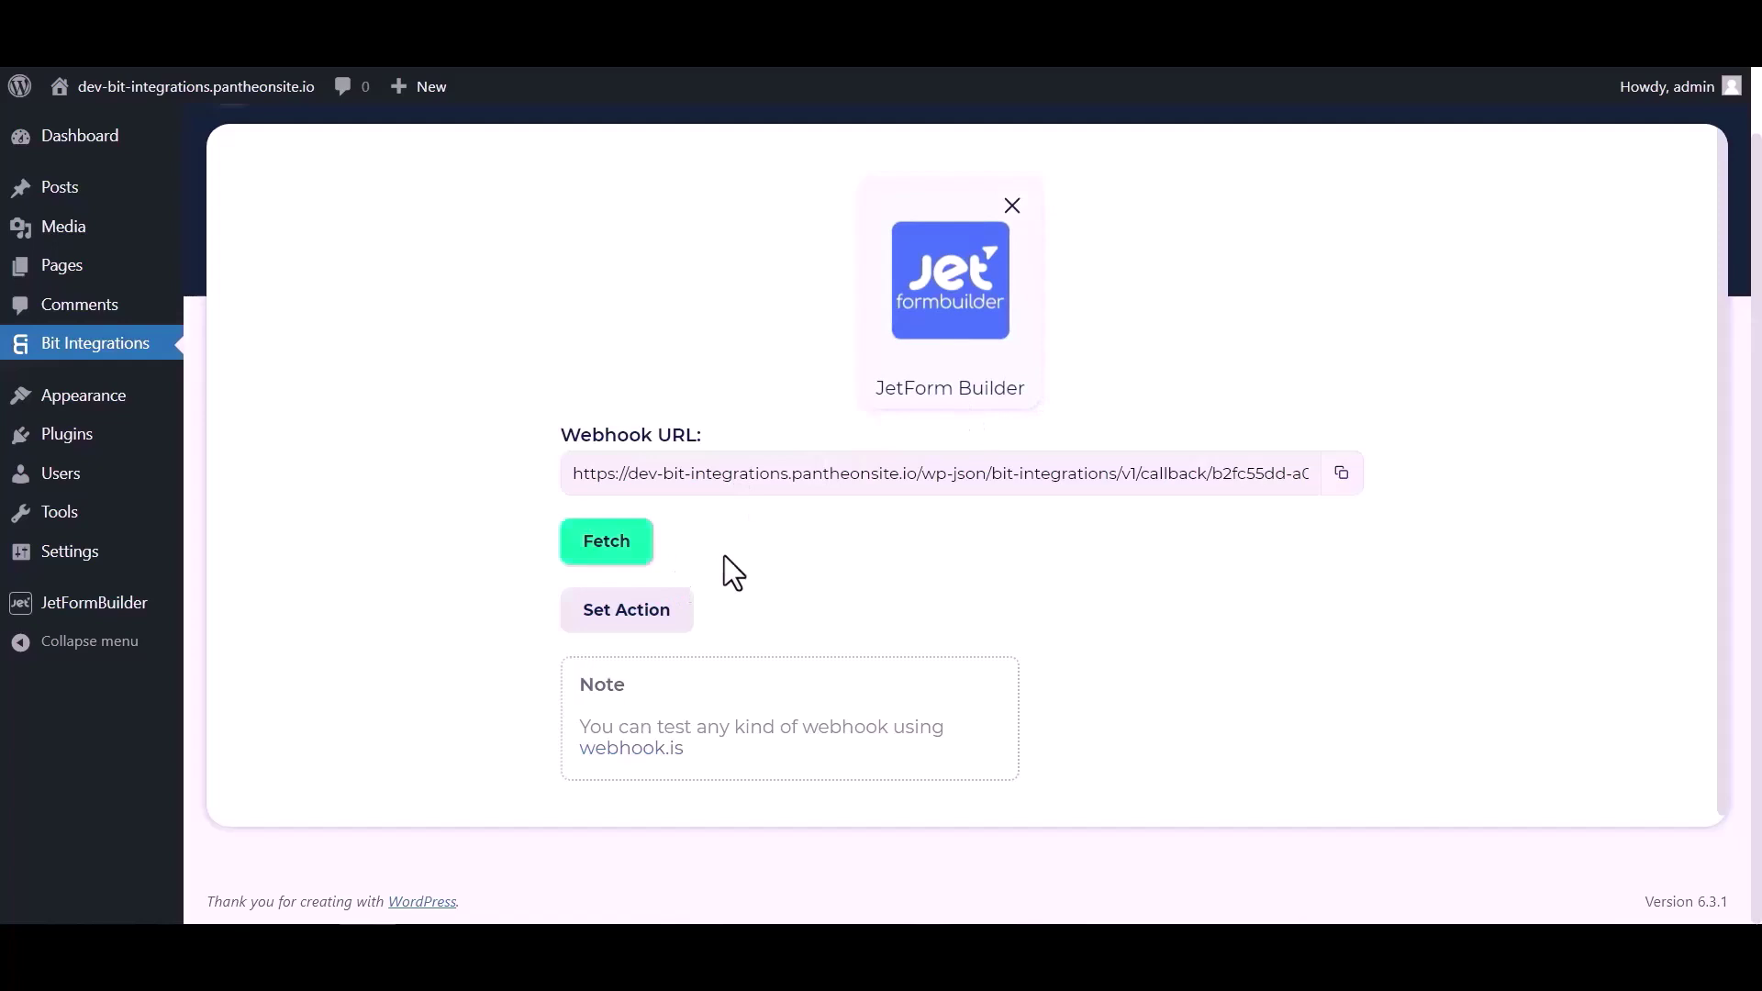
click(1335, 475)
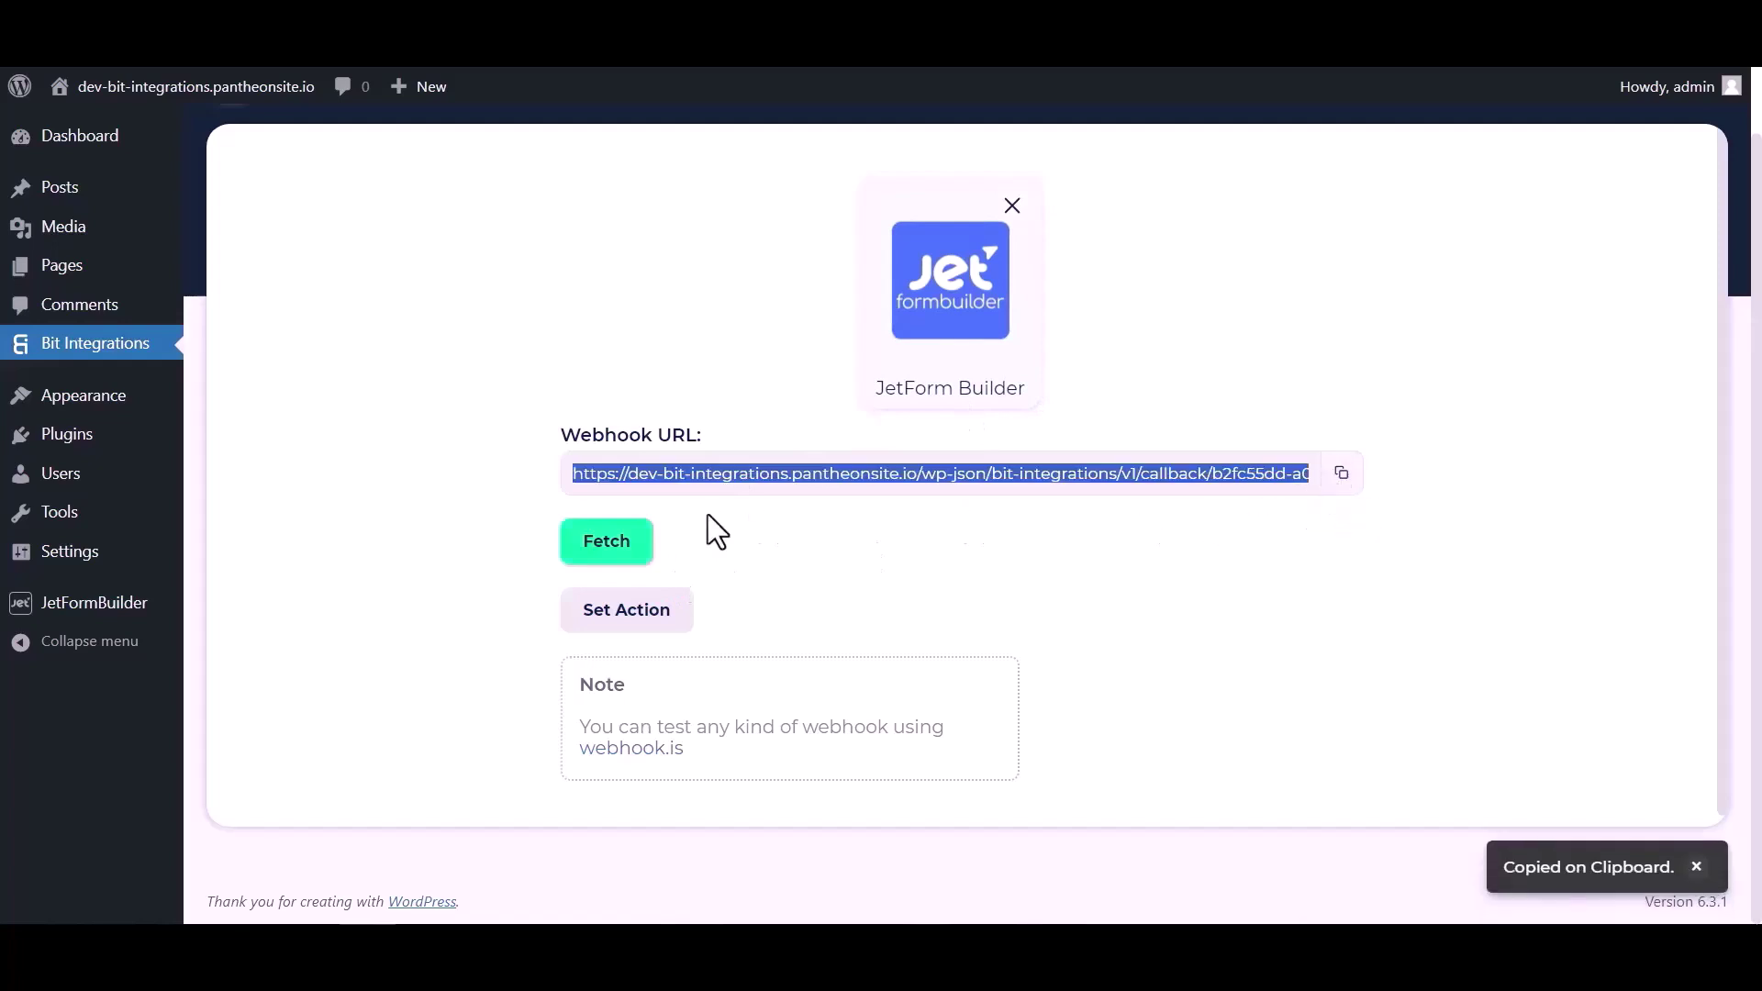
click(619, 548)
mouse_move(427, 341)
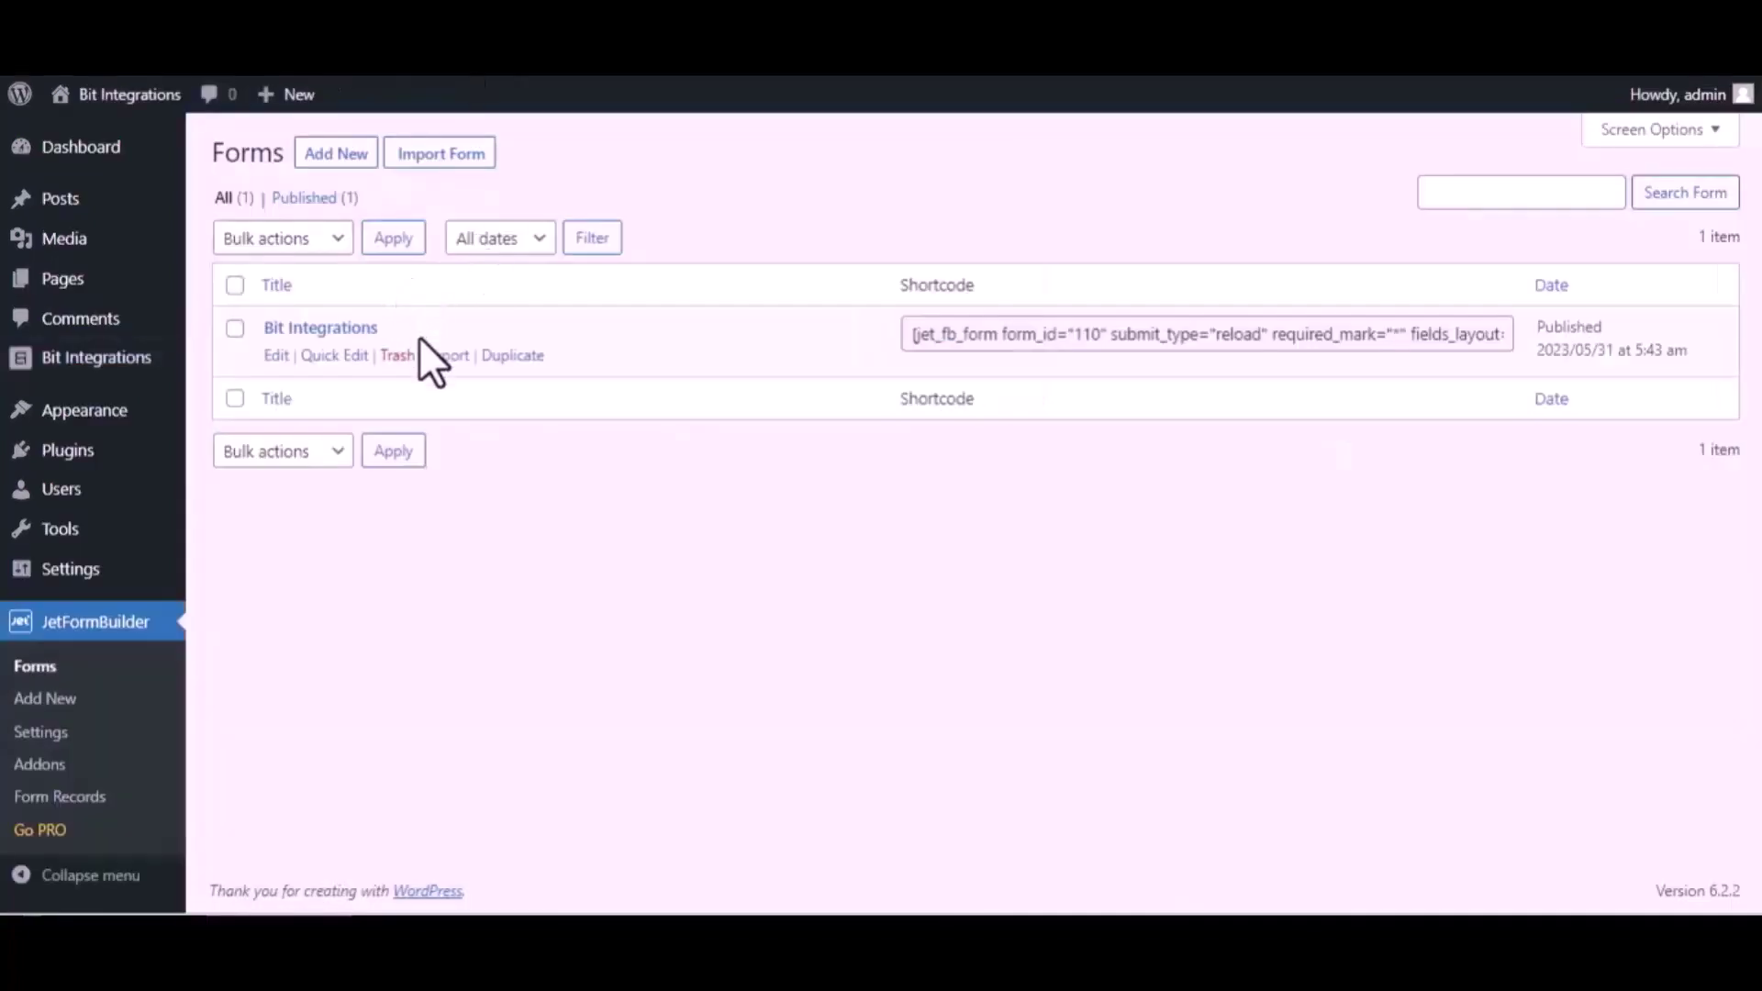
Open the Bit Integrations form's settings and expand Post Submit Actions
click(276, 355)
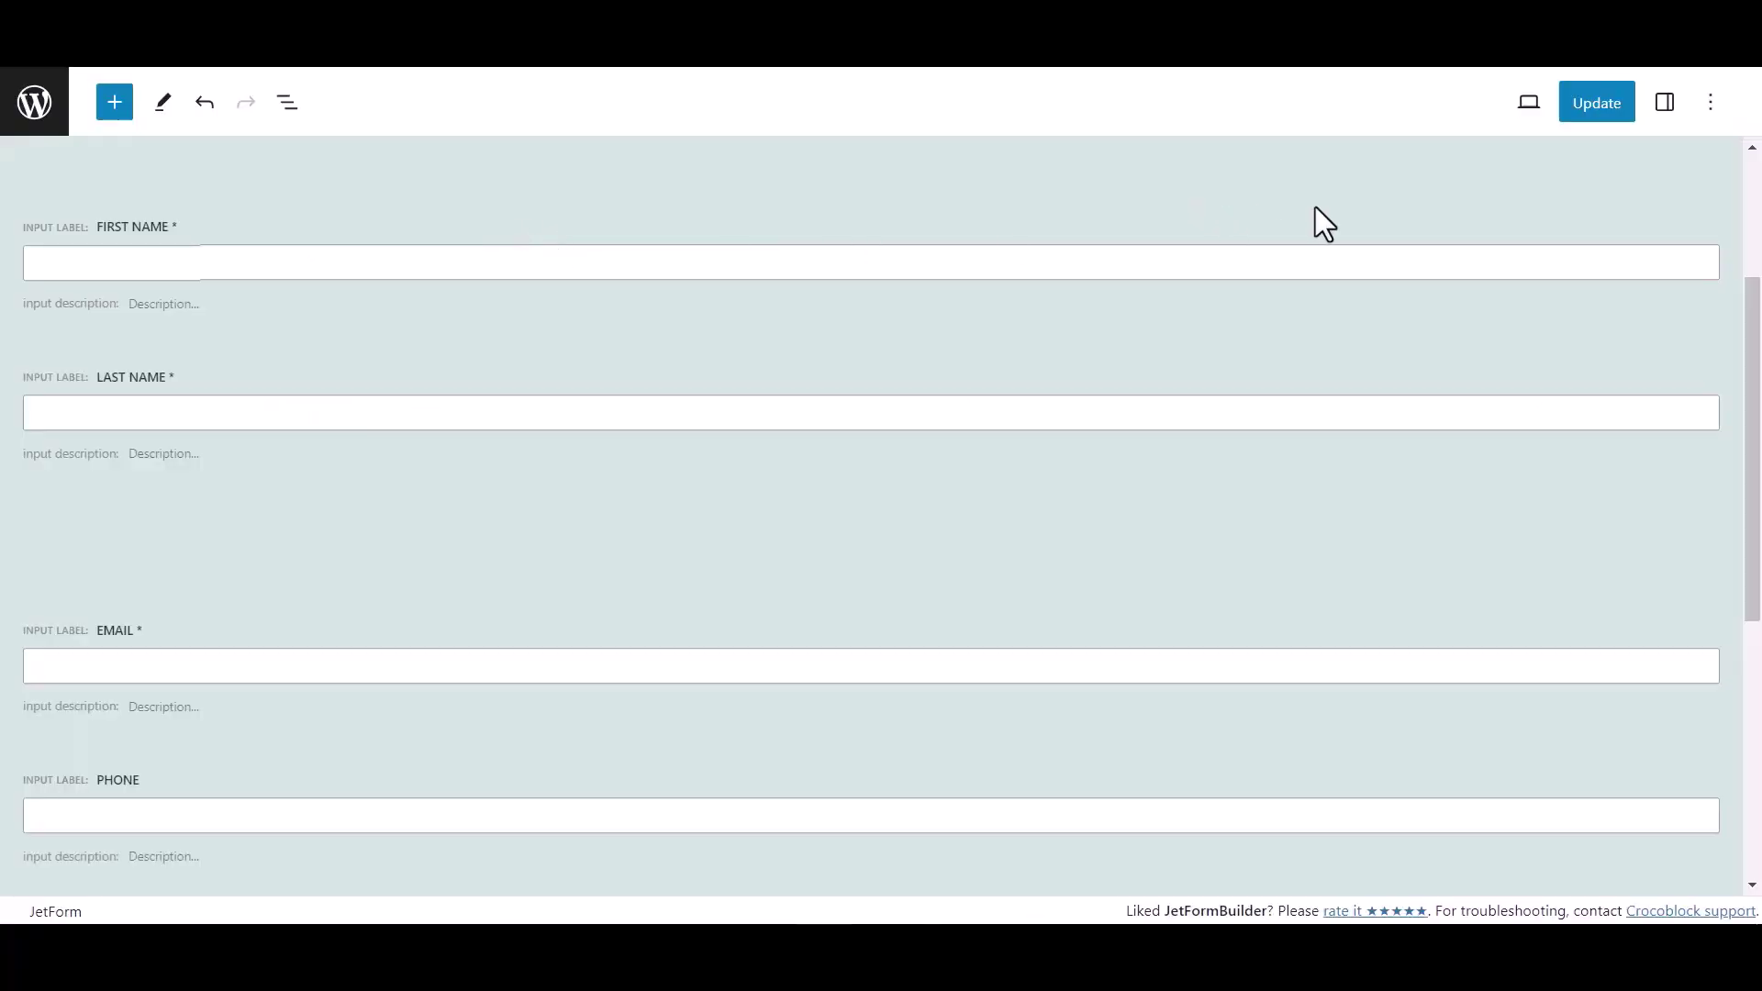
click(1665, 103)
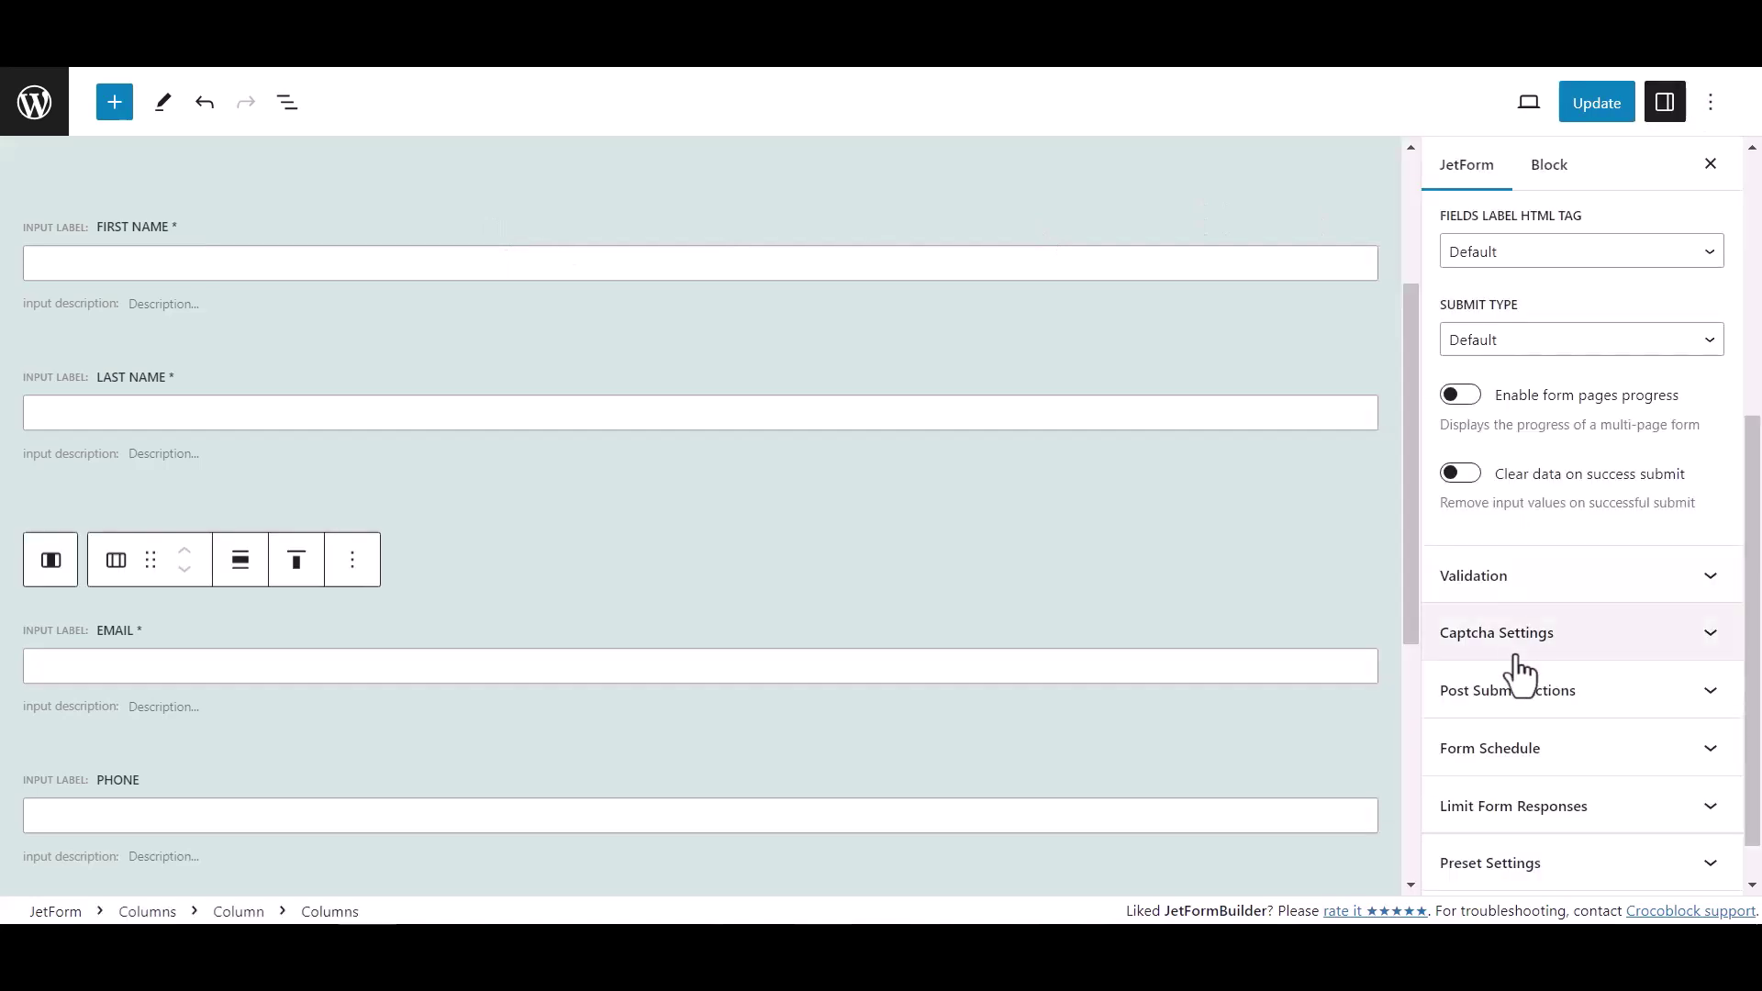
scroll(1467, 638, down, 1)
click(1589, 645)
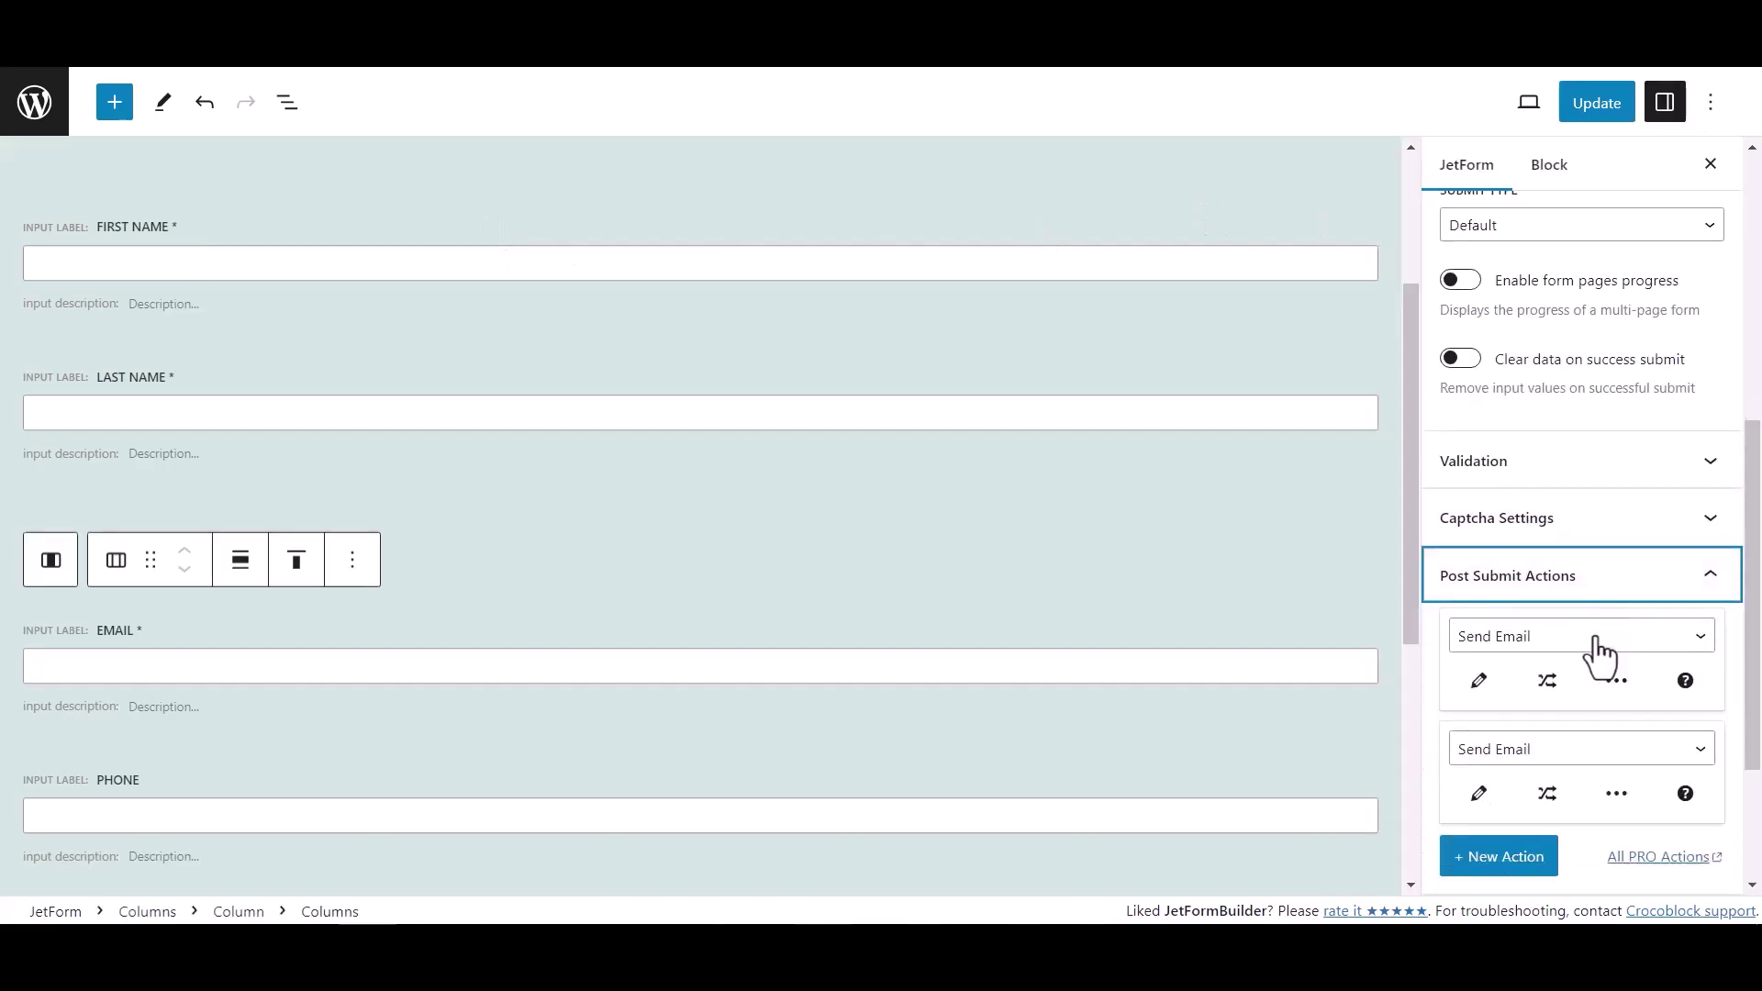
scroll(1597, 647, down, 3)
Make the first post-submit action Call Webhook with the copied Bit Integrations URL
click(1482, 455)
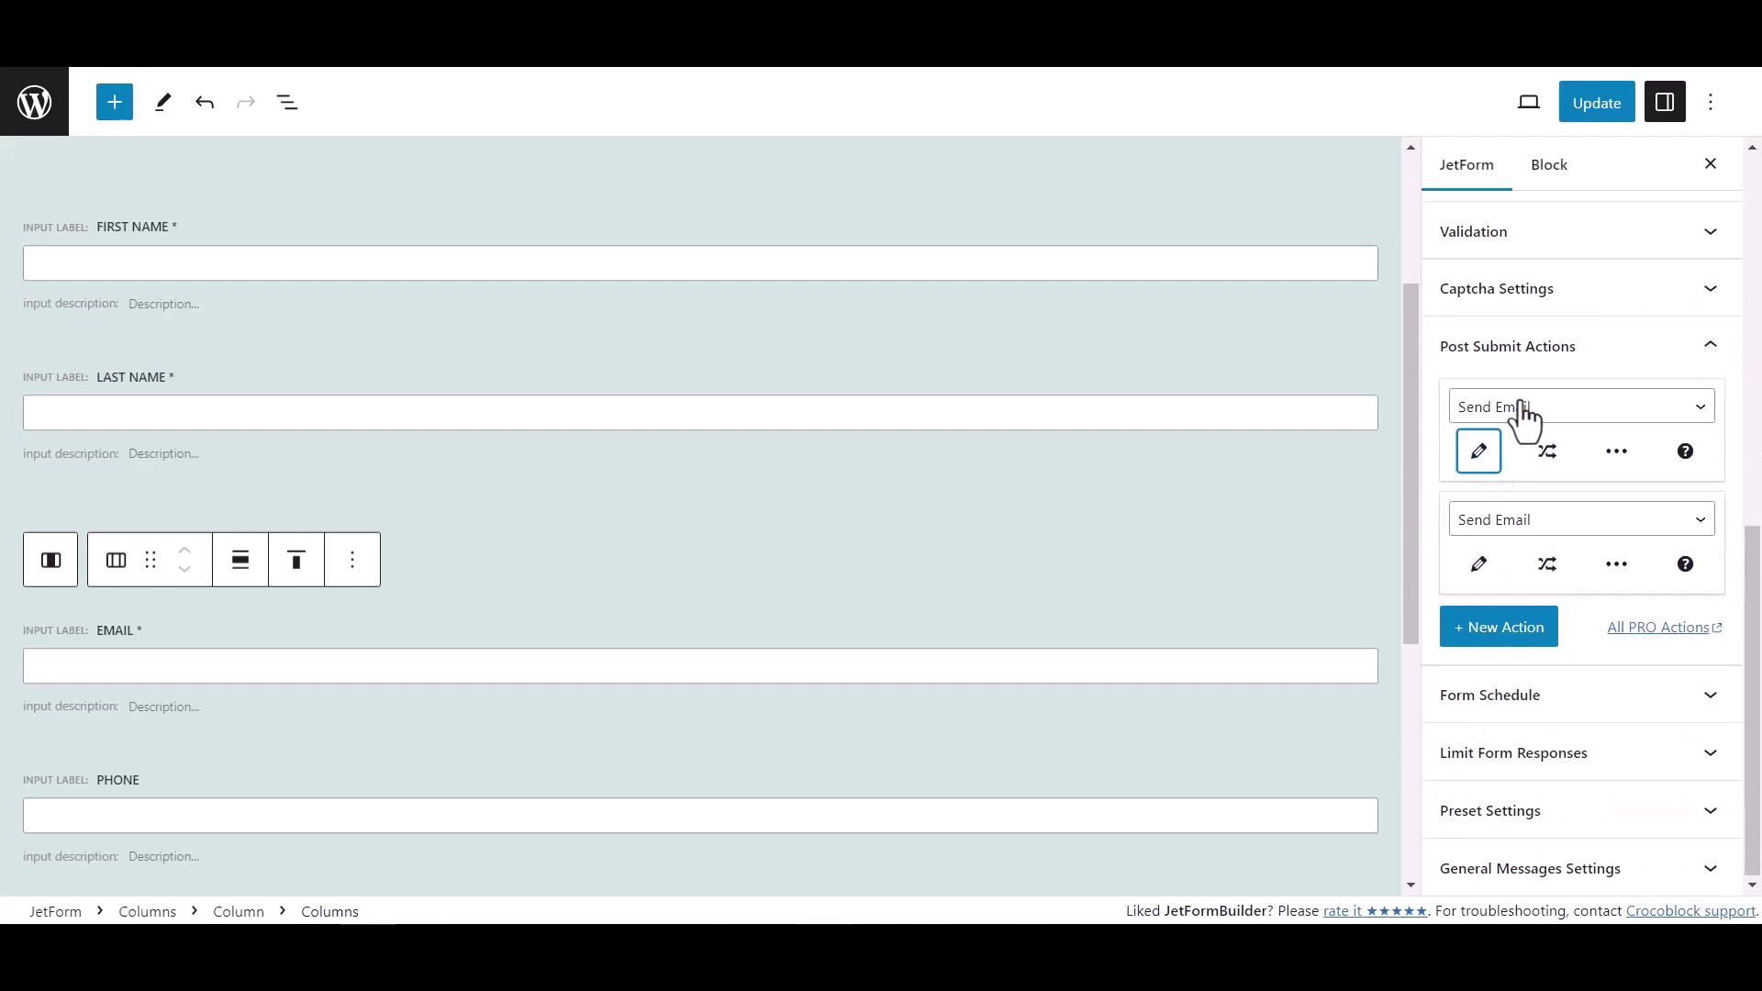
click(1526, 413)
click(1510, 556)
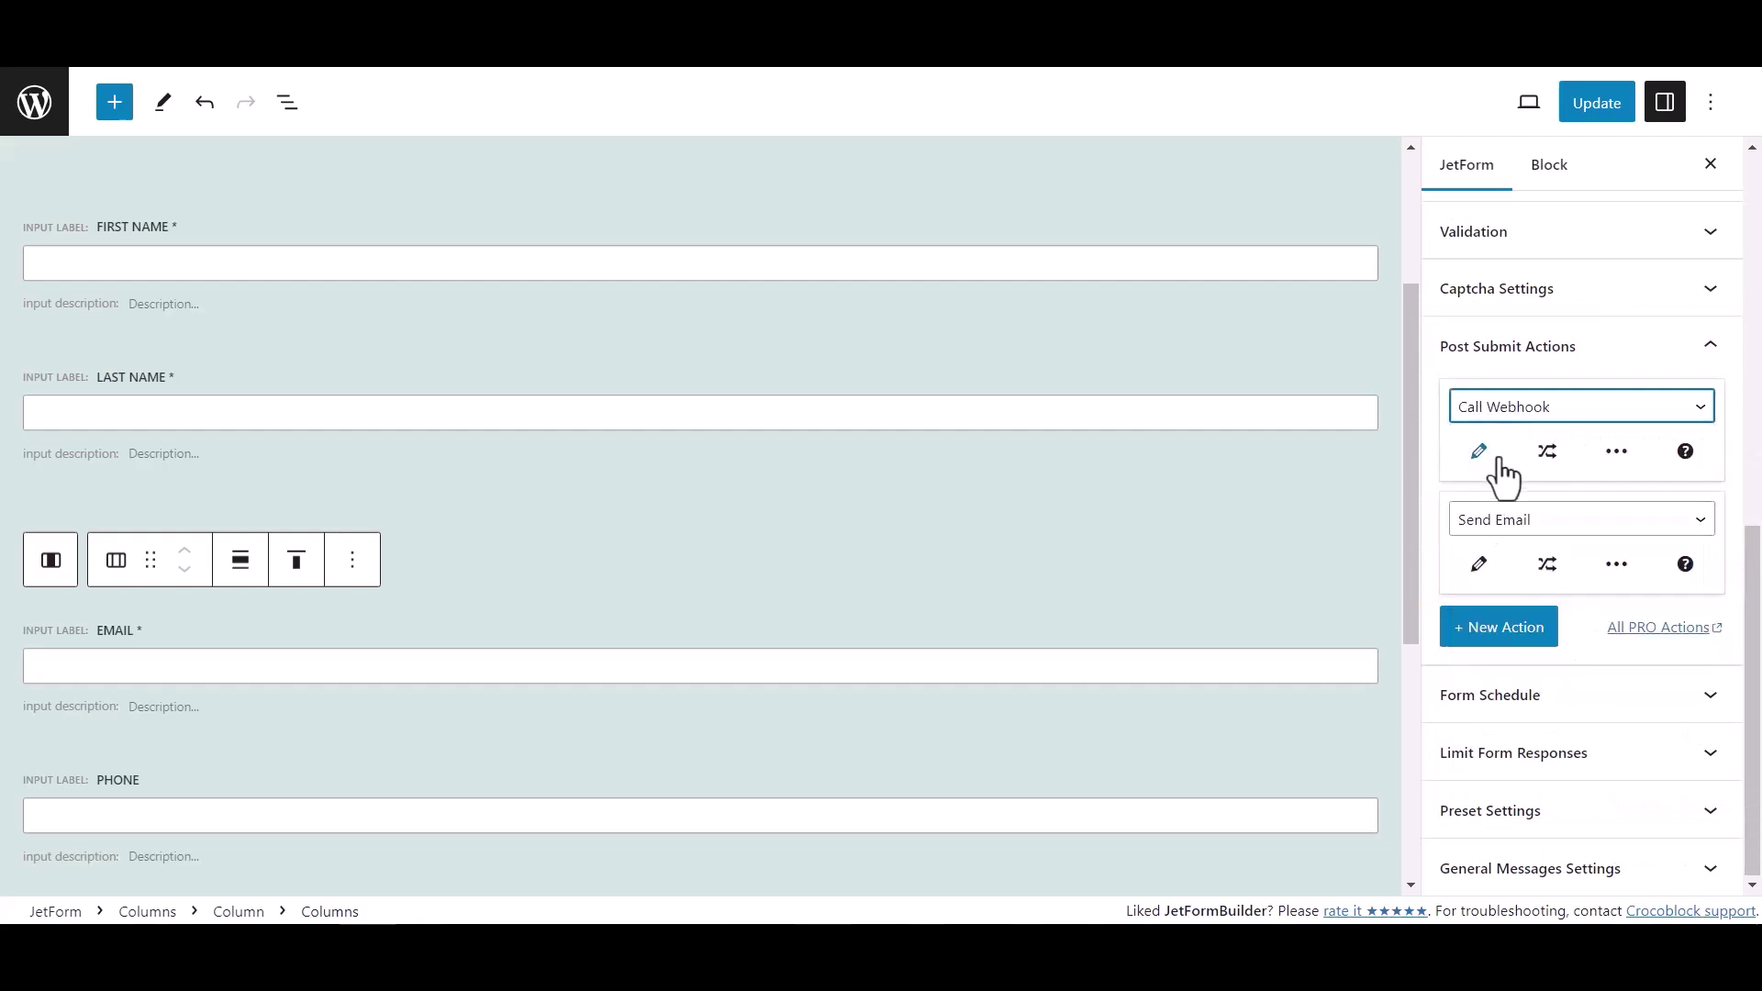
click(1480, 454)
click(699, 482)
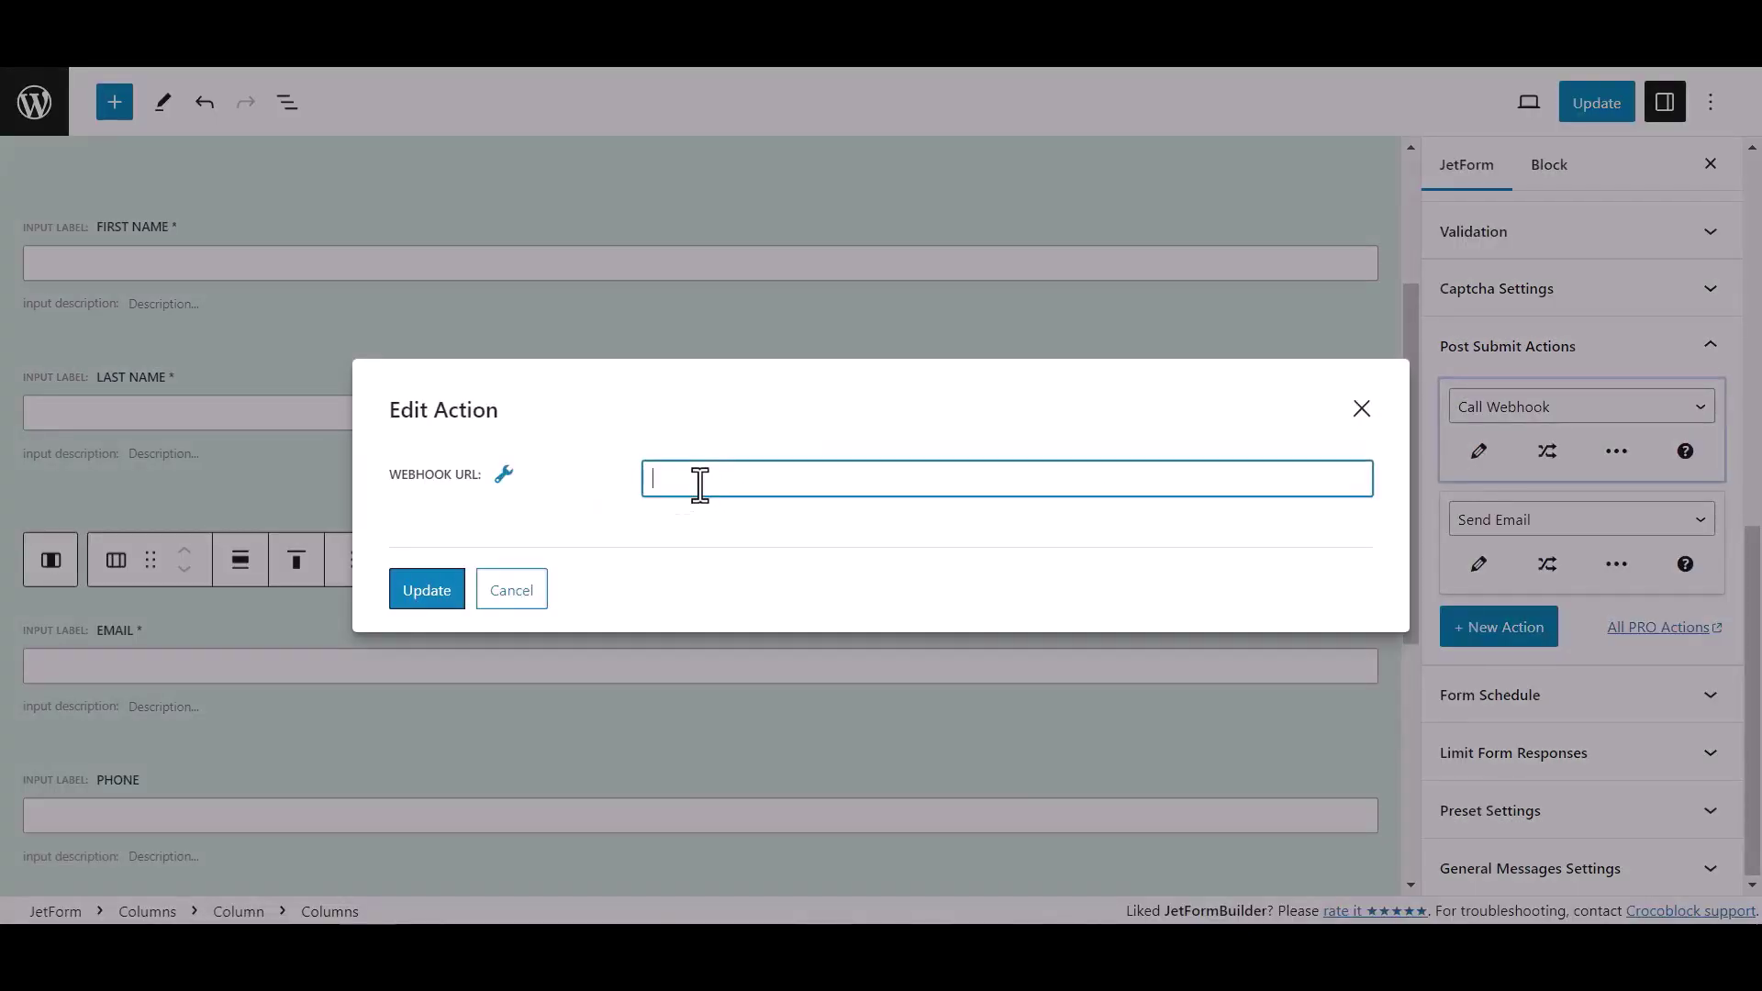
key(ctrl+v)
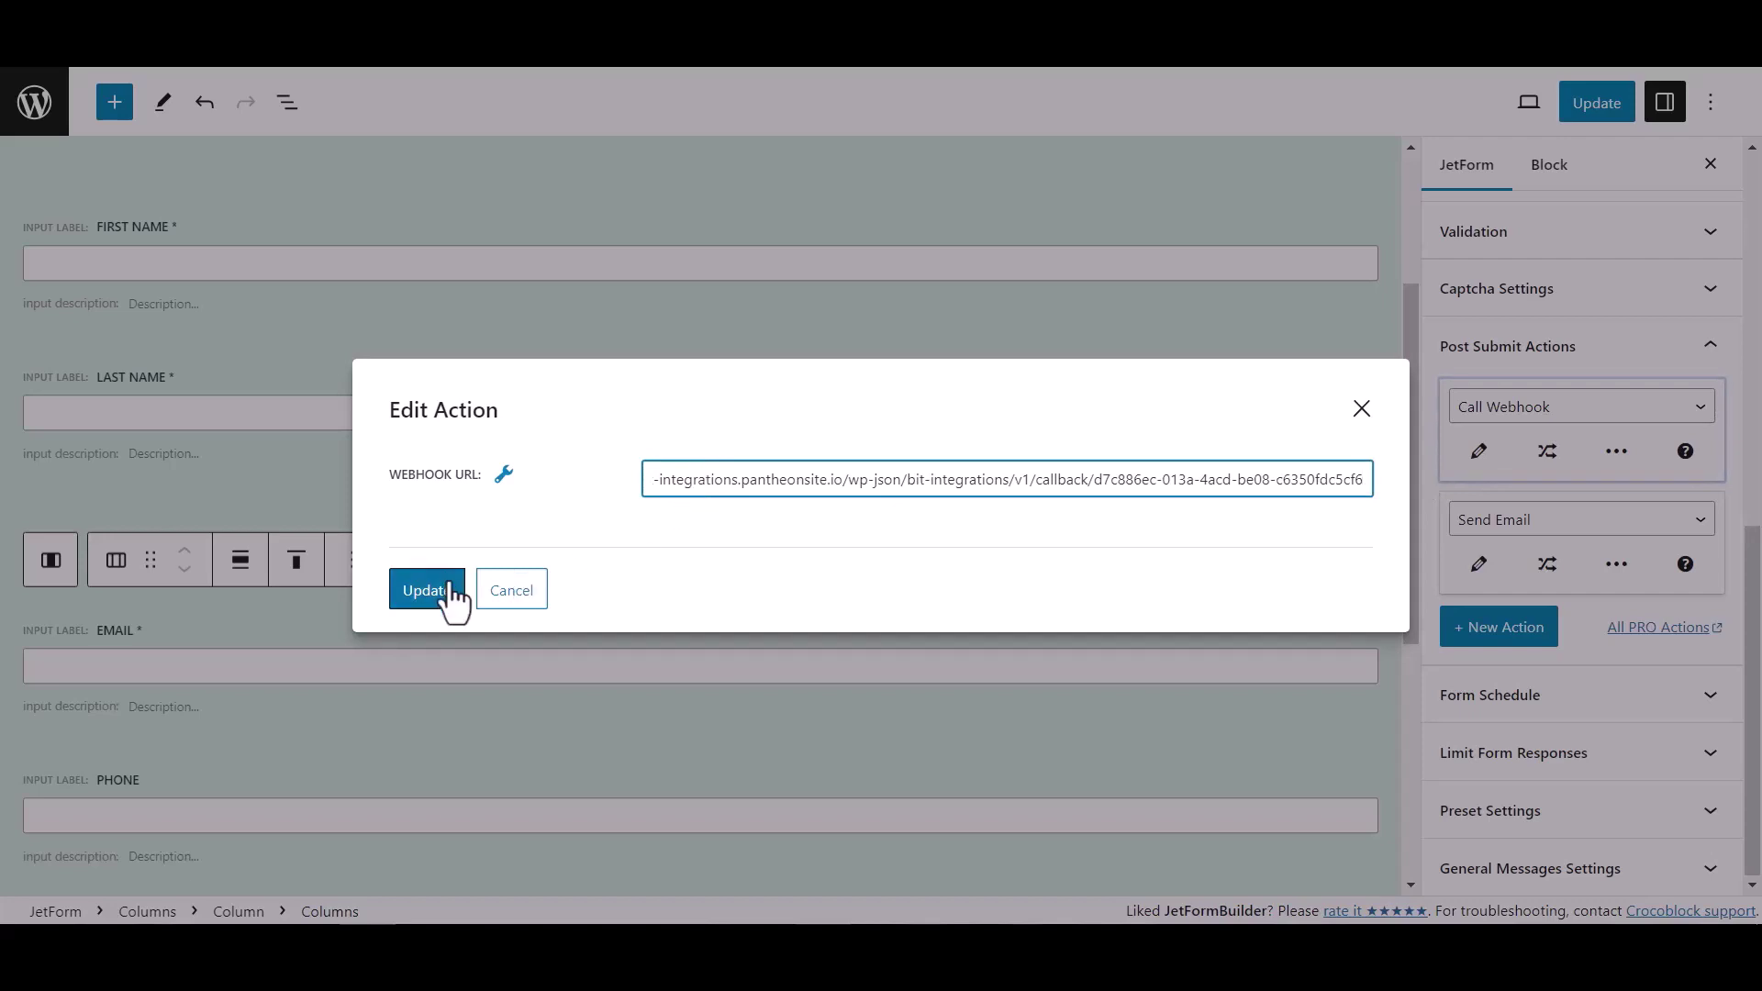
click(450, 595)
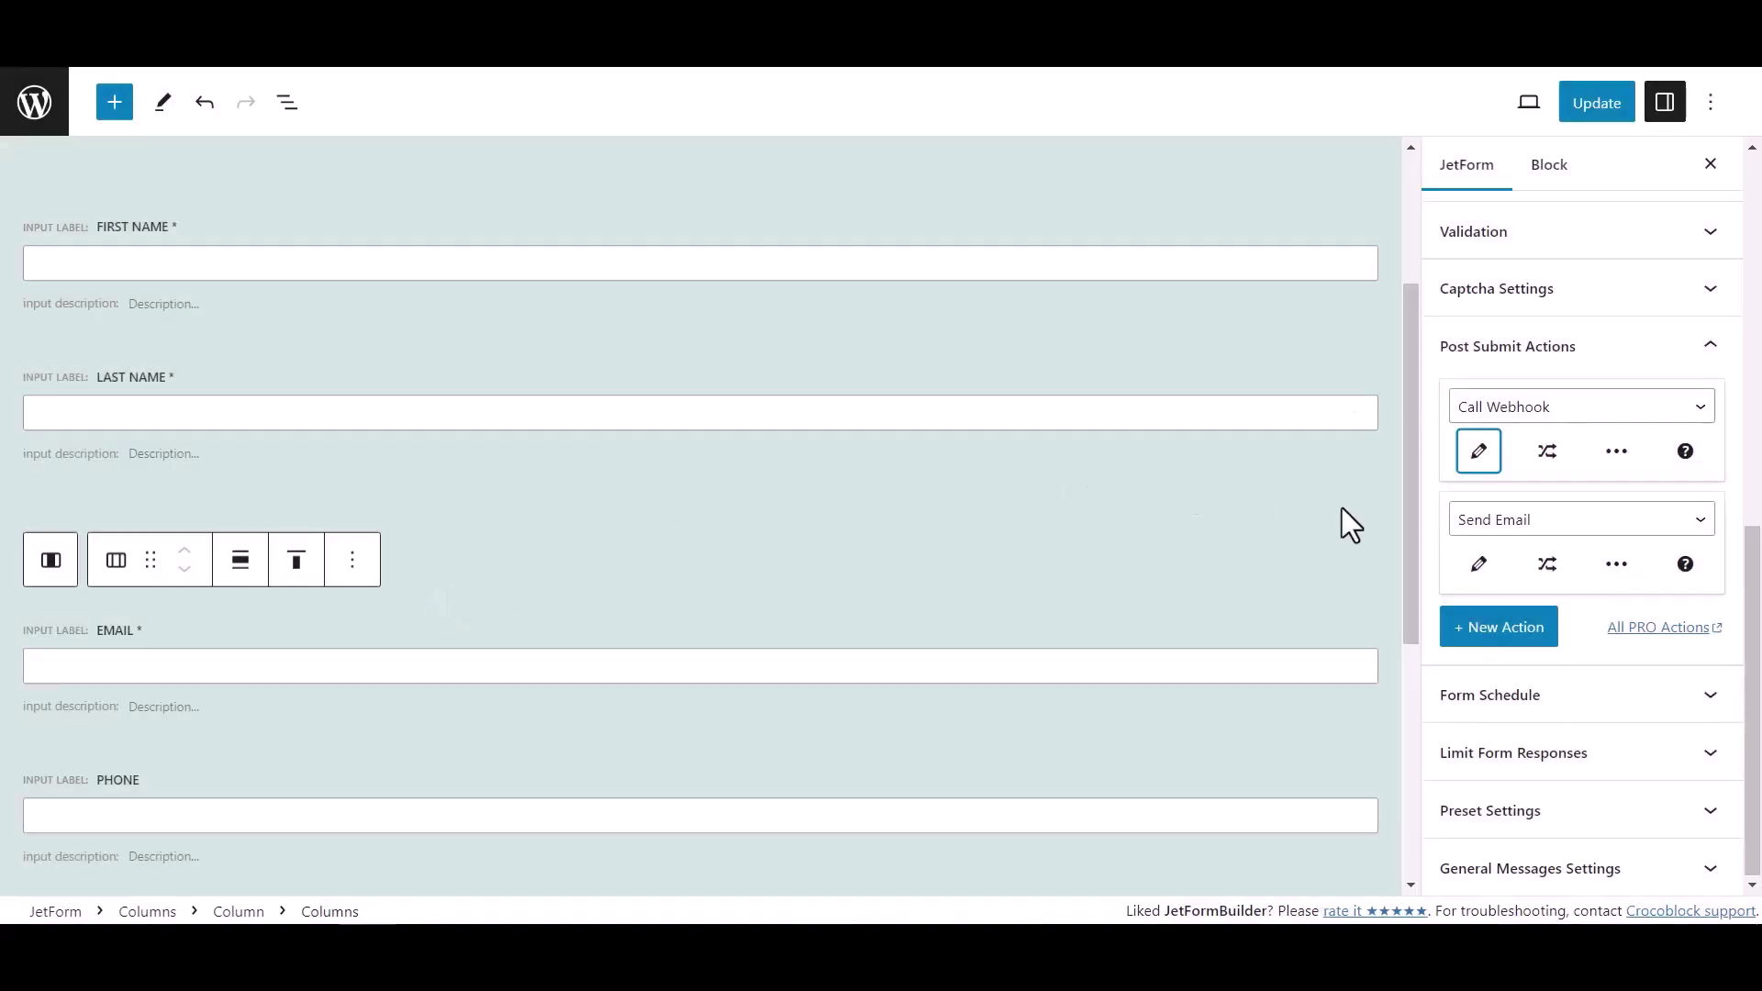
Save the form, then submit a test entry: Bit Integrations, email and phone
click(1619, 113)
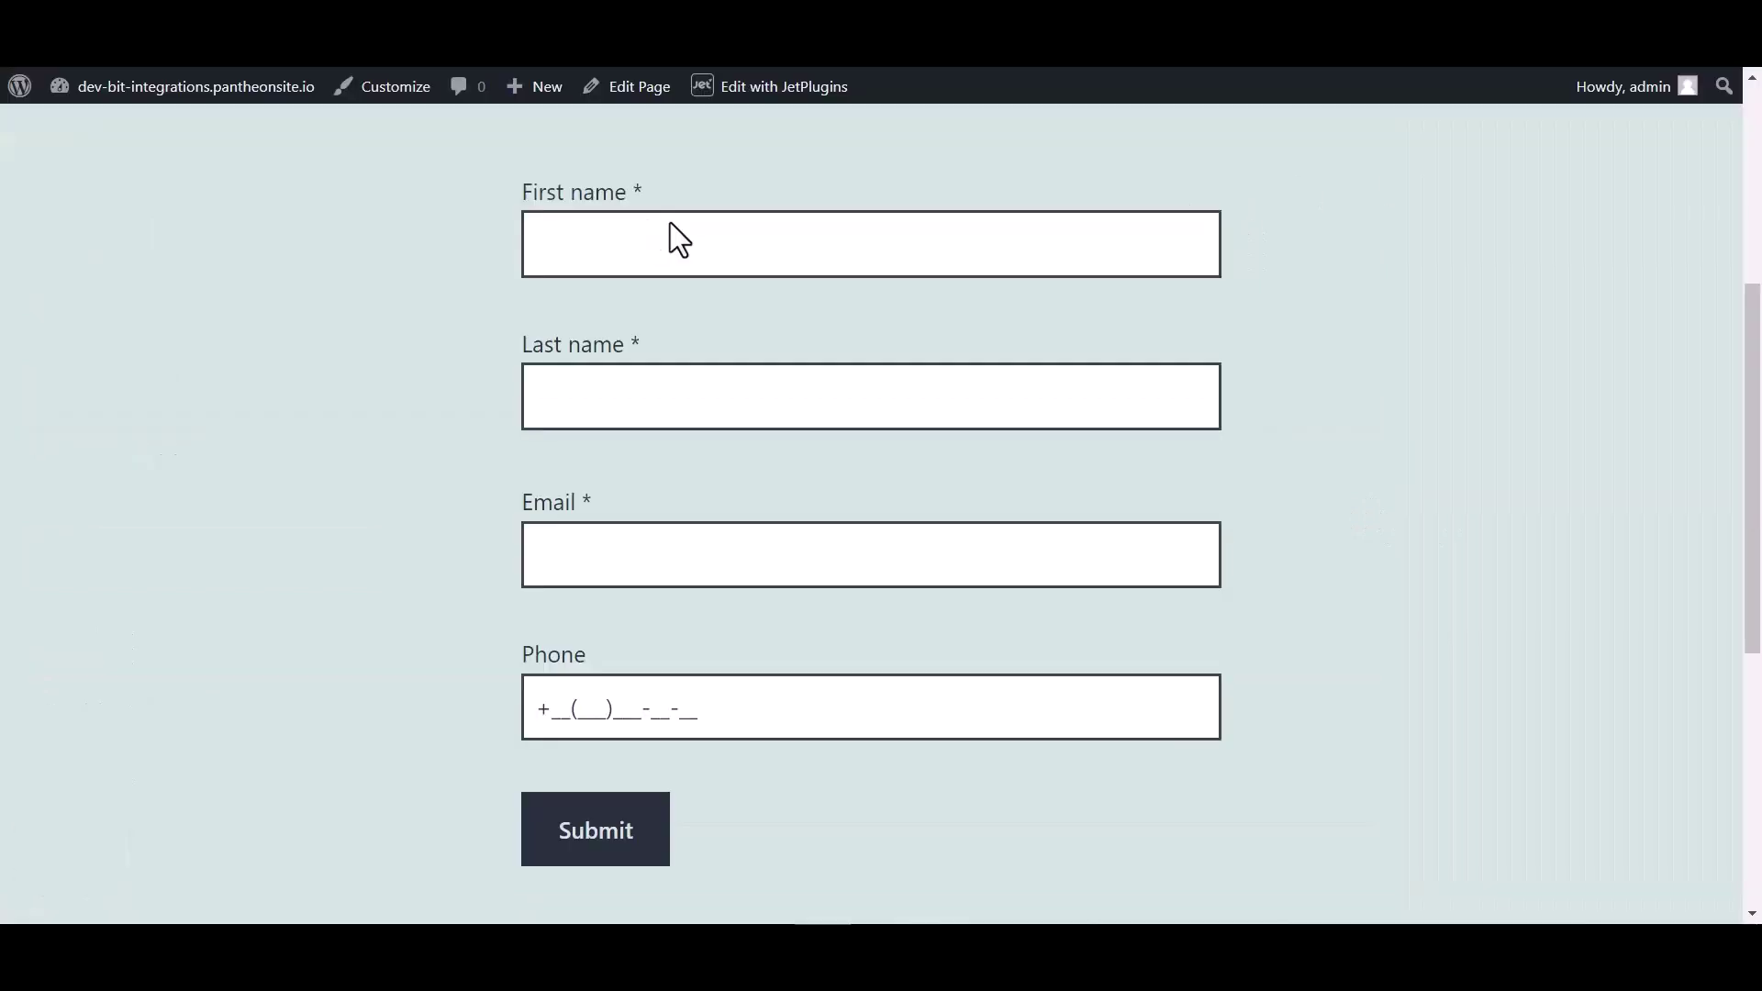
click(611, 235)
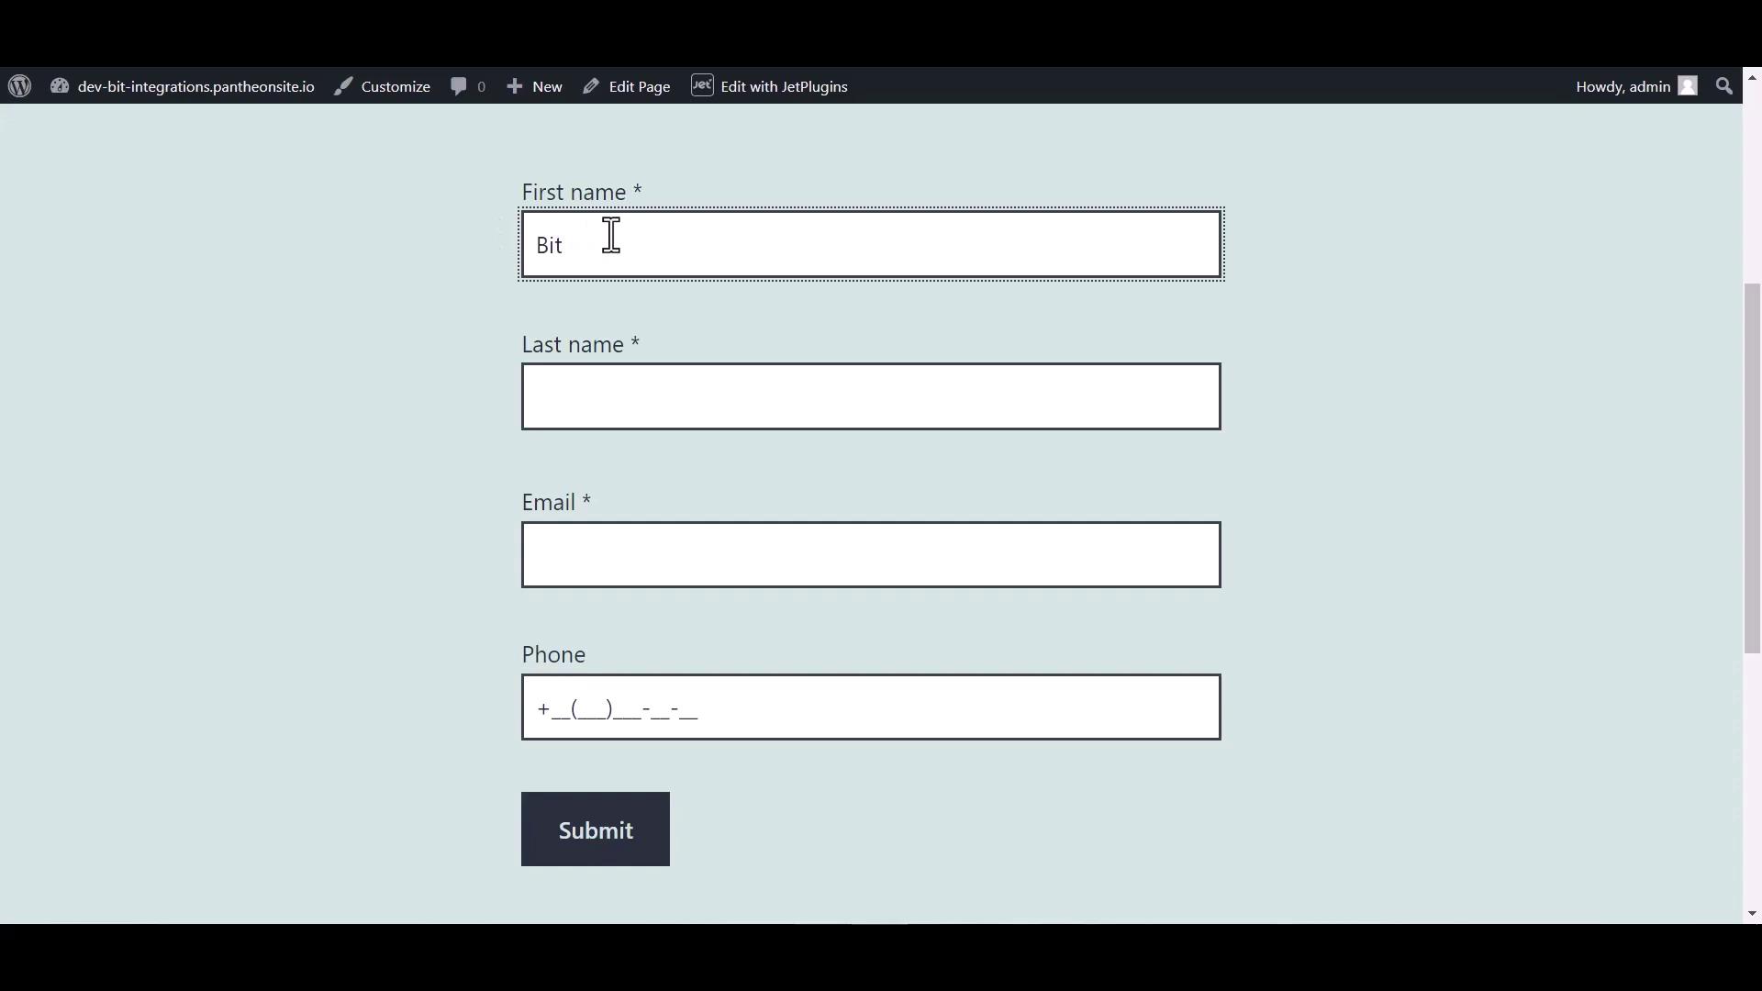
click(596, 406)
text(Int)
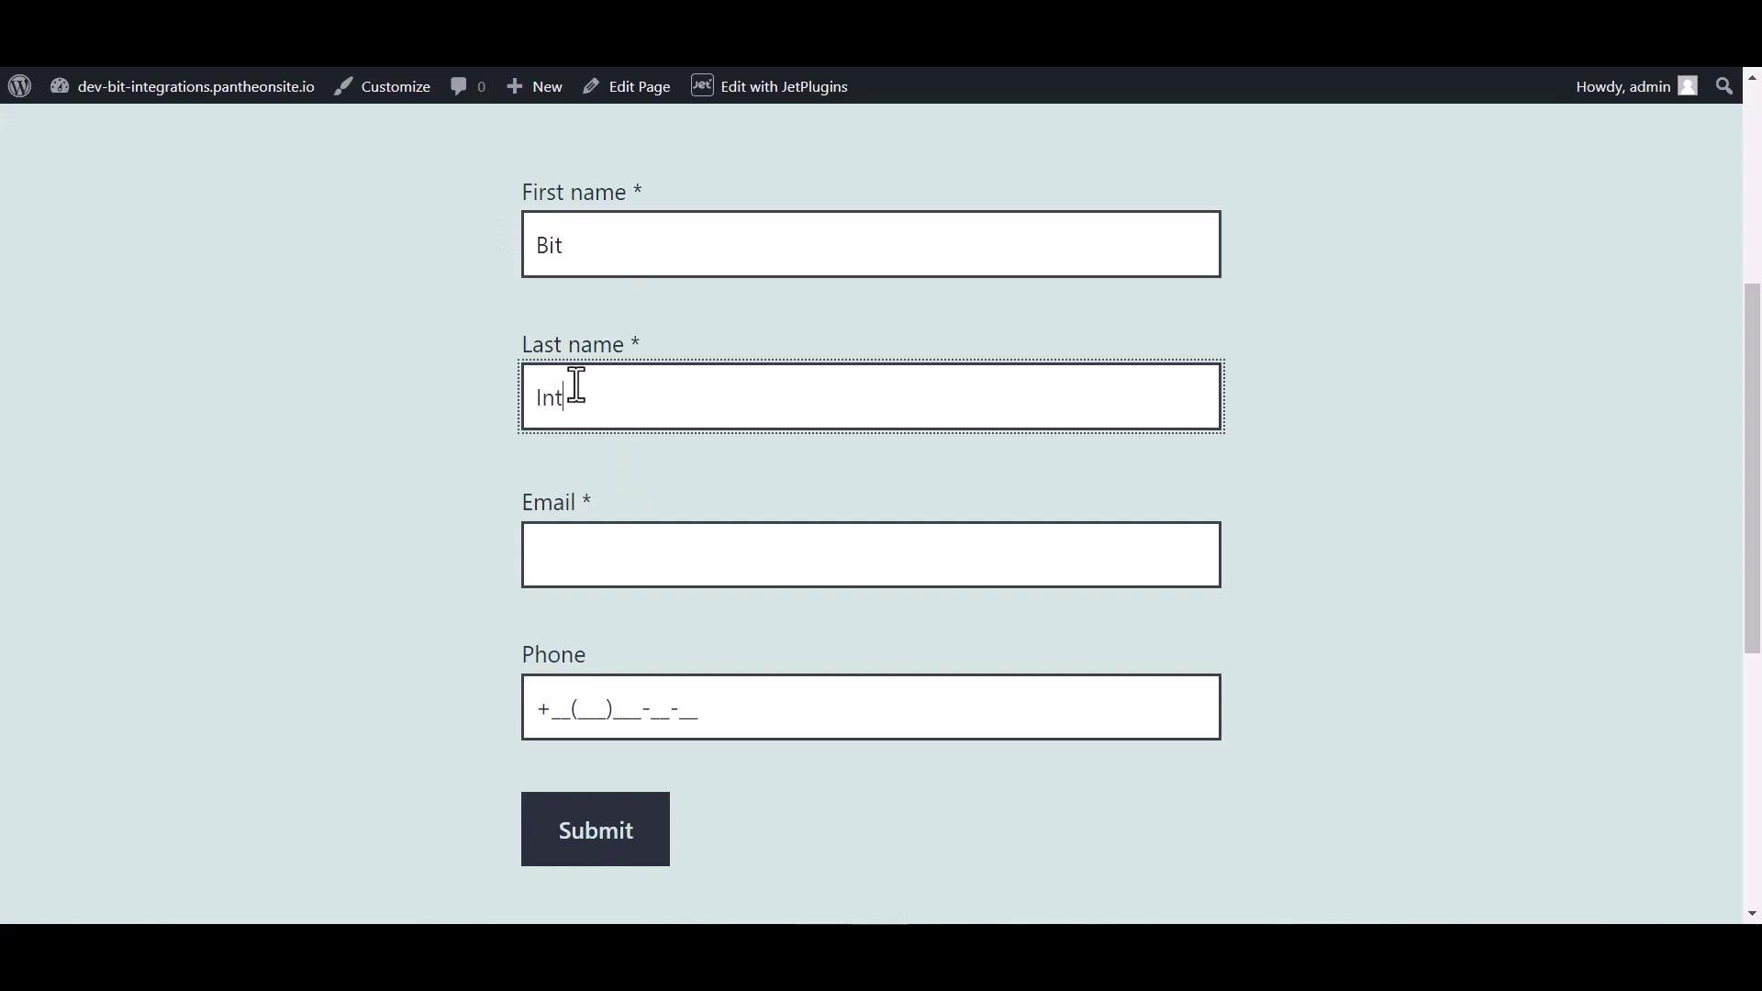
text(egrations)
click(577, 565)
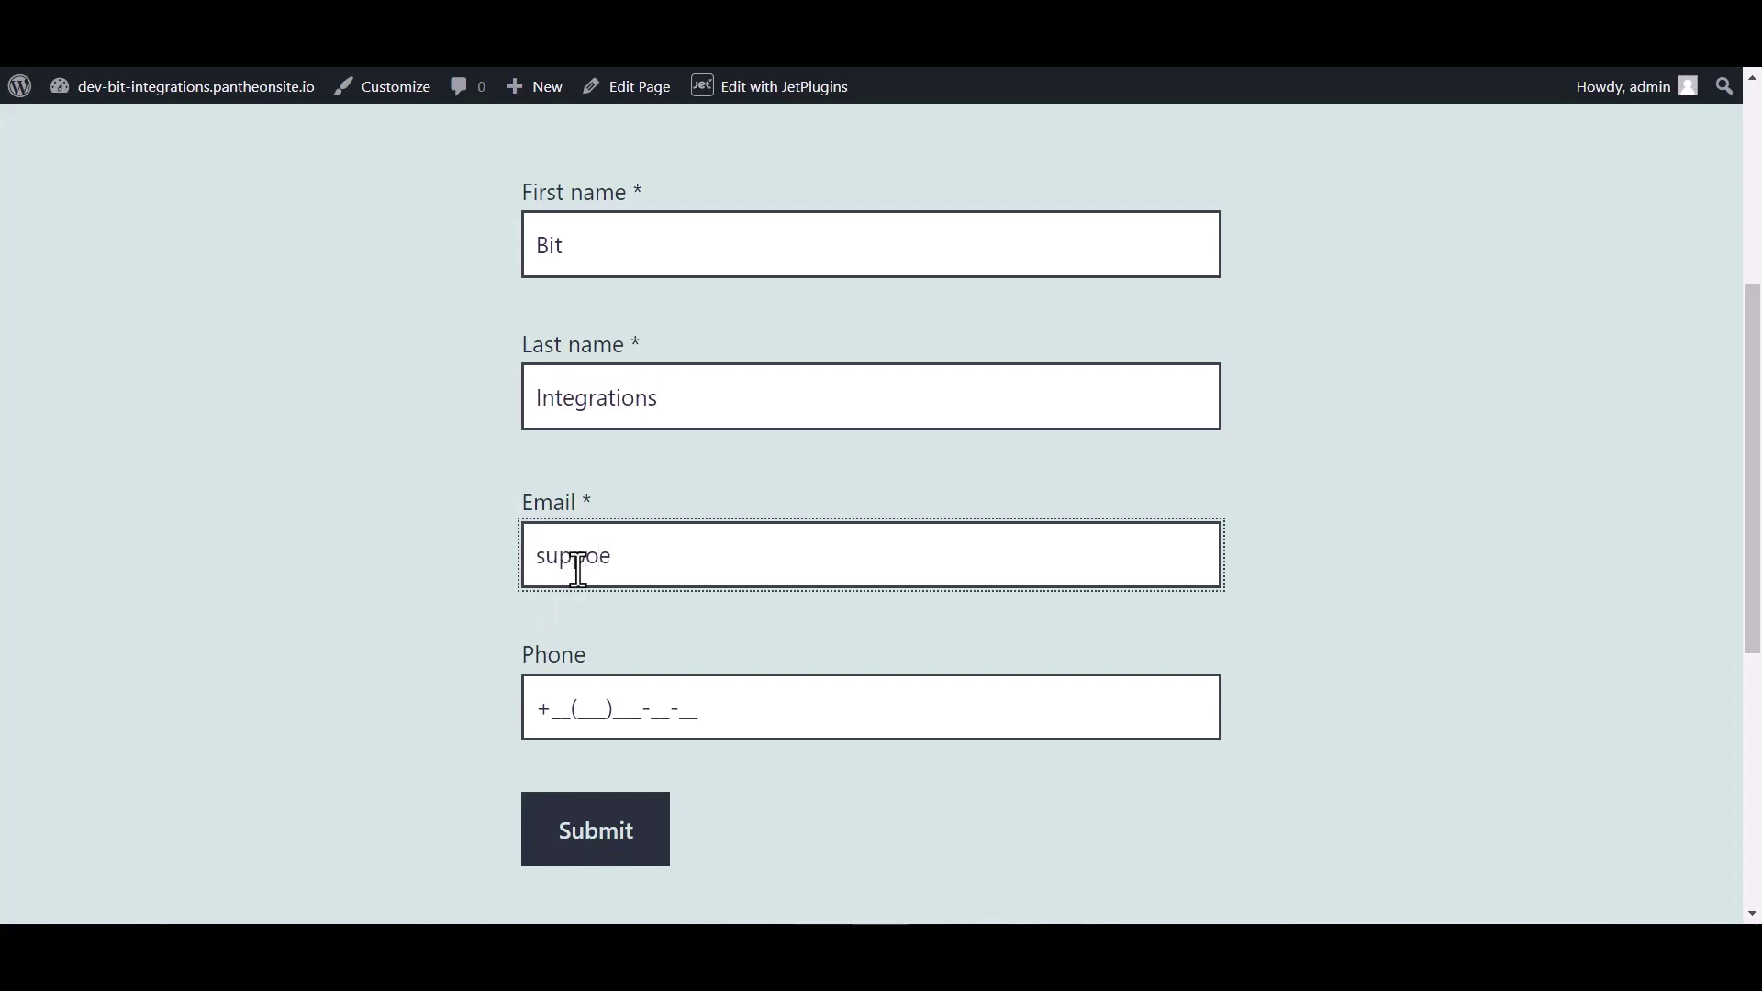
key(BackSpace)
click(597, 698)
text(44(455)5)
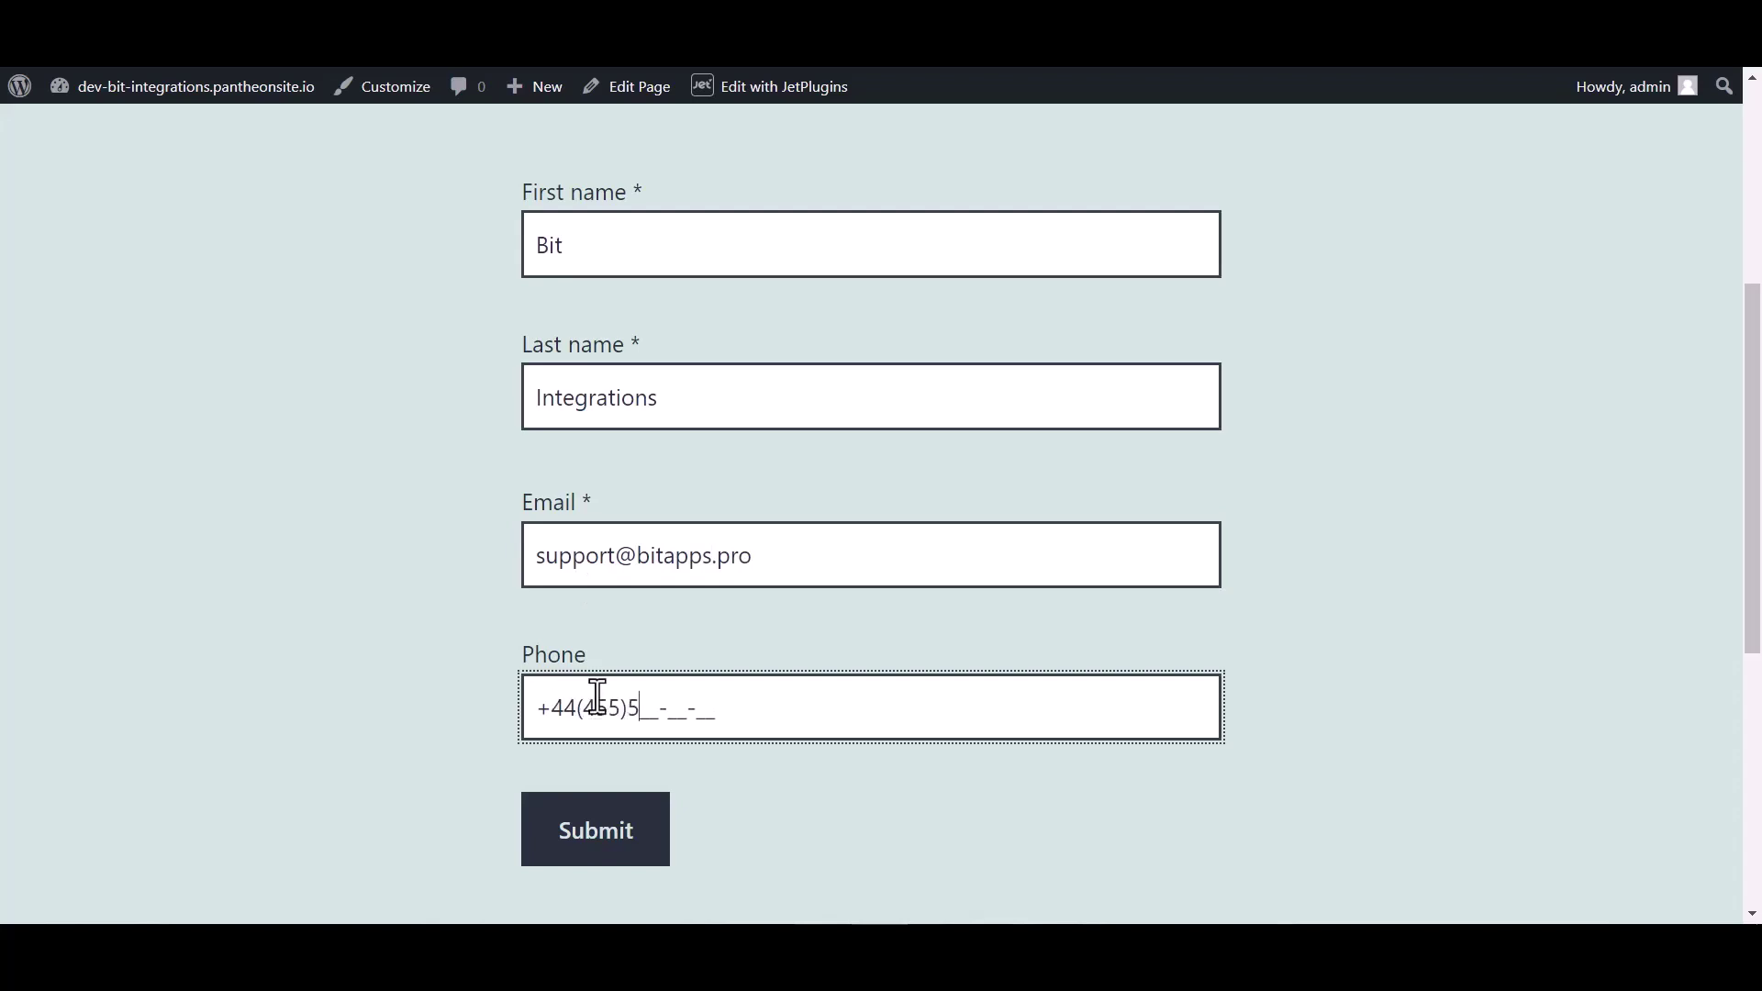
text(66-6)
click(596, 843)
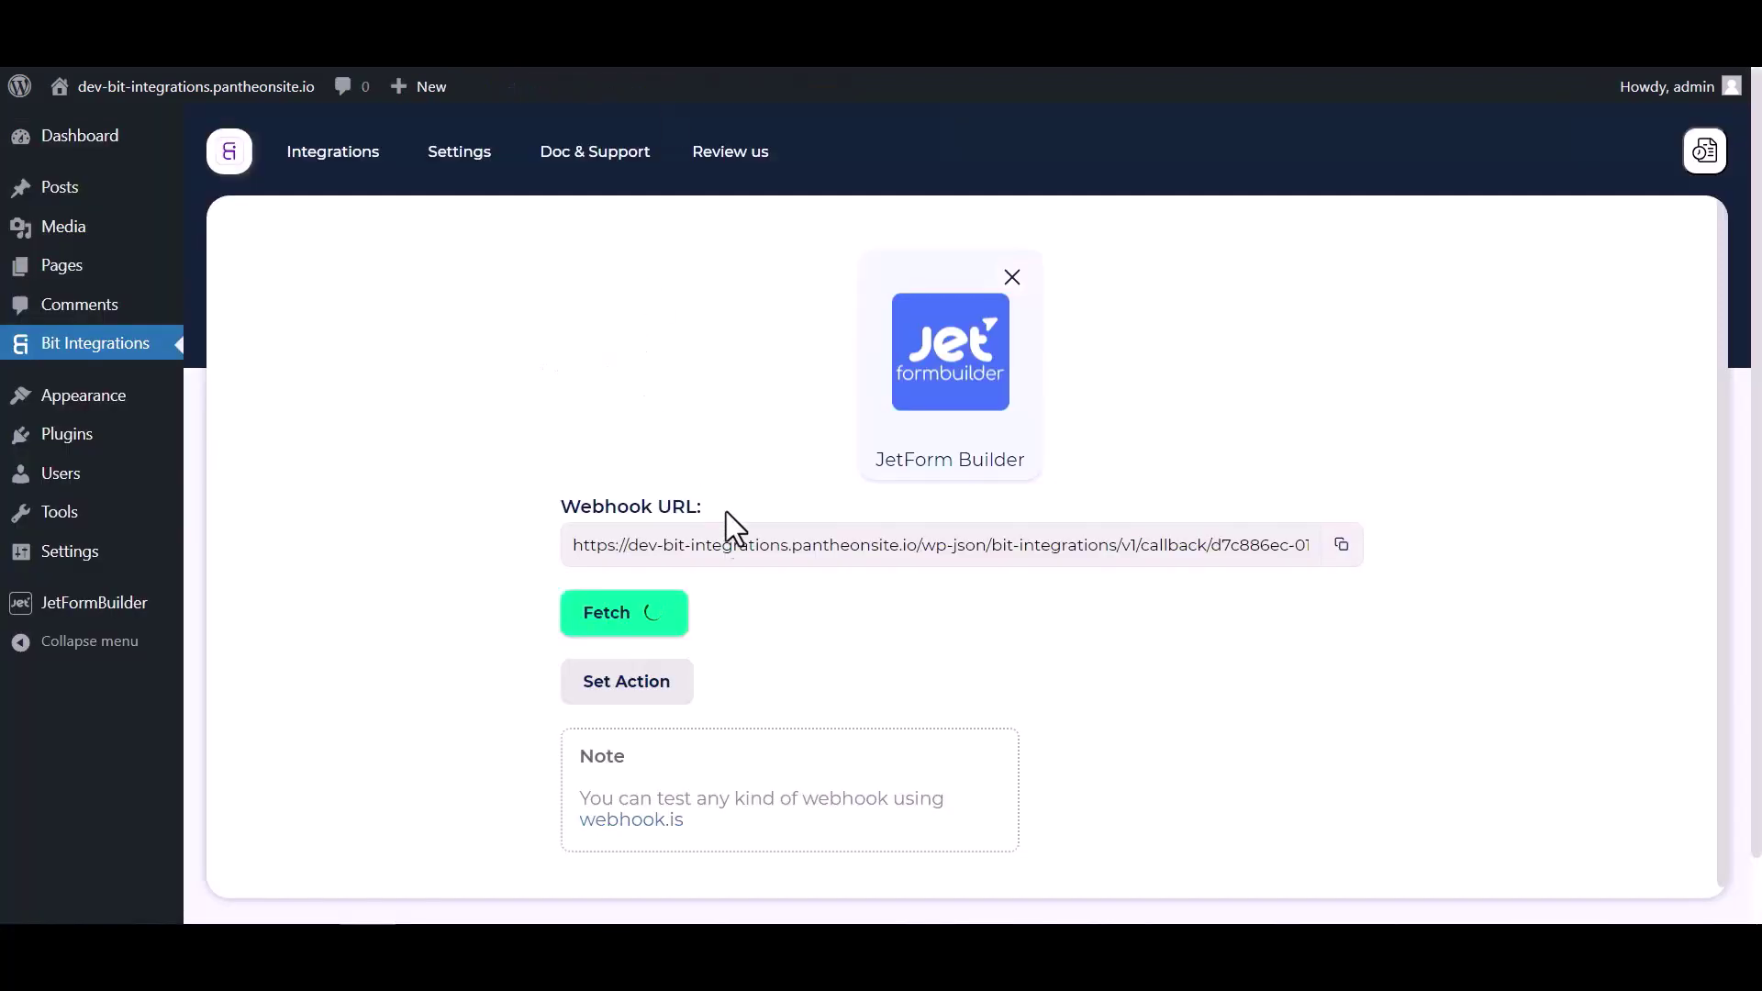
scroll(924, 578, down, 3)
scroll(963, 596, down, 1)
scroll(1073, 580, down, 1)
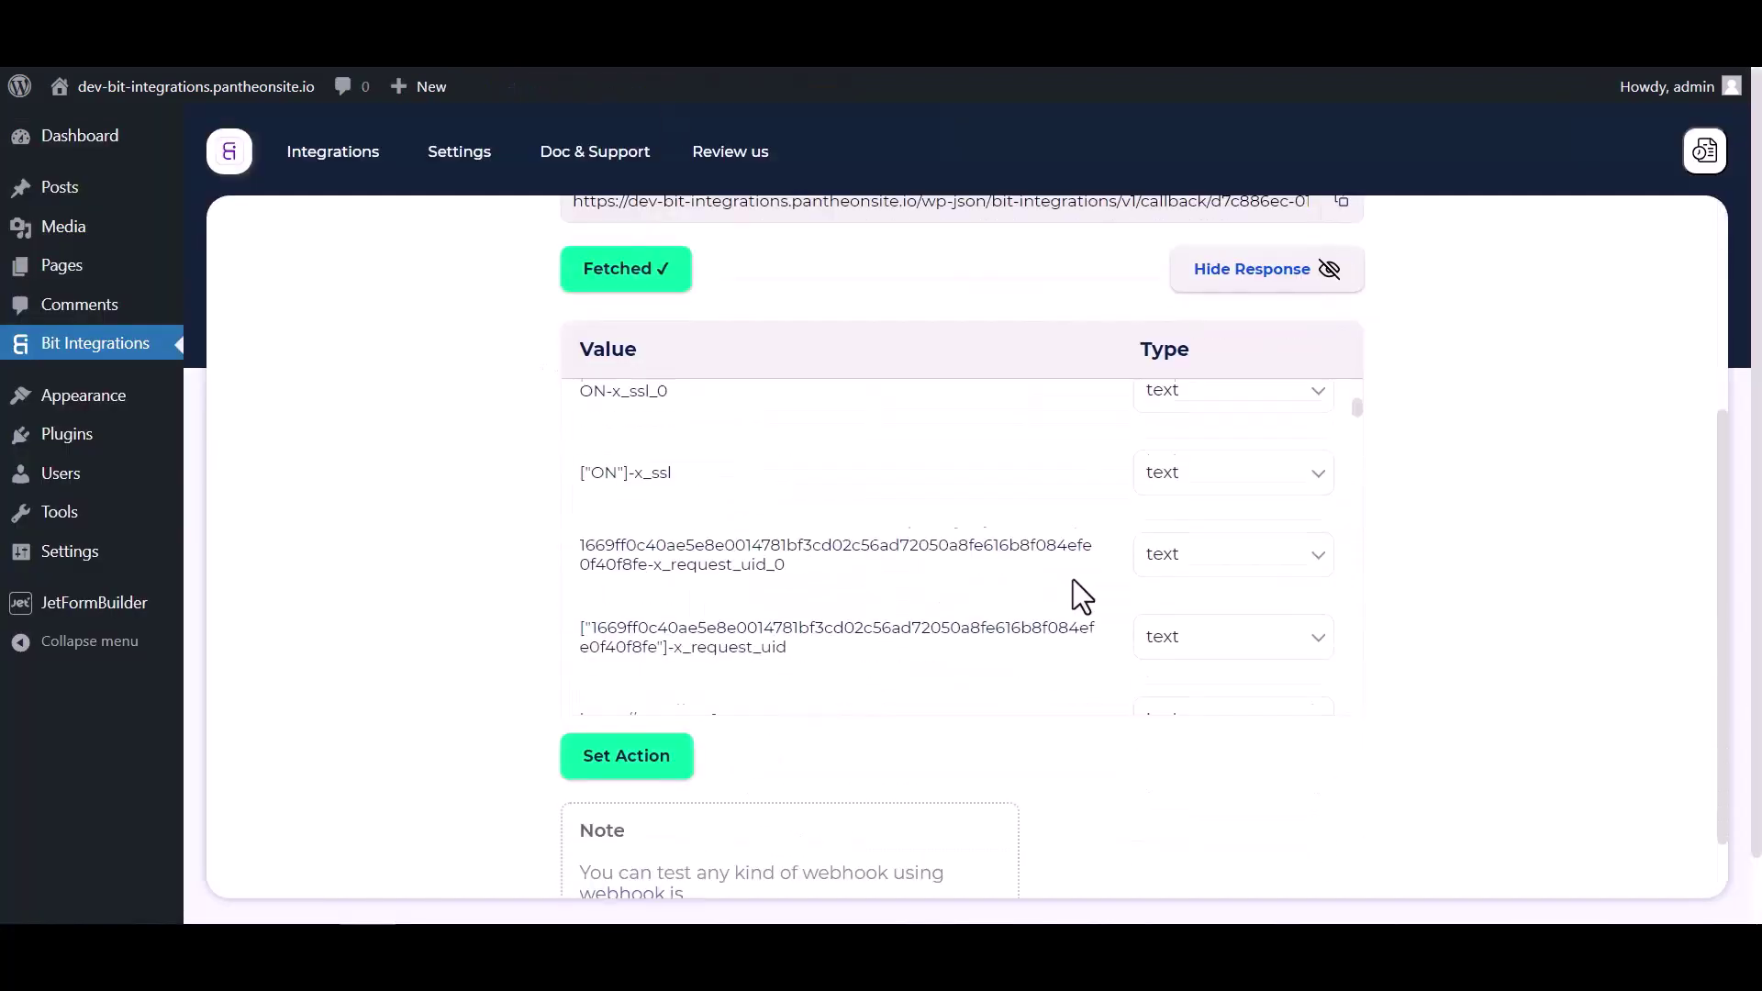
scroll(1102, 578, down, 3)
scroll(1143, 578, down, 3)
scroll(1140, 595, down, 3)
scroll(965, 605, down, 3)
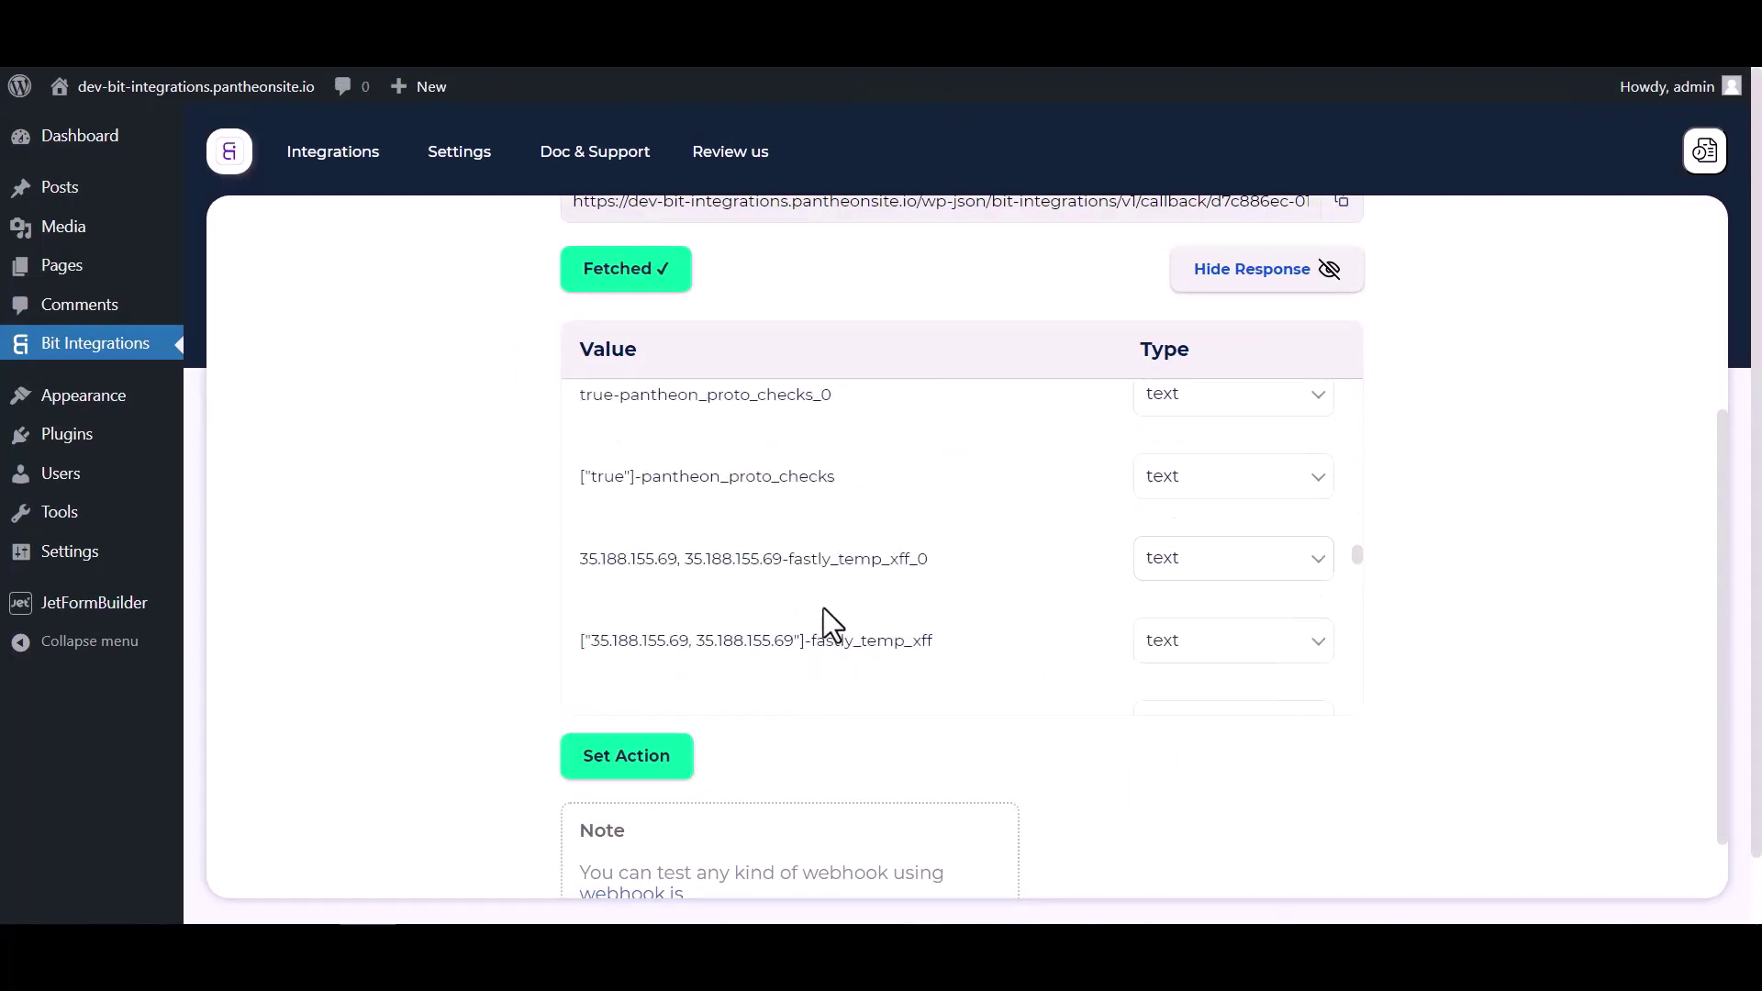
scroll(1103, 568, down, 3)
scroll(1102, 566, down, 3)
scroll(1103, 565, down, 3)
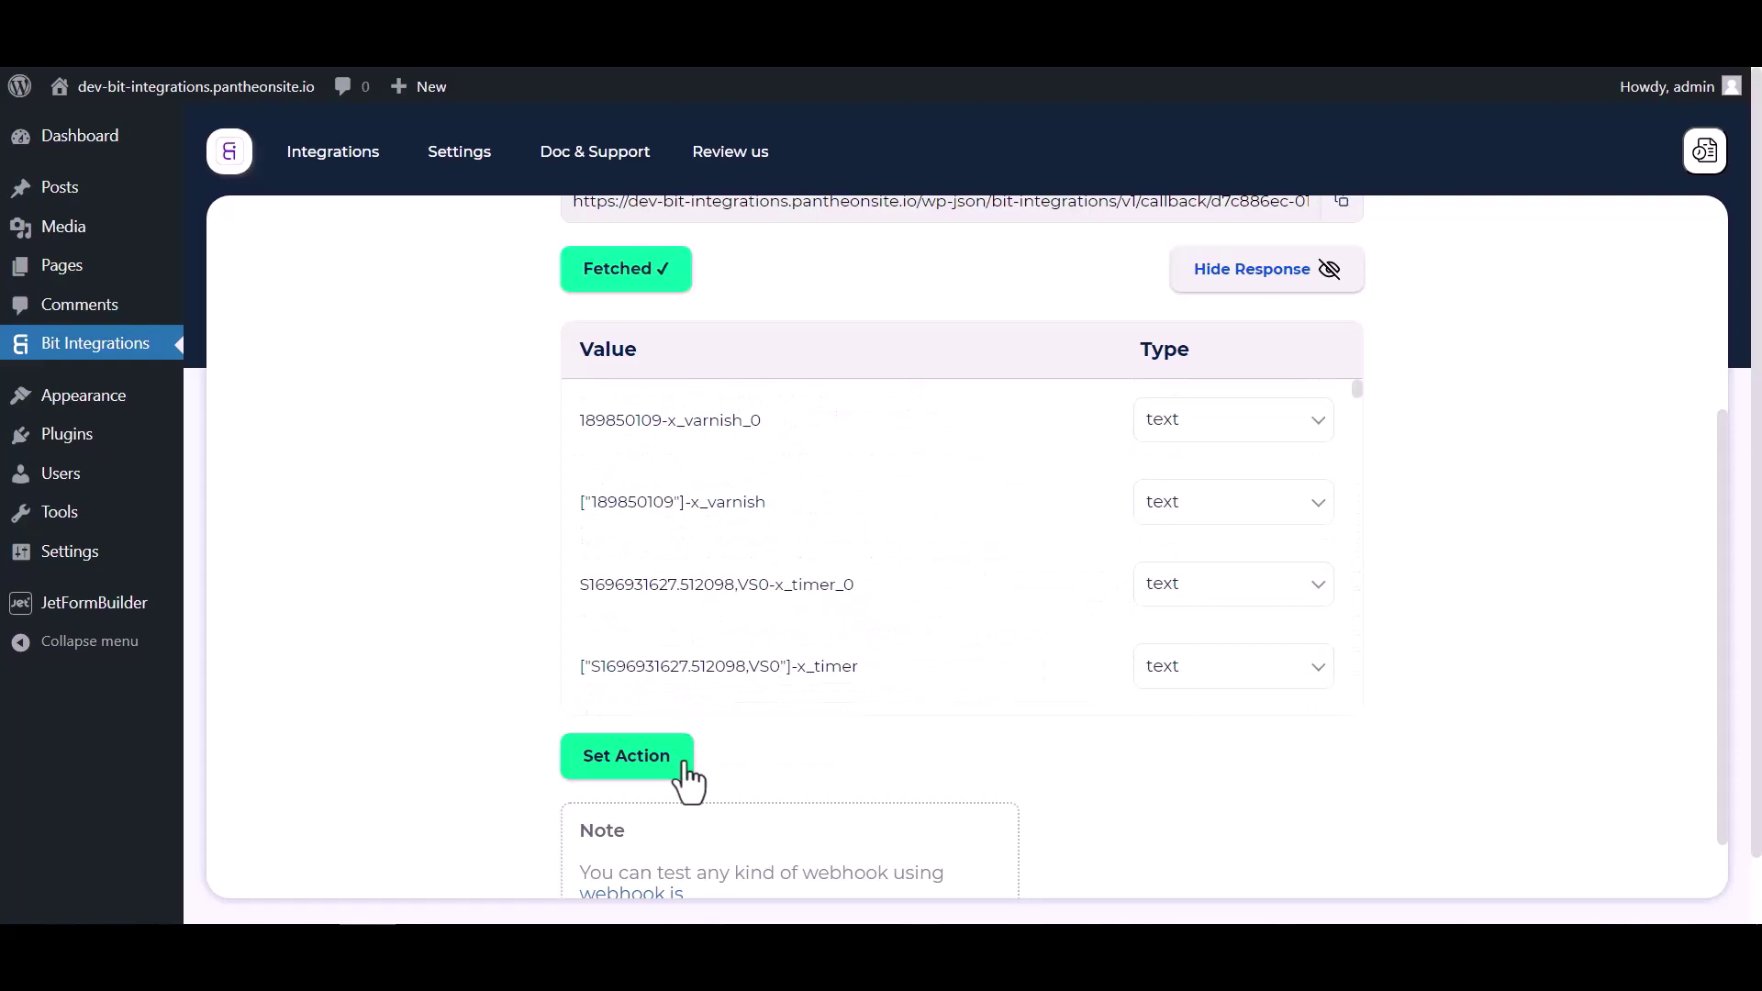
Accept the fetched webhook response and move on to Set Action
click(685, 771)
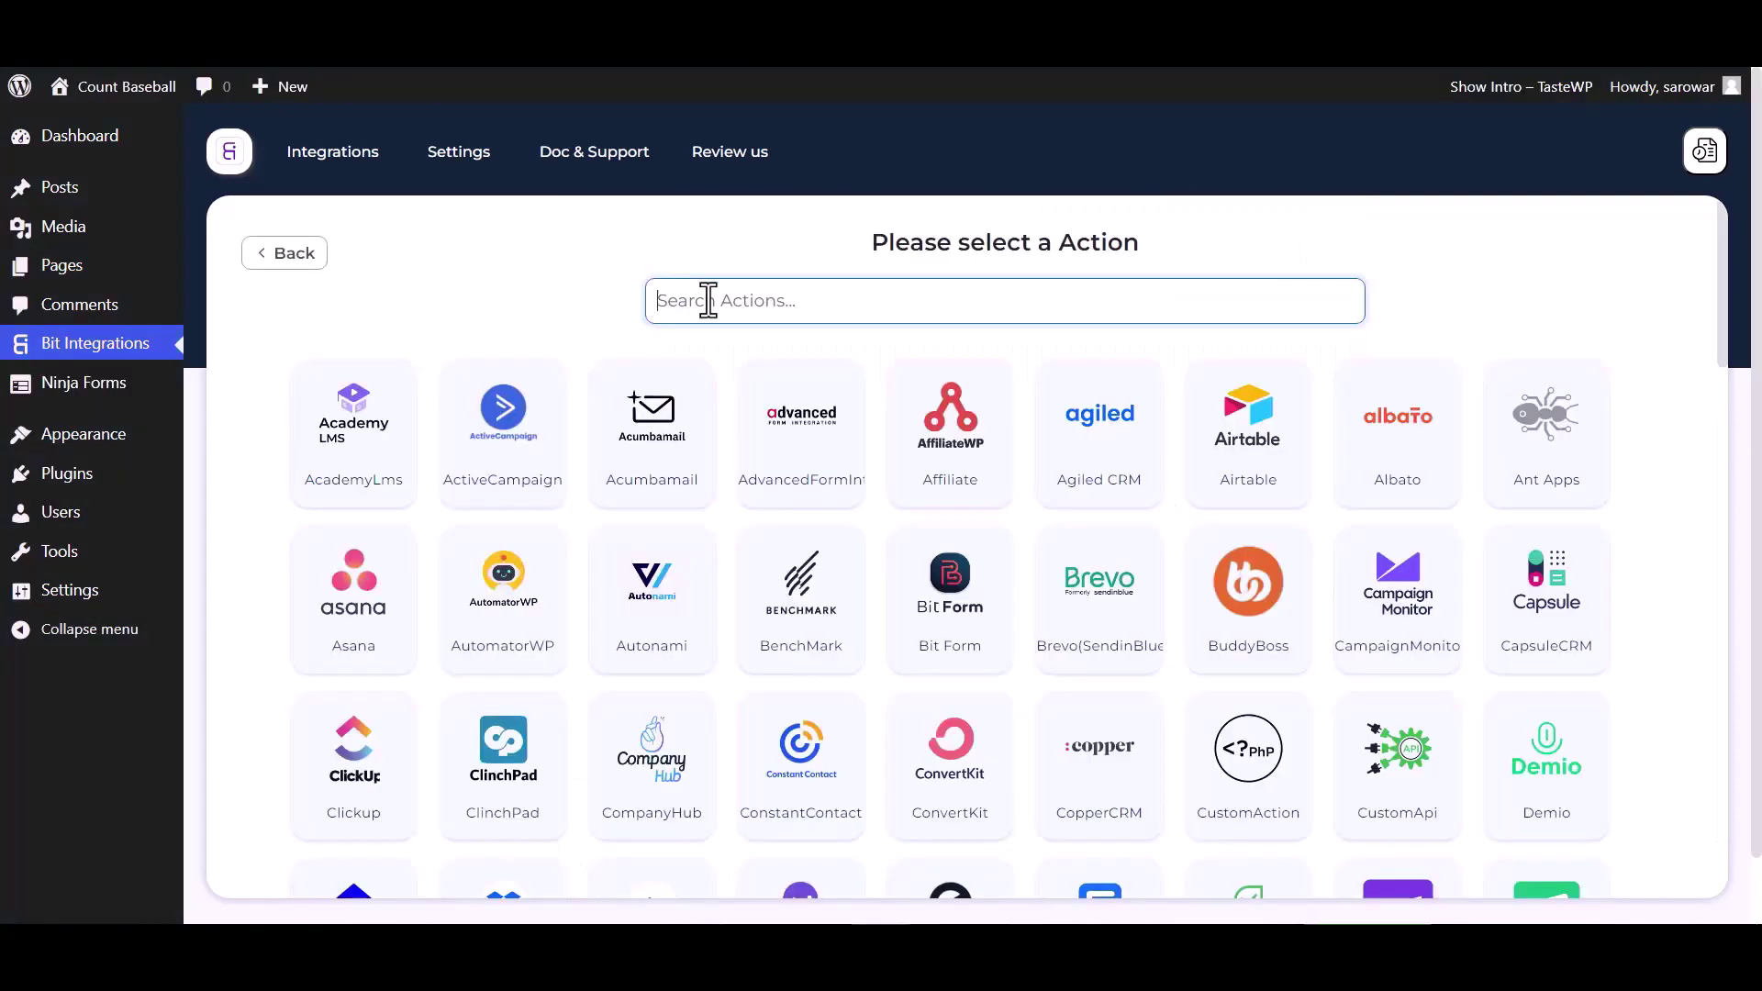
text(wo)
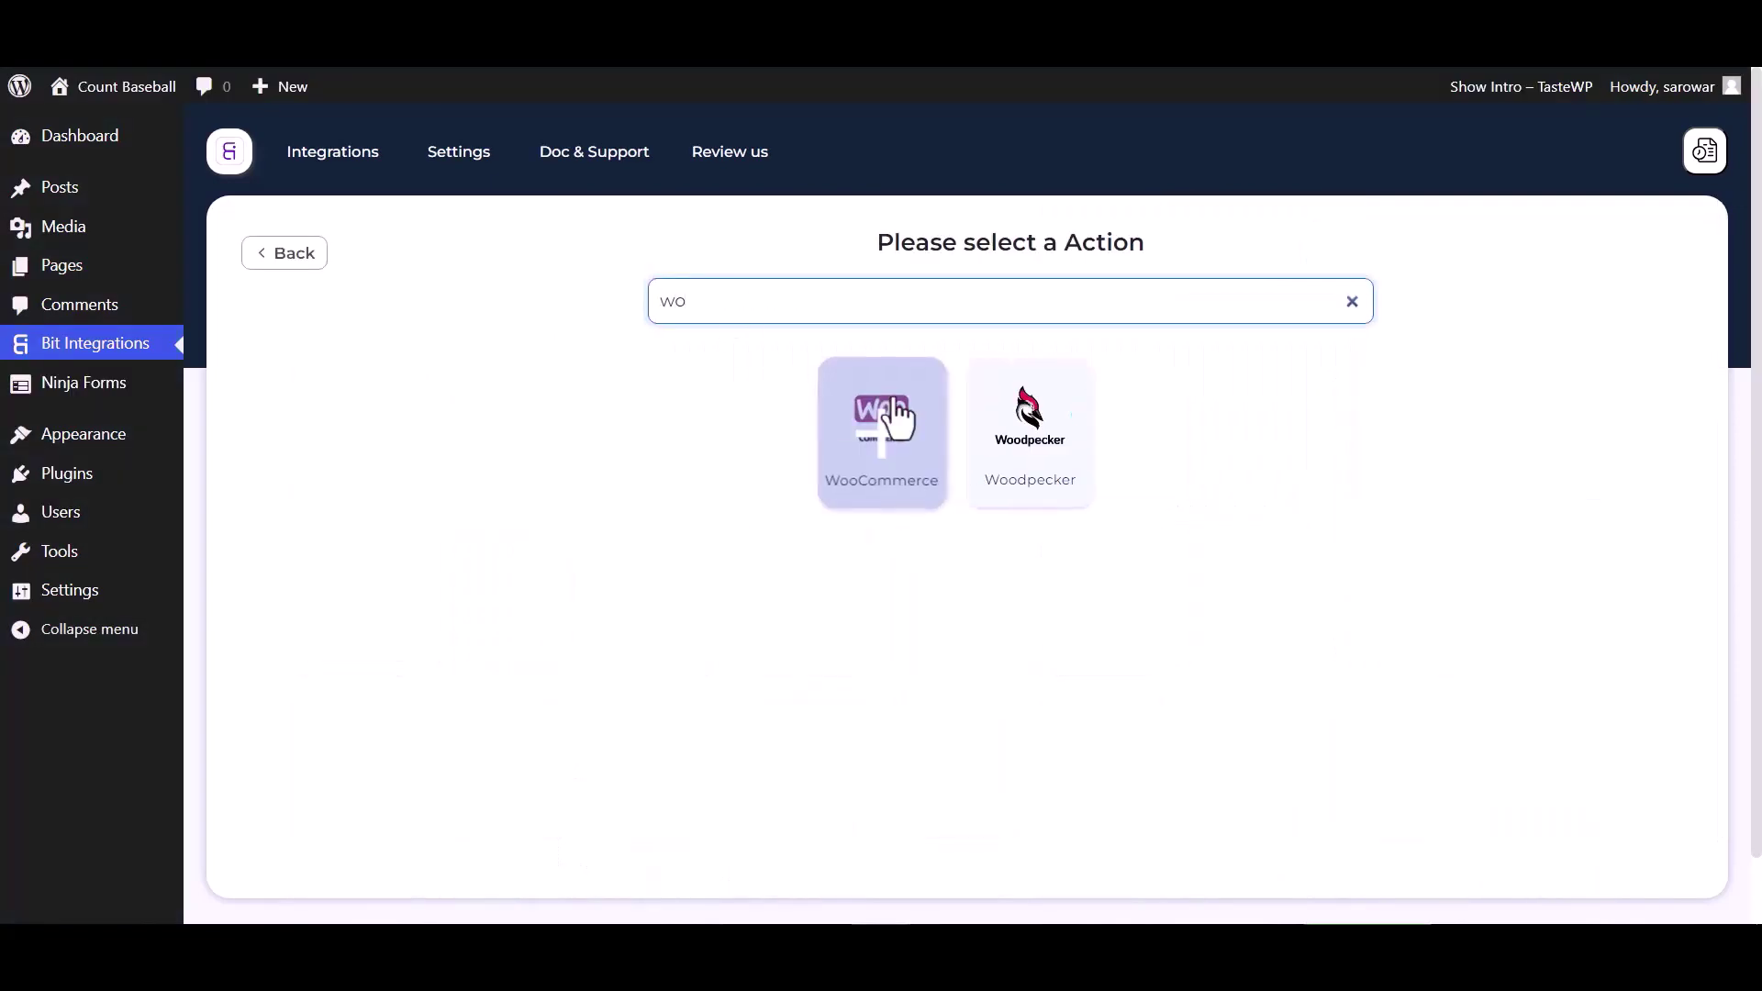
Select the Woodpecker action and follow its API Key link to Woodpecker
click(997, 430)
click(321, 556)
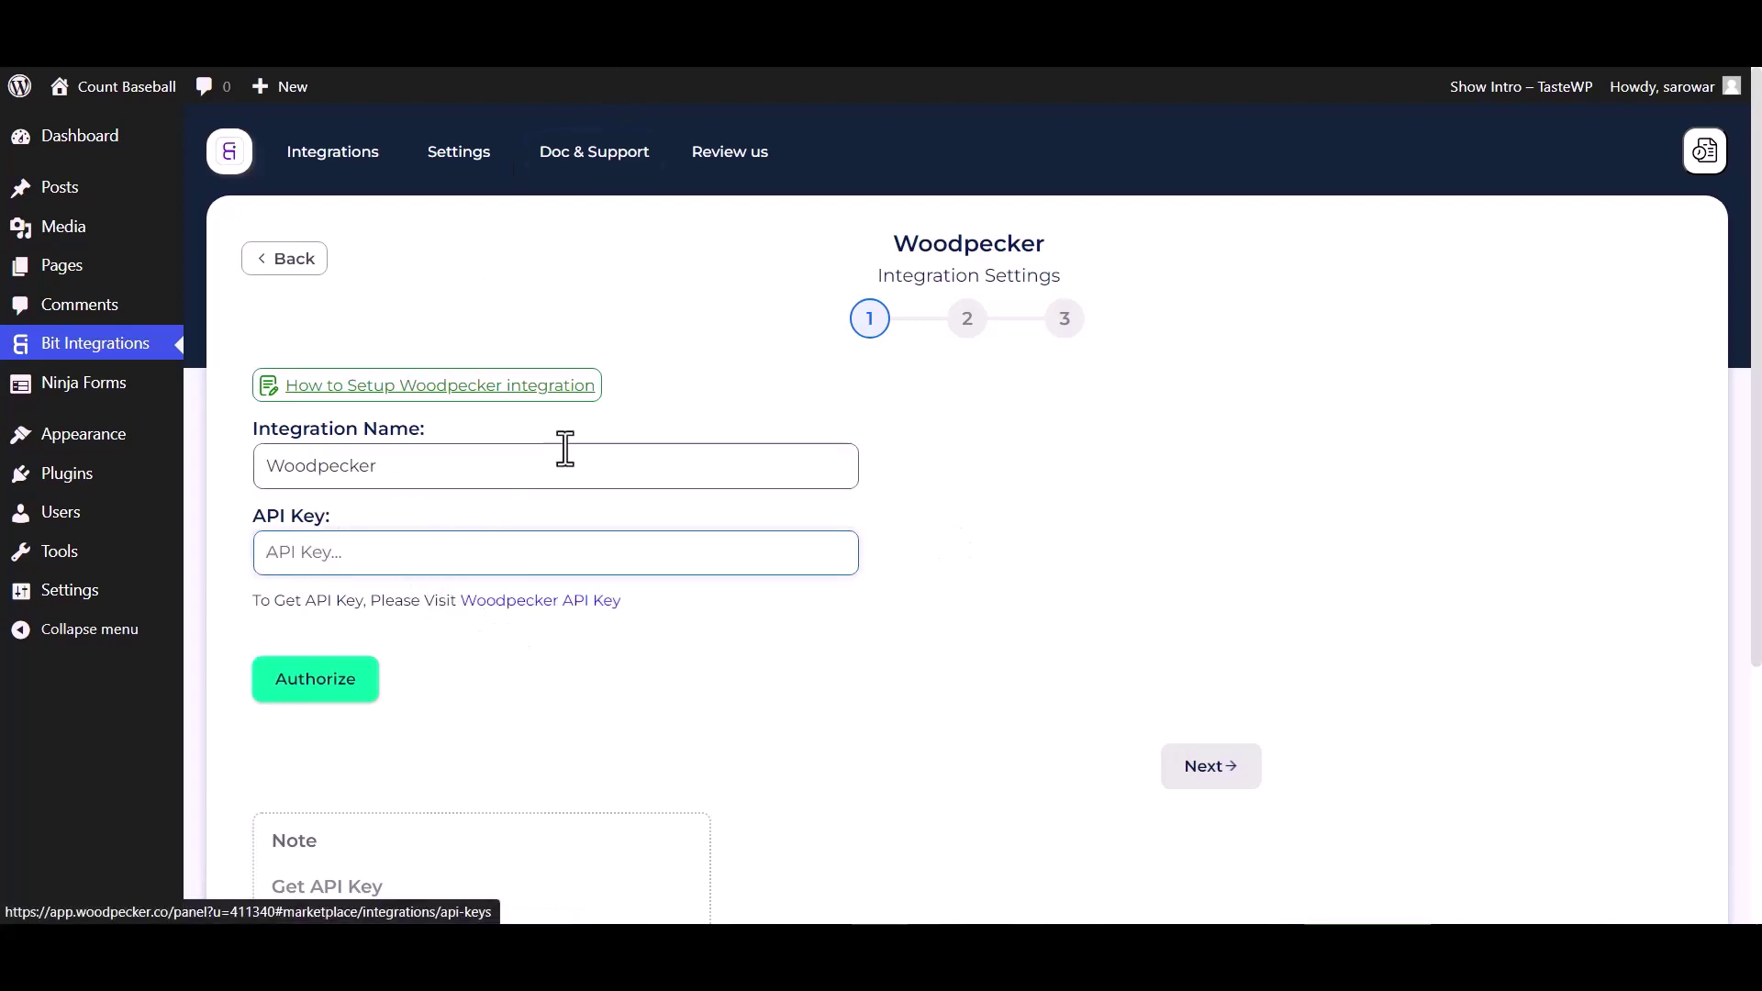
click(489, 627)
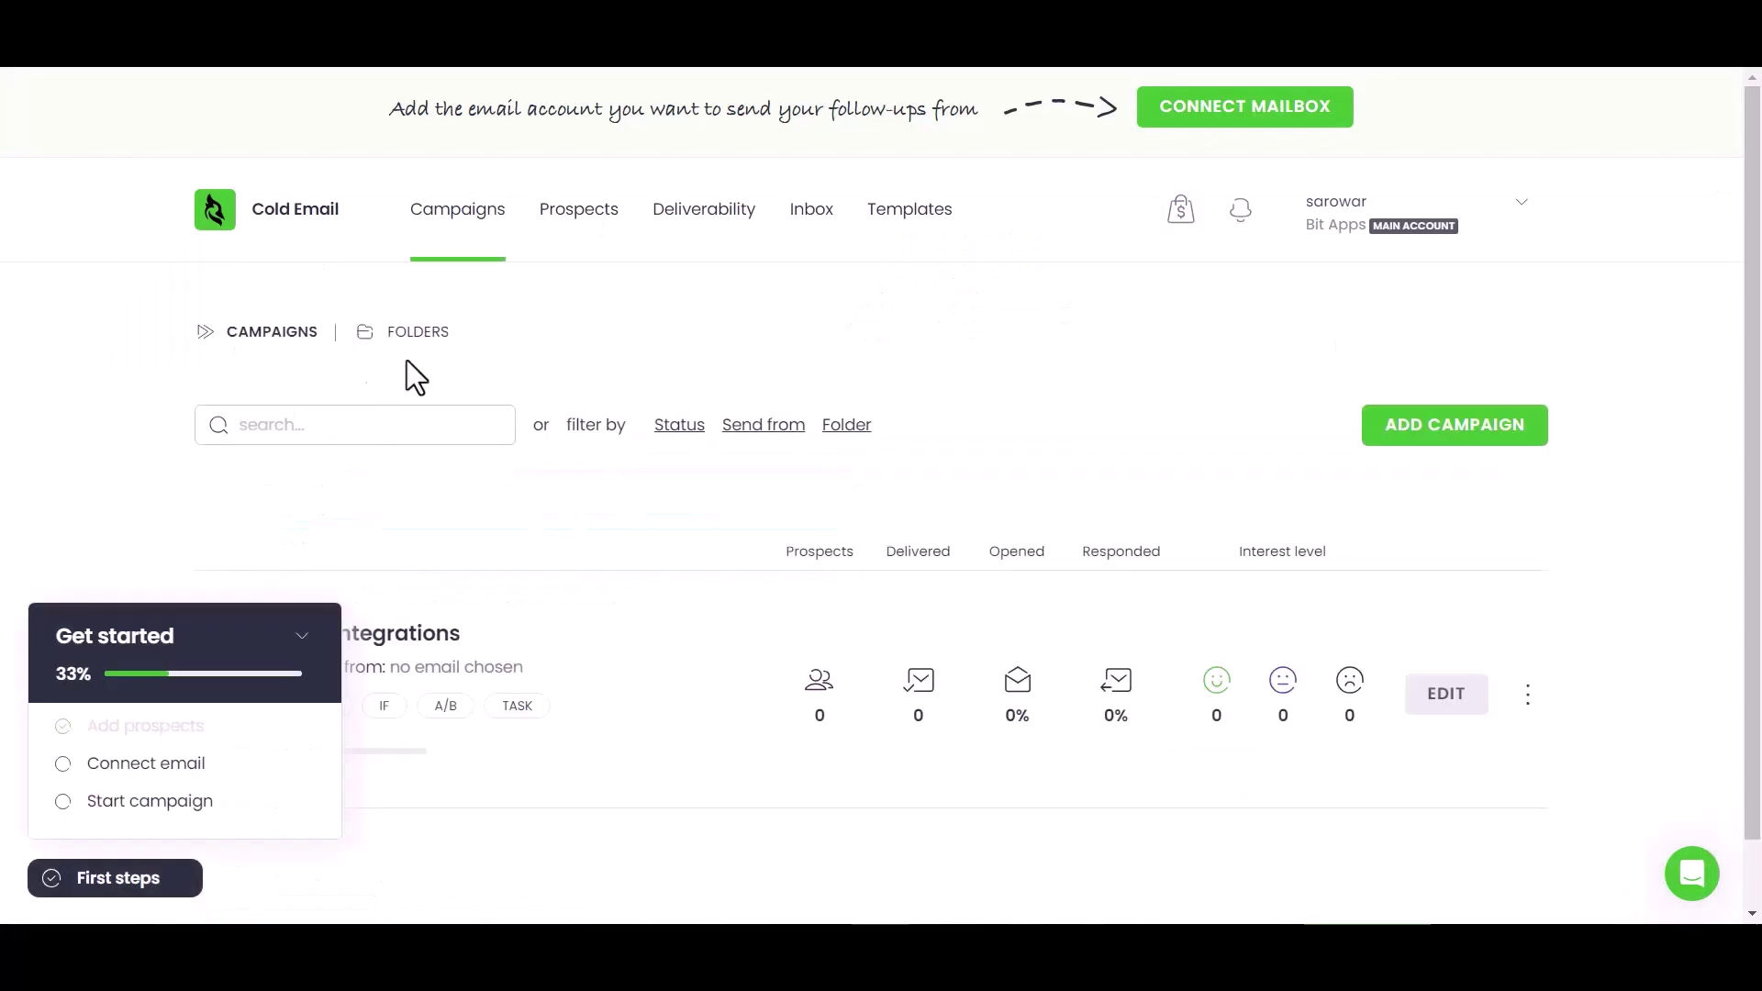
Create a new Woodpecker API key under Integrations > API keys and copy it
click(584, 214)
click(293, 639)
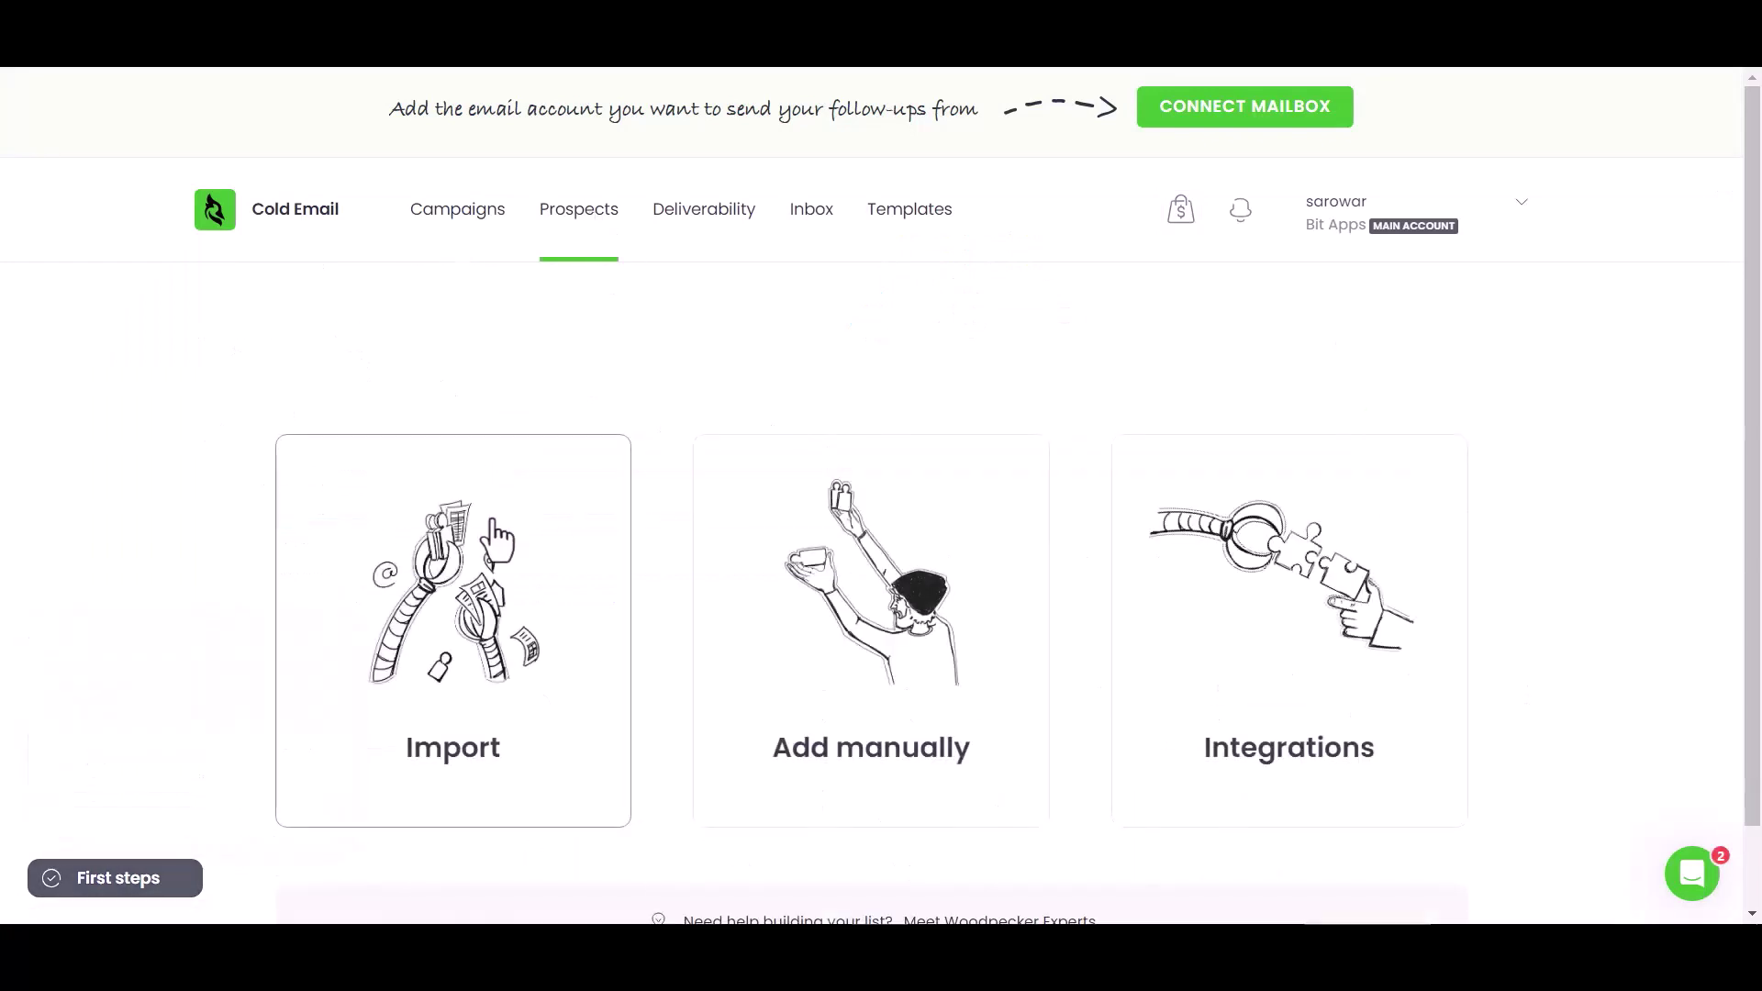
click(1288, 702)
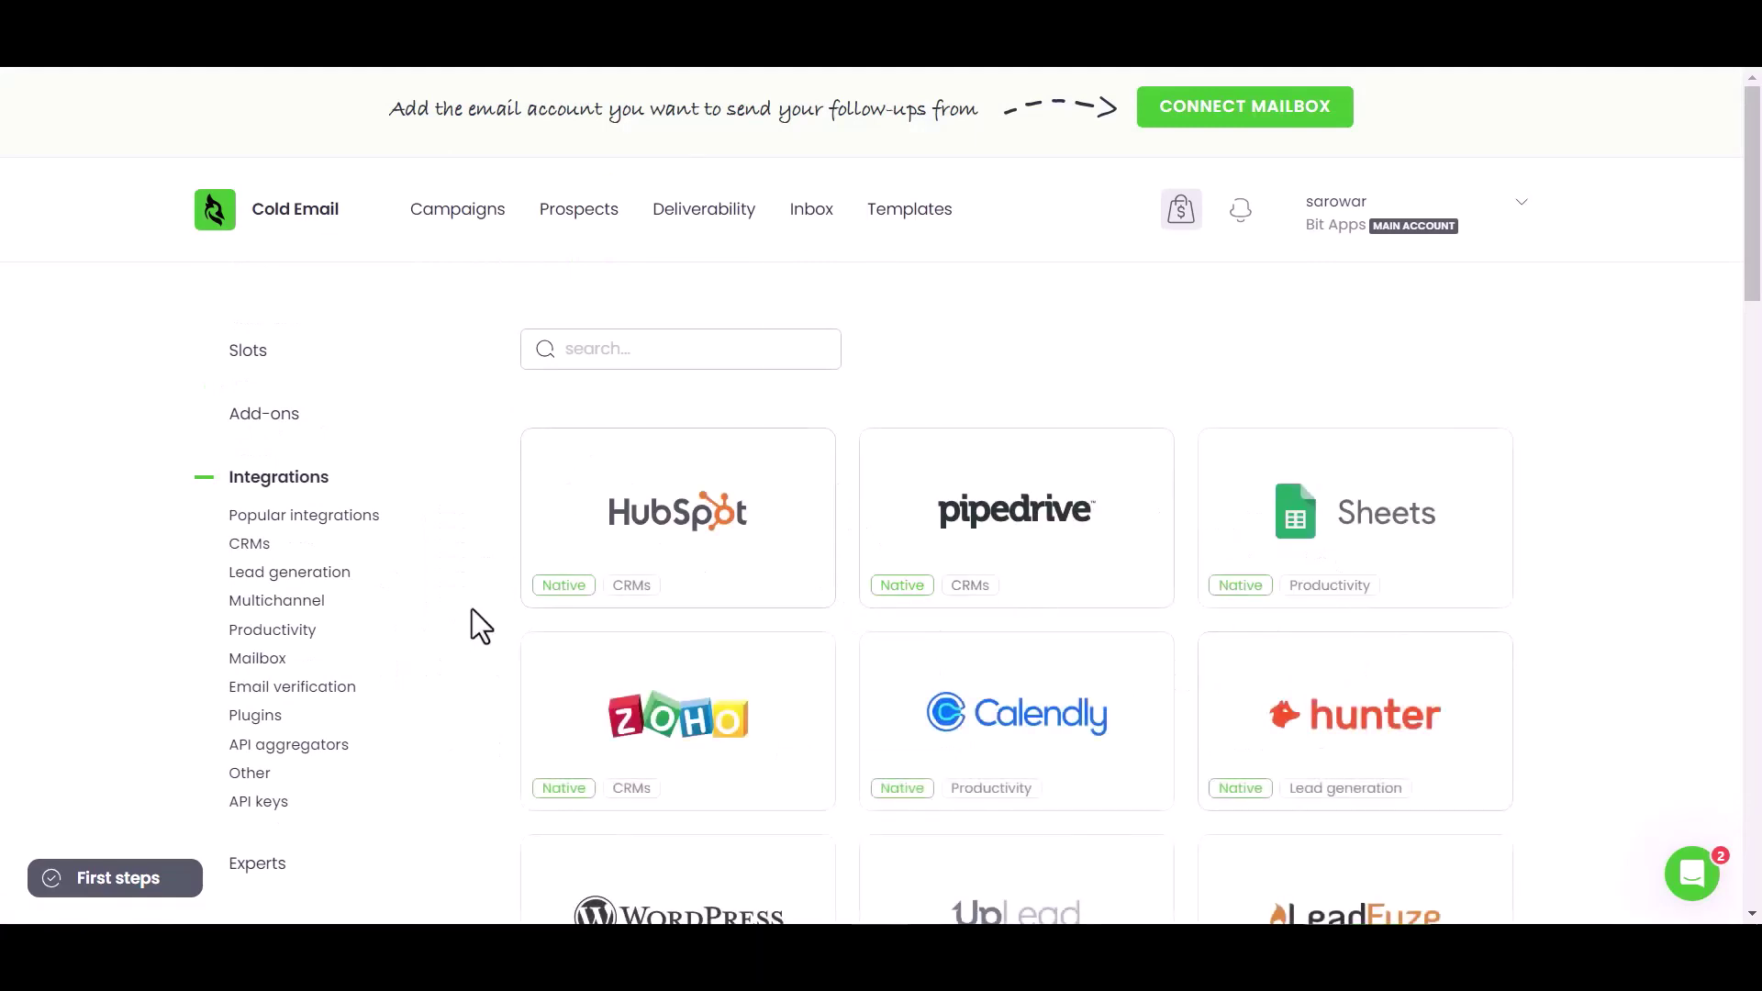
click(273, 809)
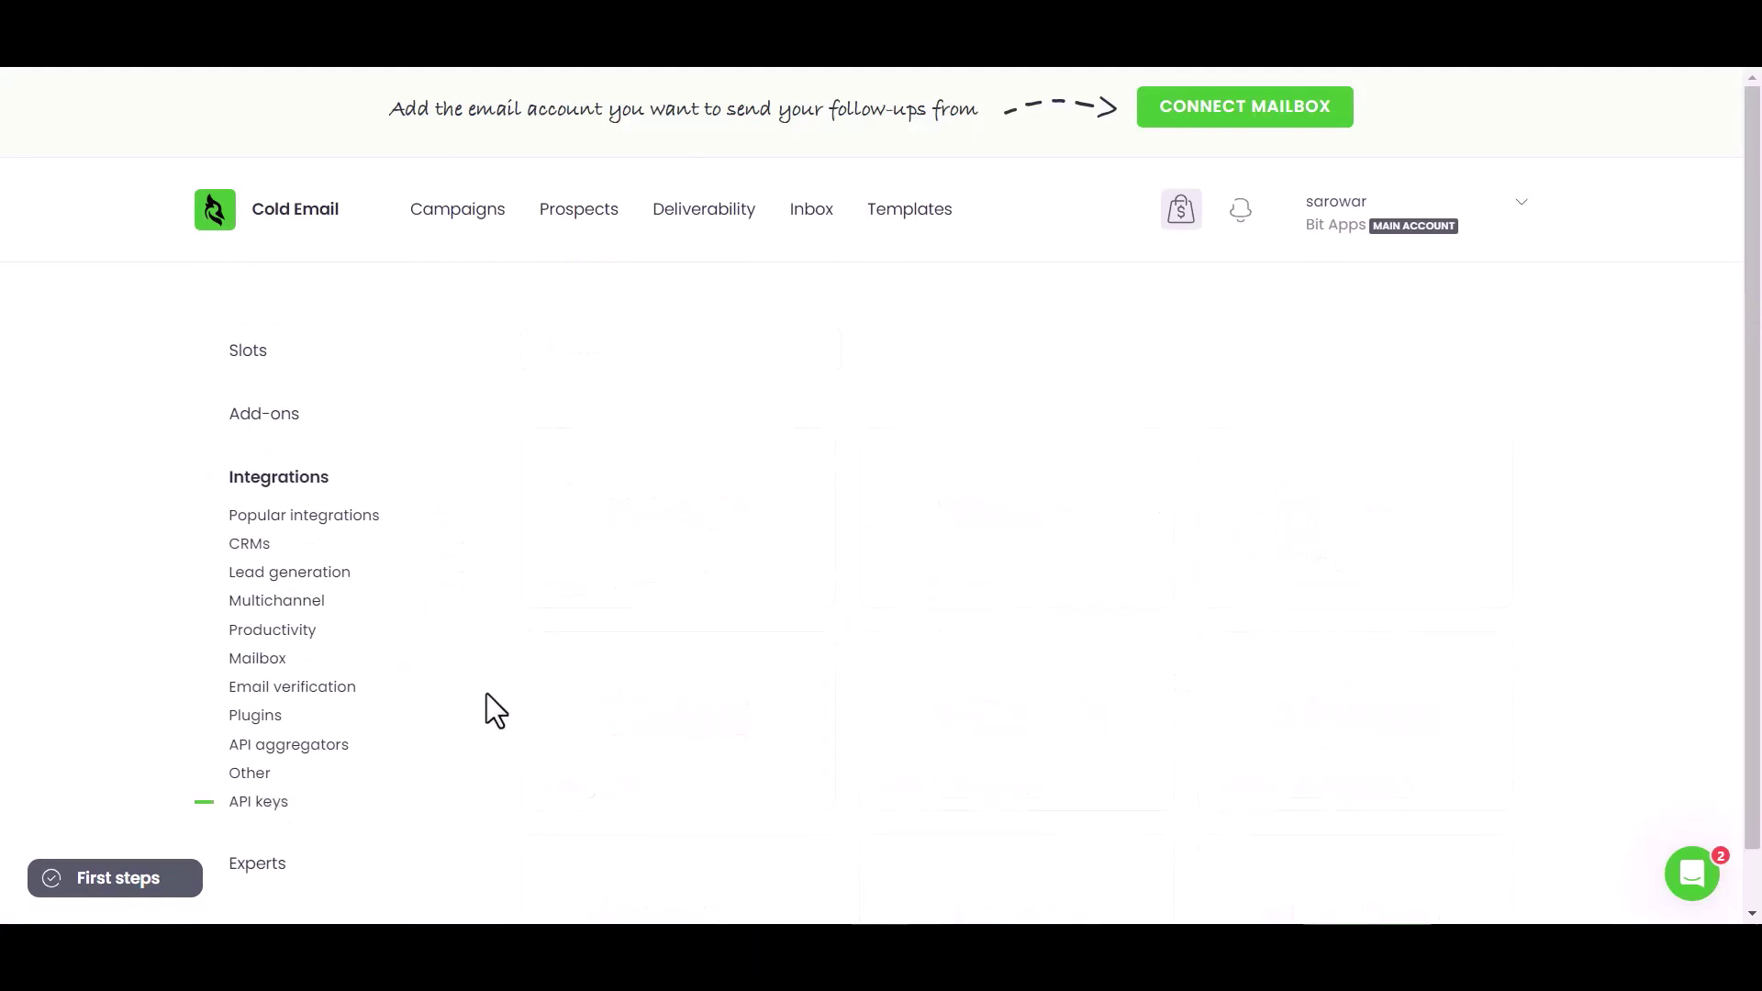
click(972, 681)
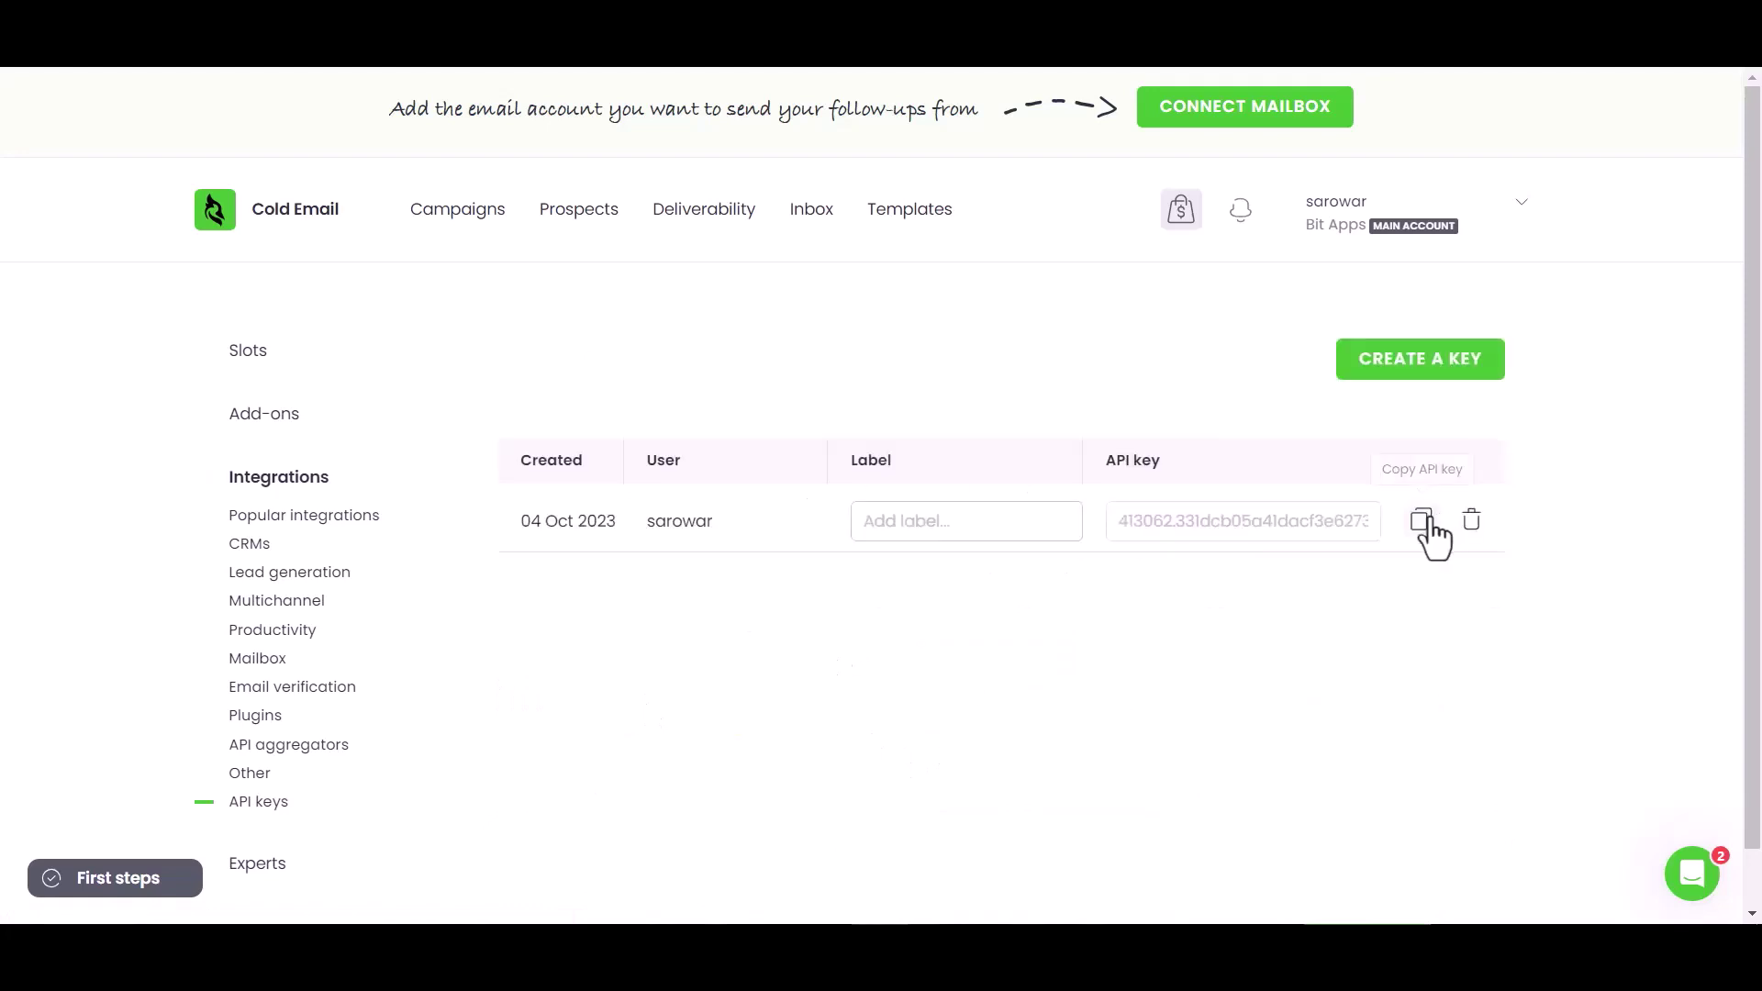
click(1421, 521)
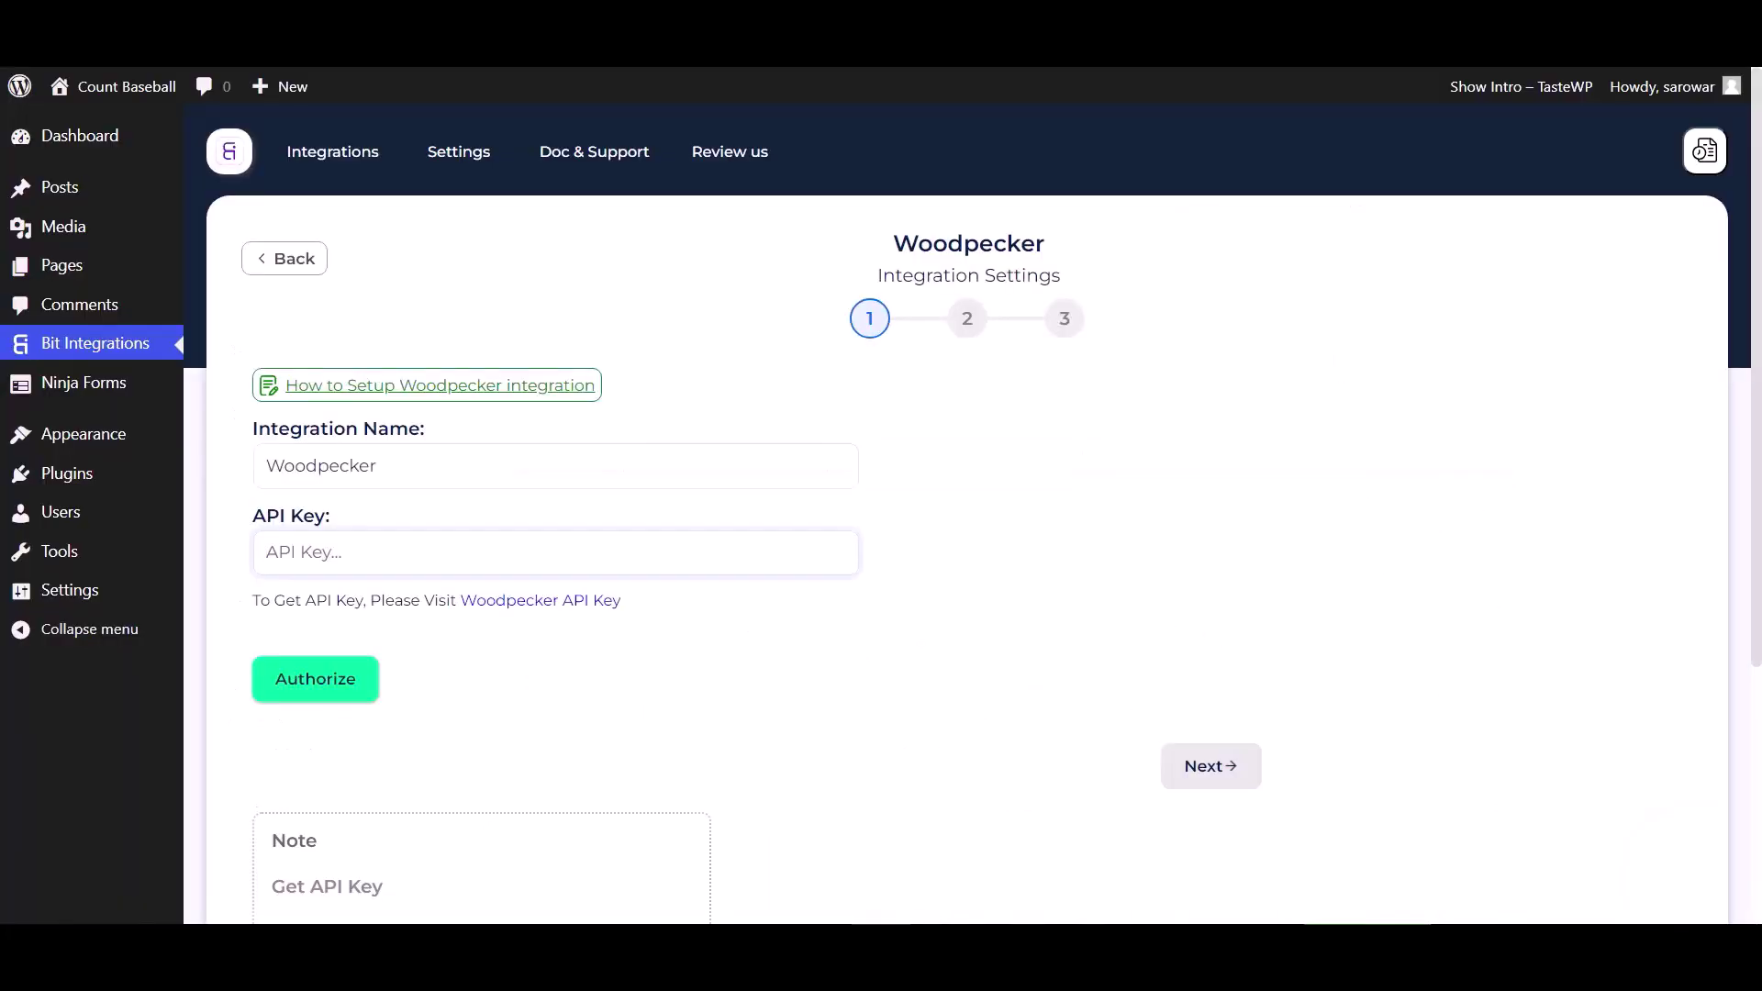
Paste the Woodpecker API key, authorize it, and advance to the action step
click(441, 552)
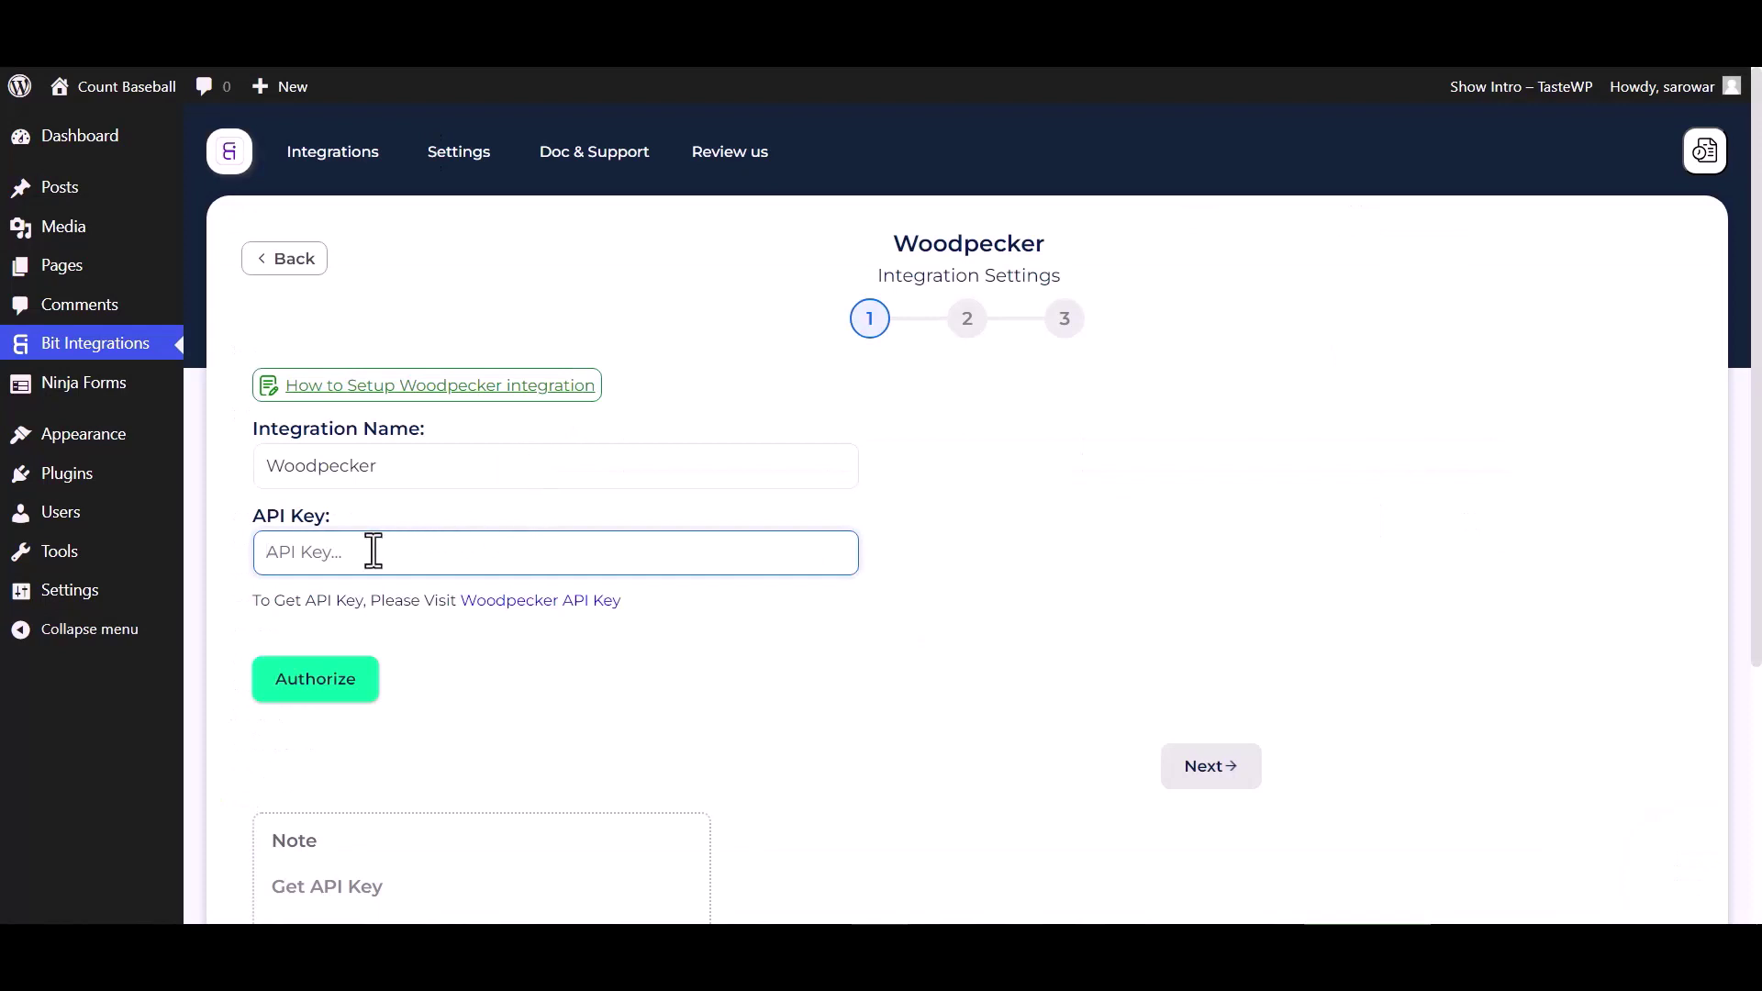
key(ctrl+v)
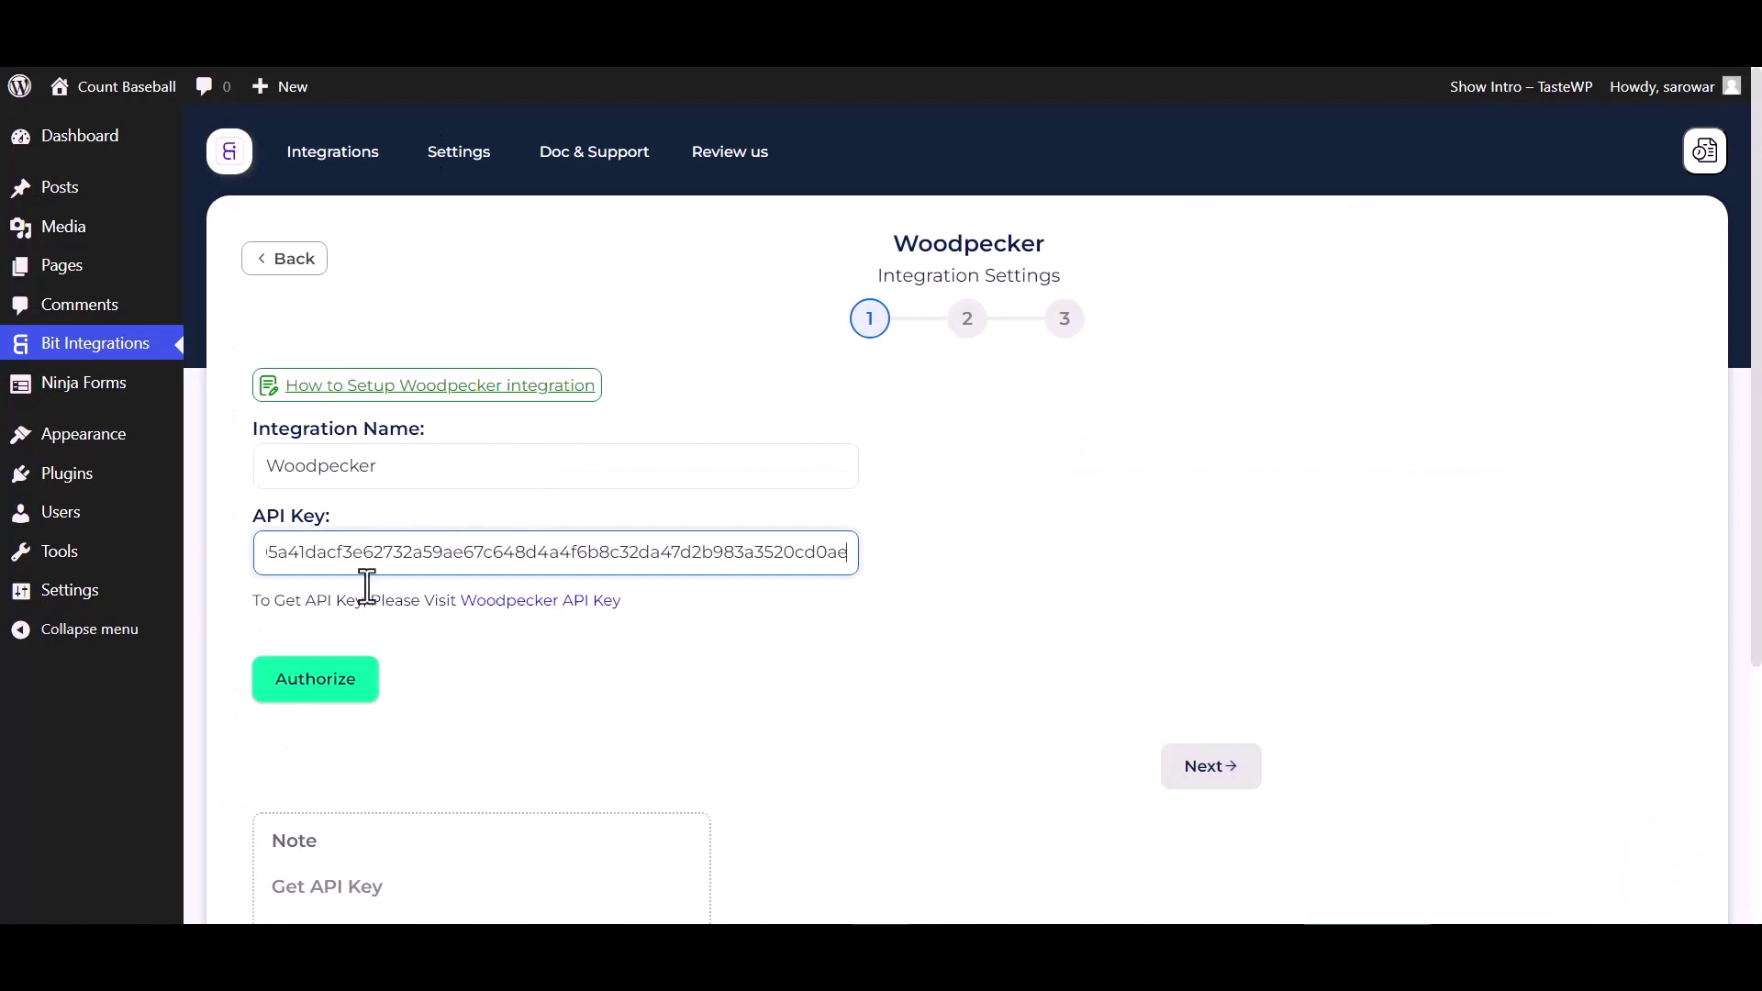
click(360, 698)
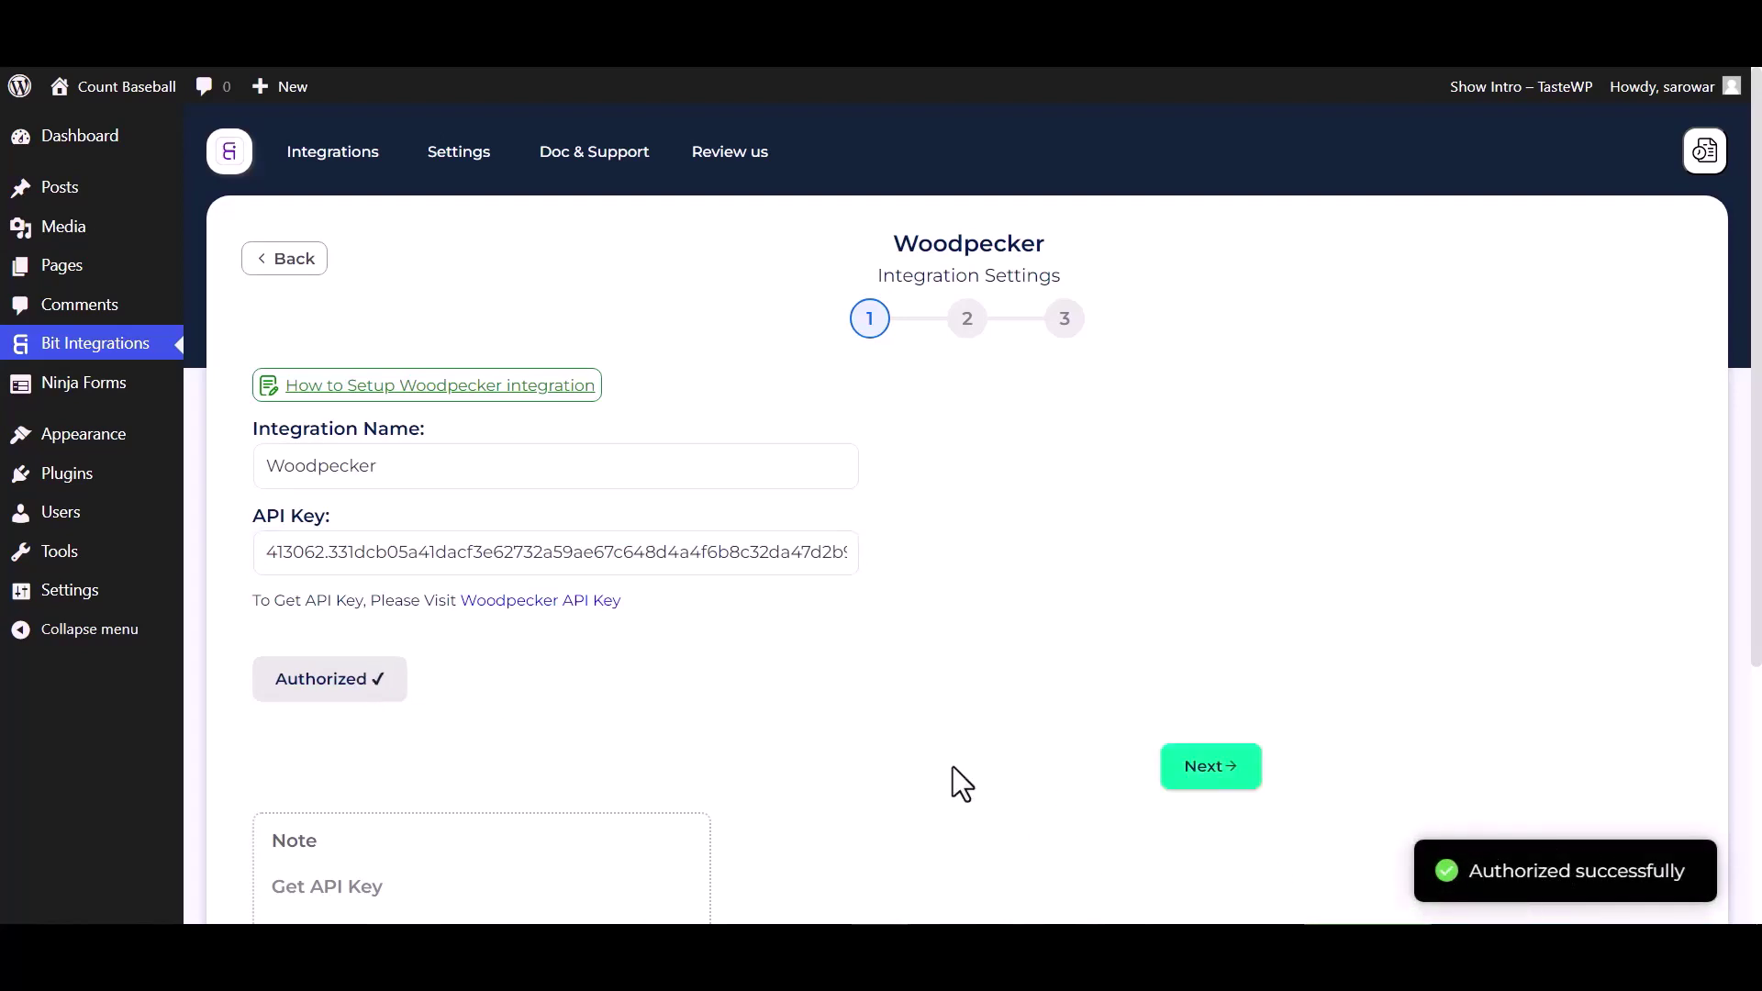
click(1236, 776)
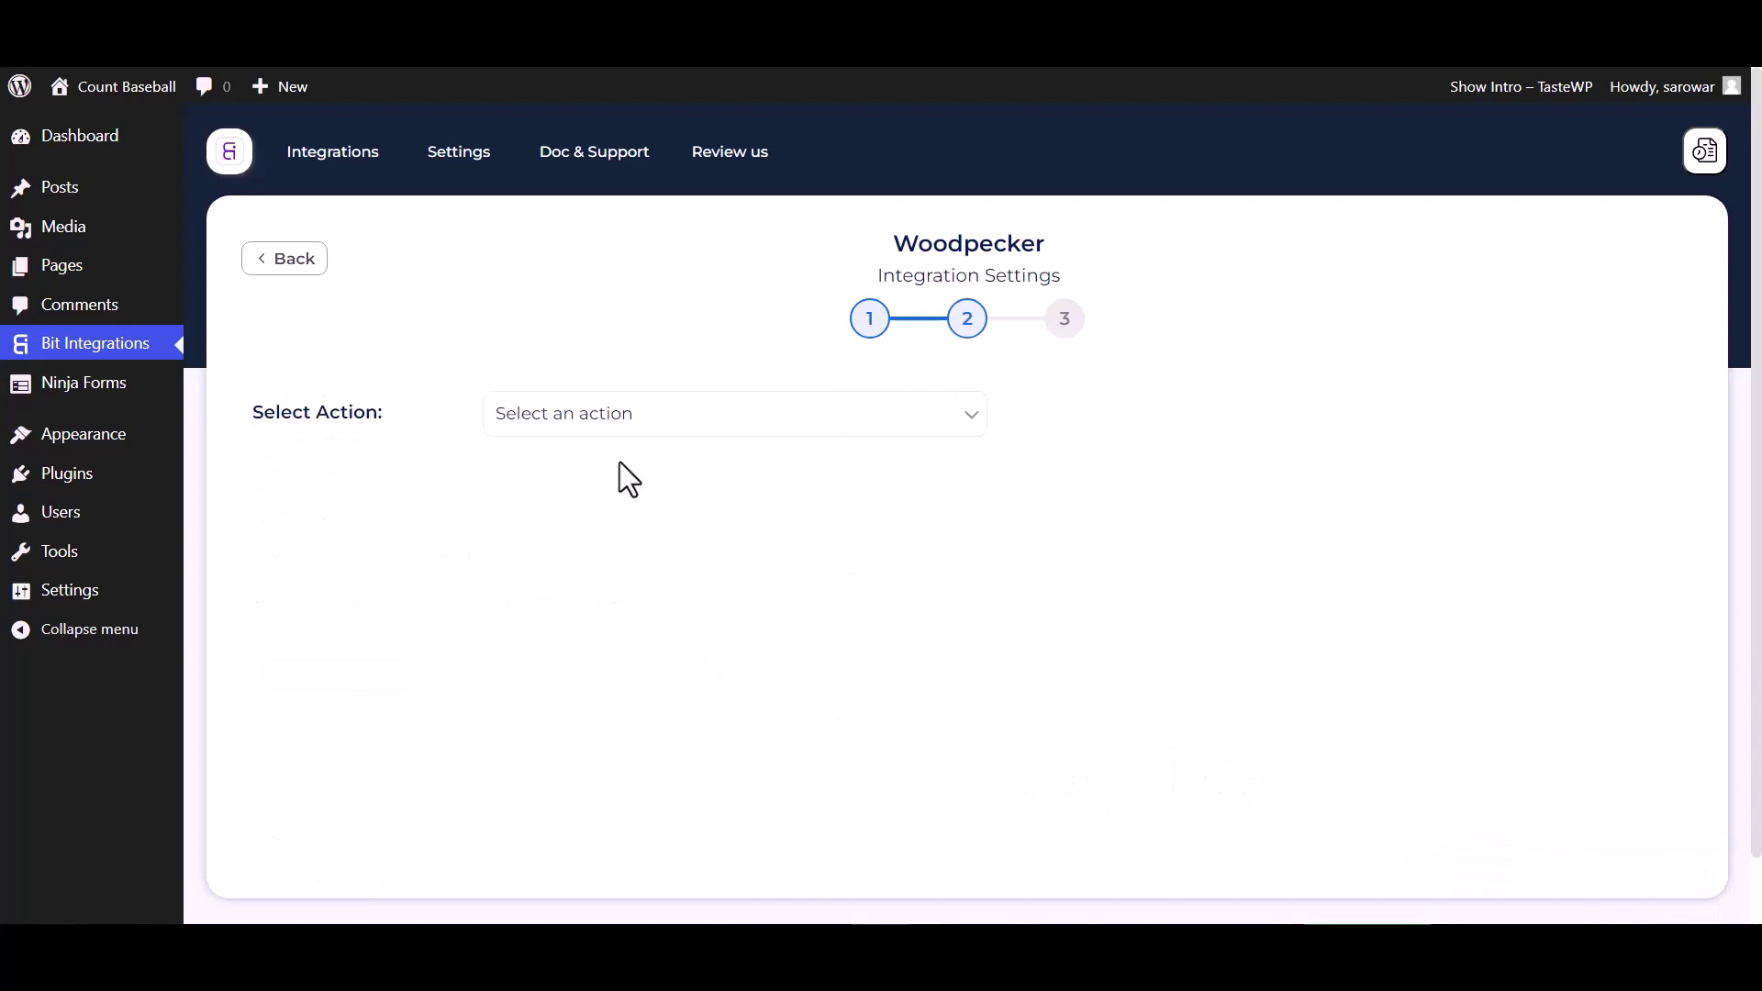
Choose the add-prospects action targeting the Bit Integrations campaign
click(616, 417)
click(546, 492)
click(607, 492)
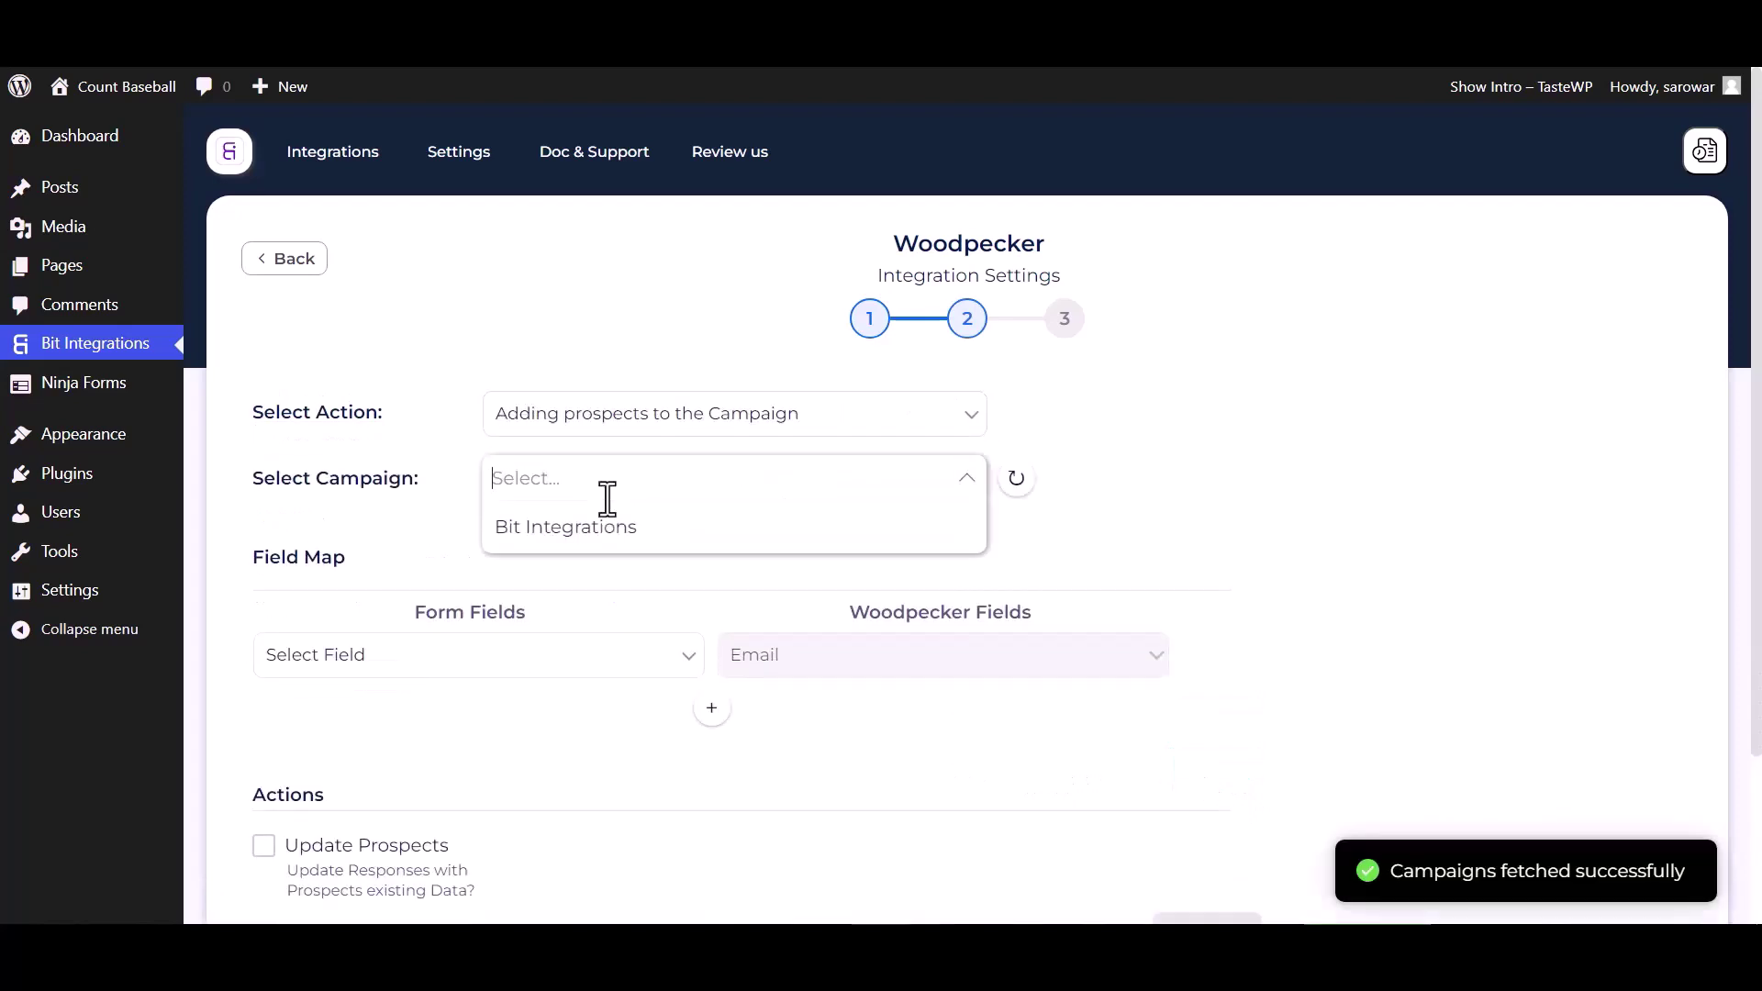
click(553, 533)
scroll(614, 538, down, 3)
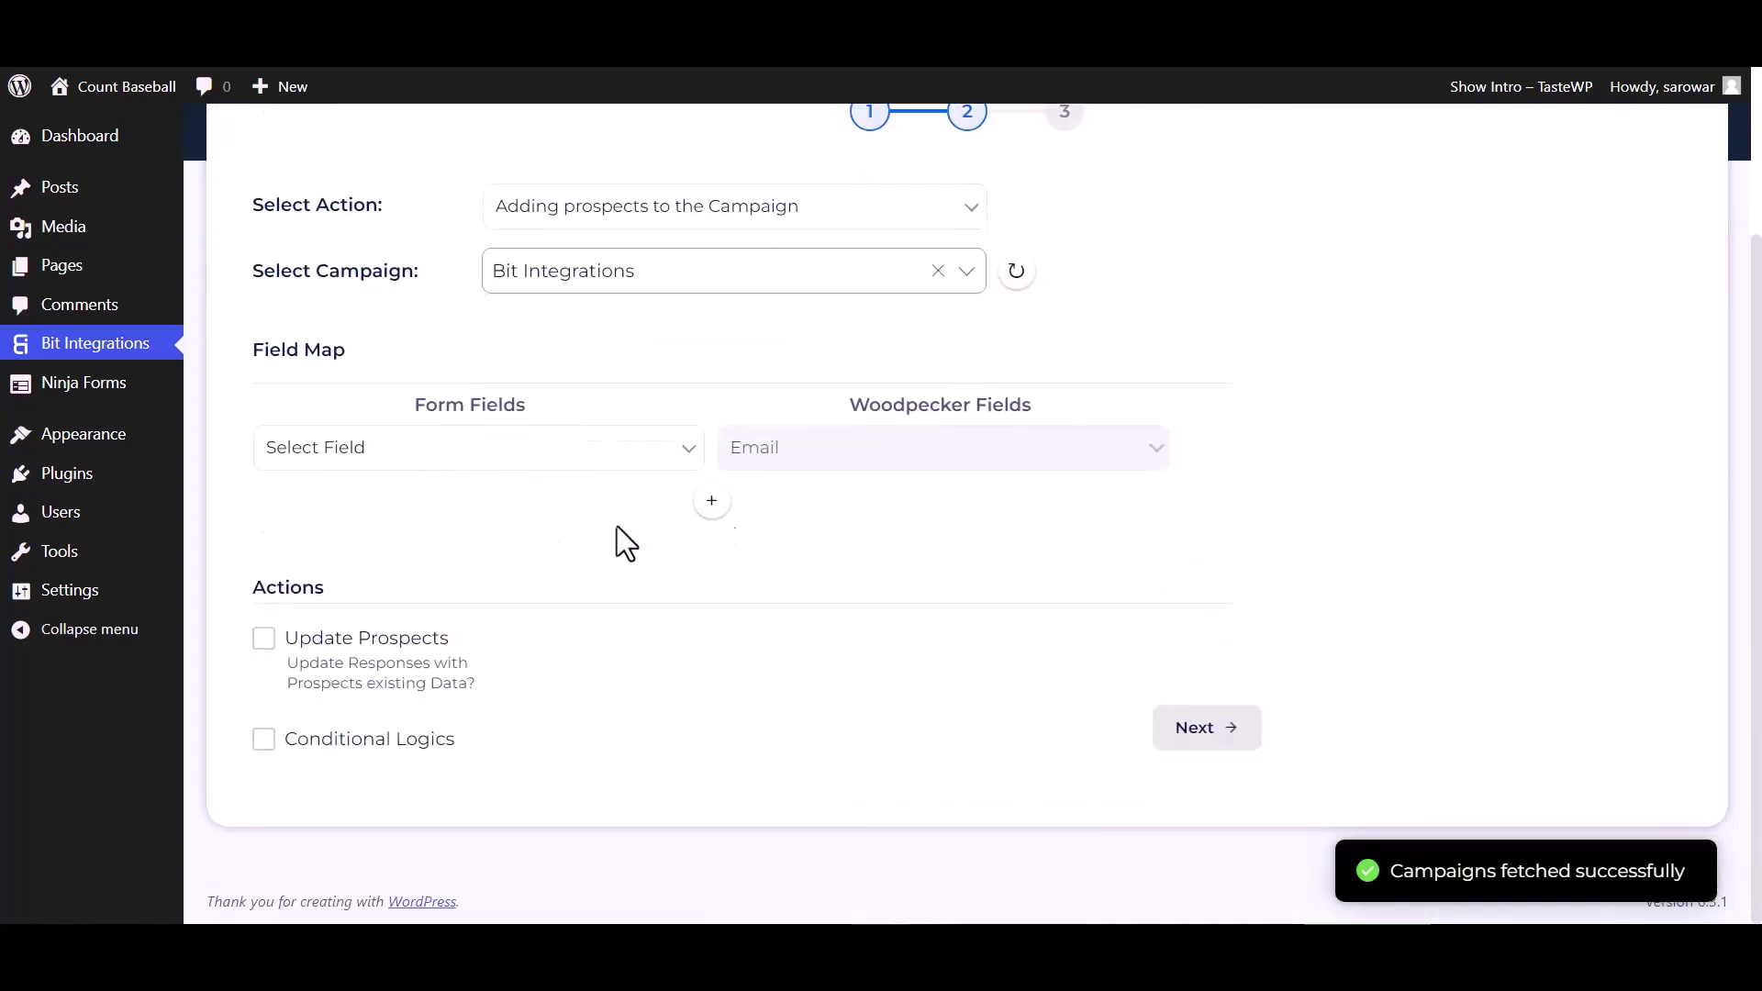
Map the form's Email field, and First Name to Woodpecker's First name
click(610, 460)
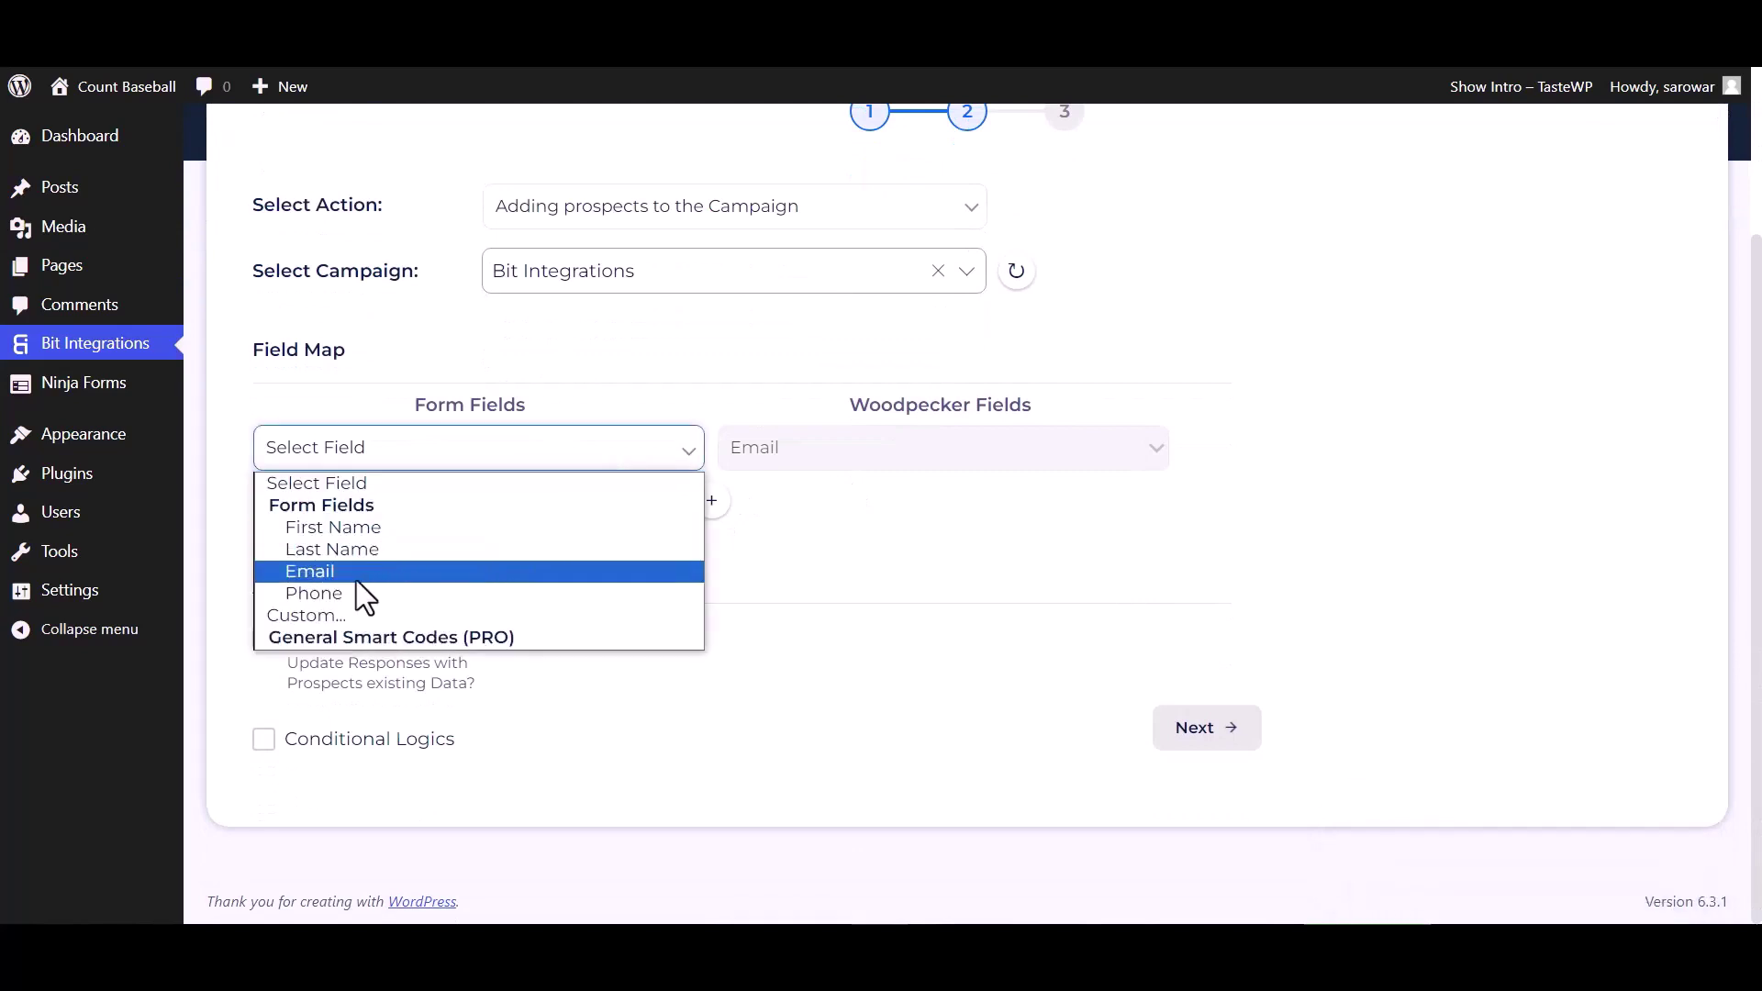
click(350, 573)
click(711, 504)
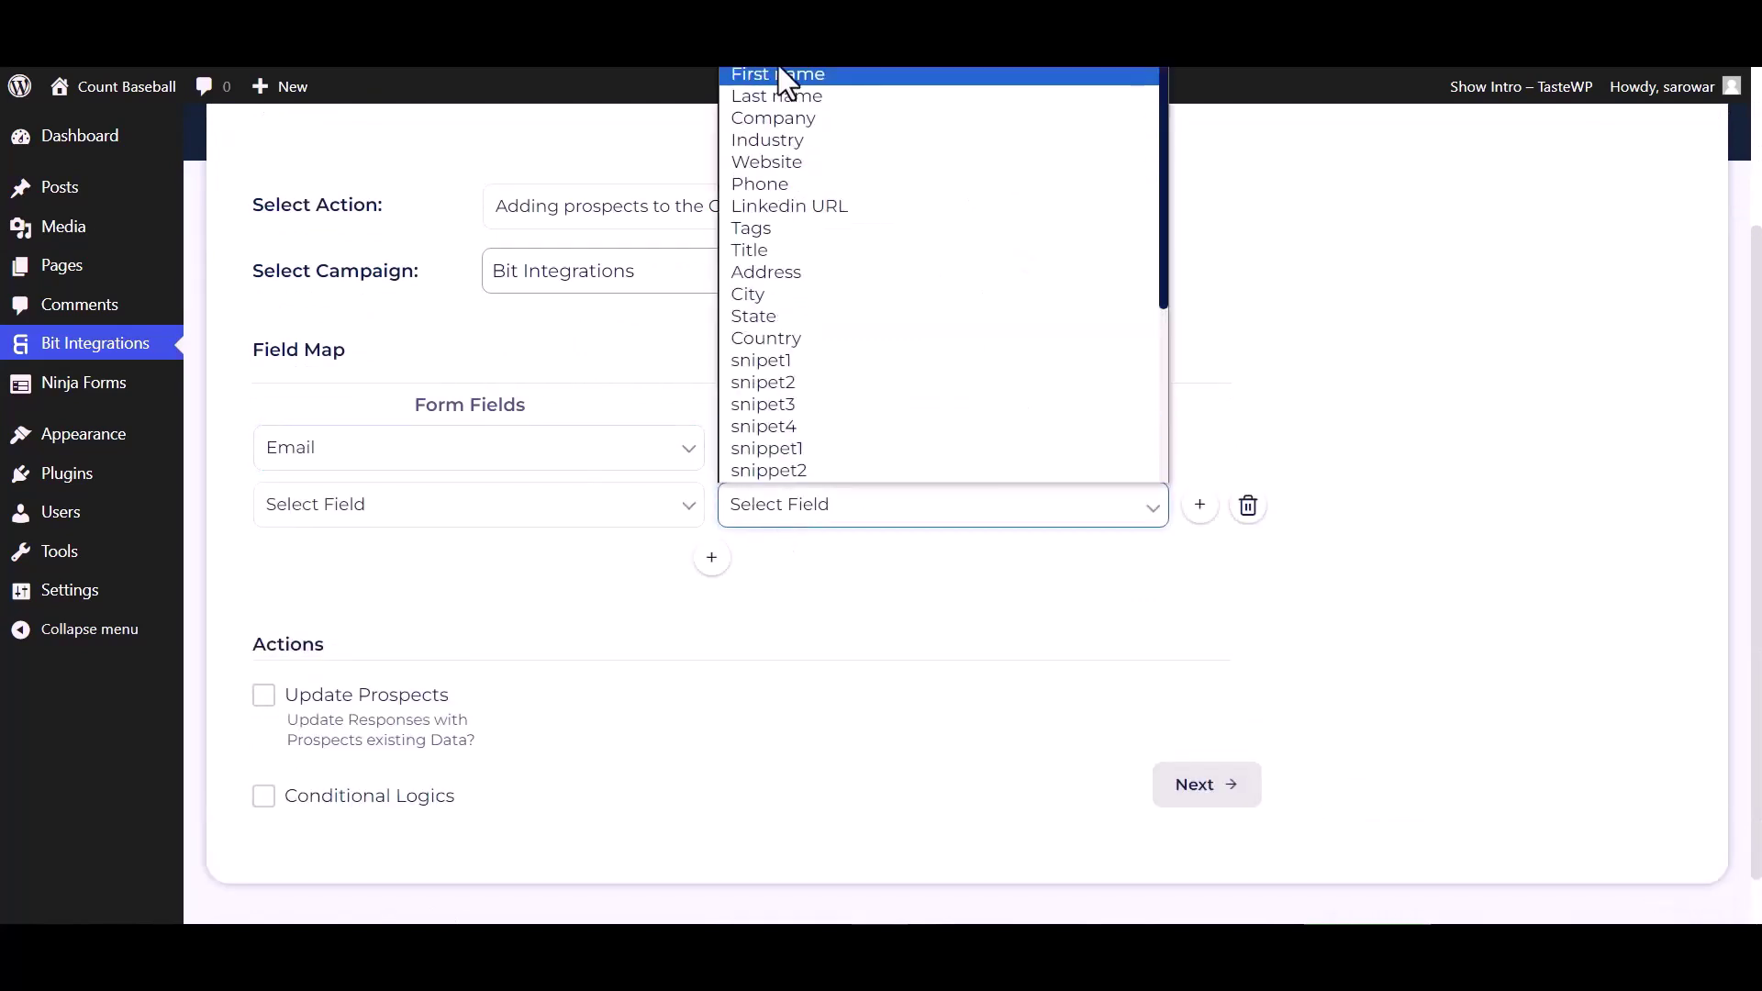
key(Escape)
click(766, 521)
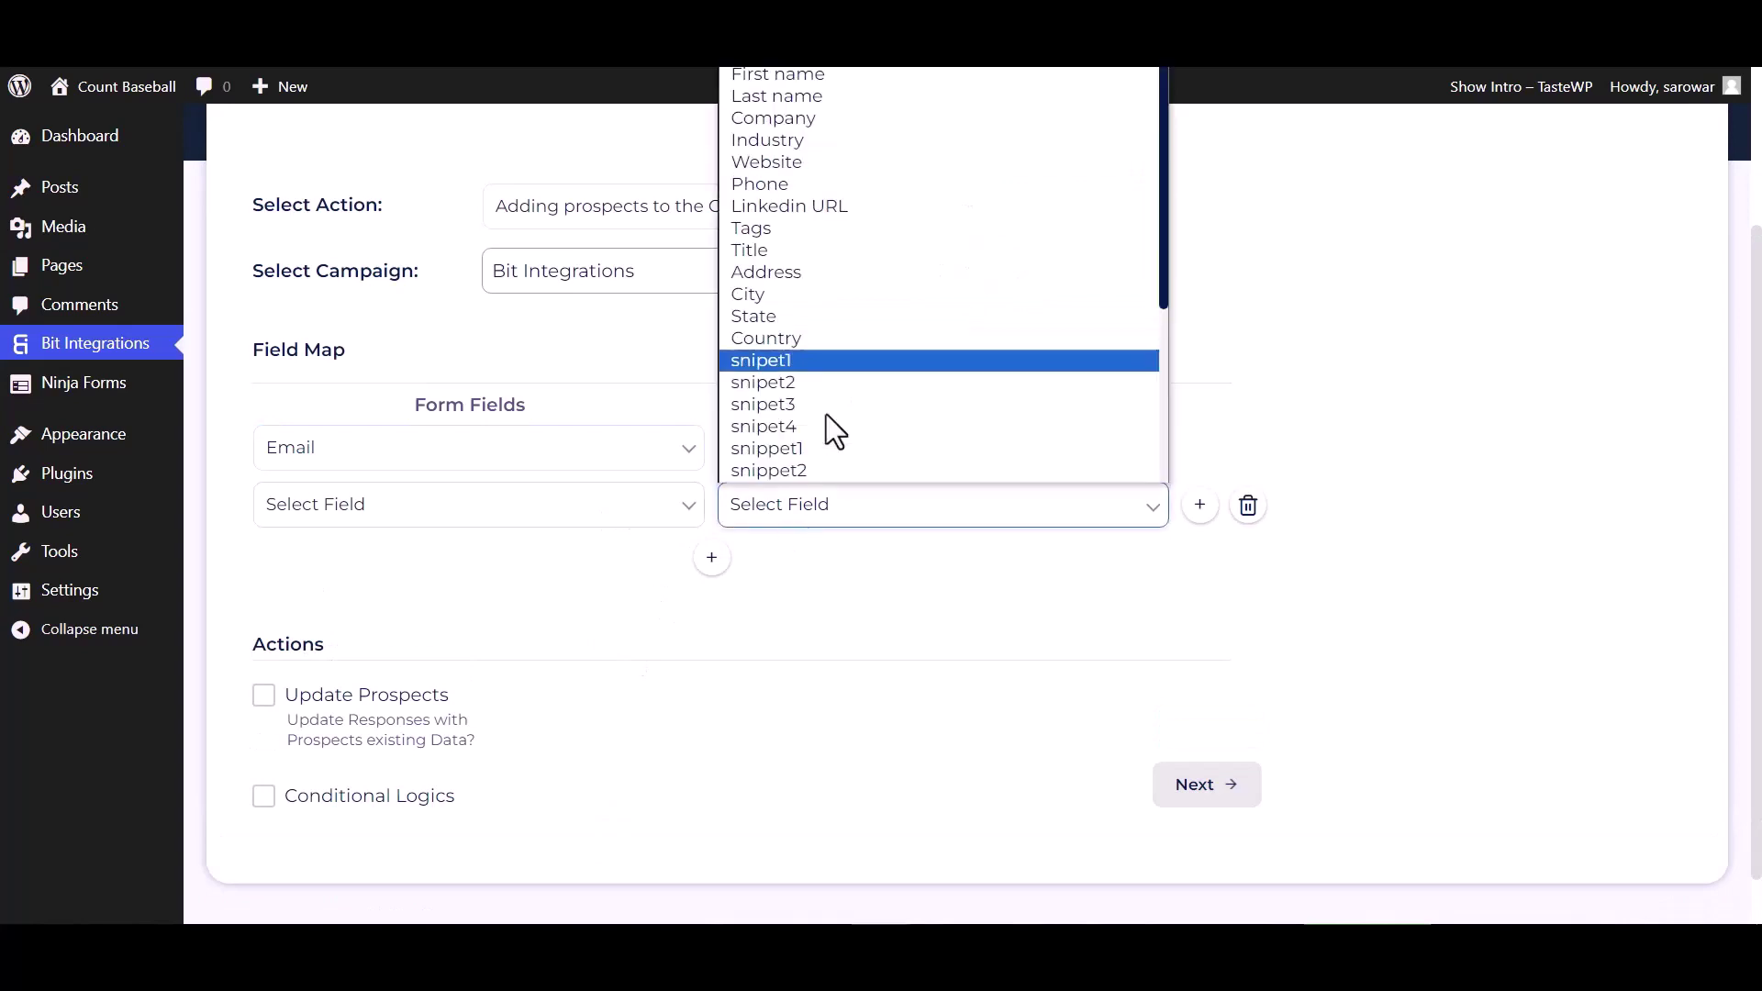
click(788, 84)
click(568, 518)
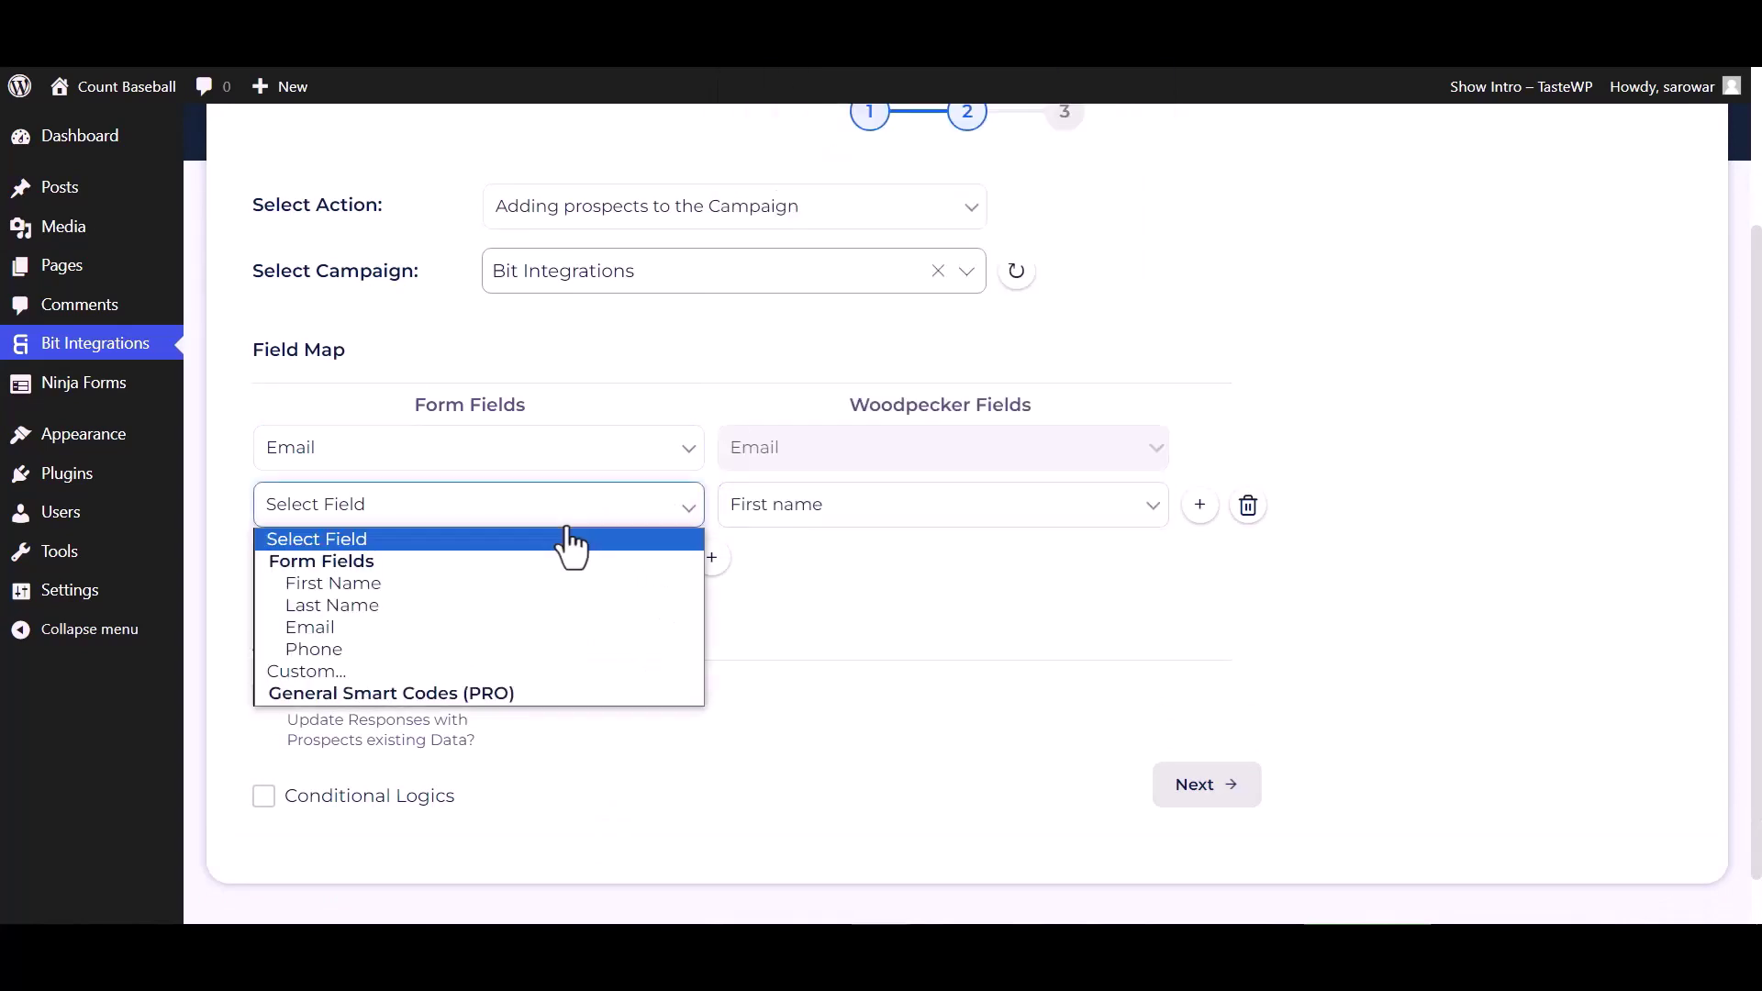
click(350, 582)
Add mappings for Last Name to Last name and Phone to Phone
click(712, 561)
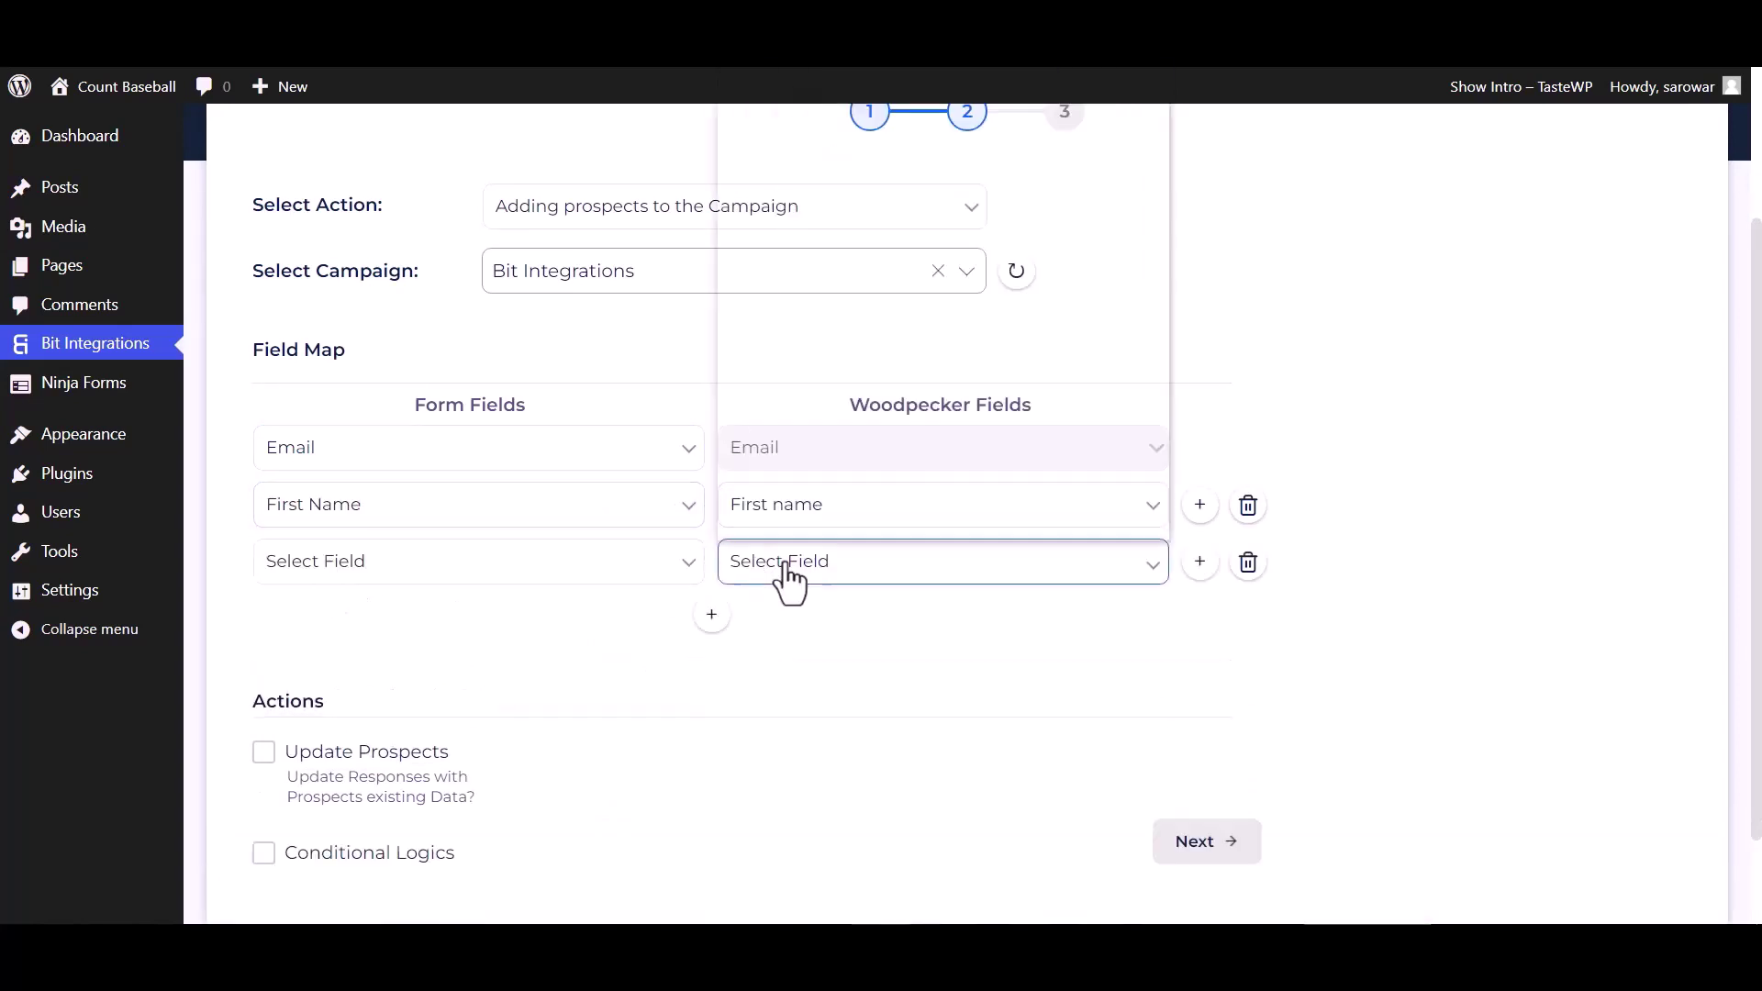
click(784, 565)
scroll(785, 173, up, 1)
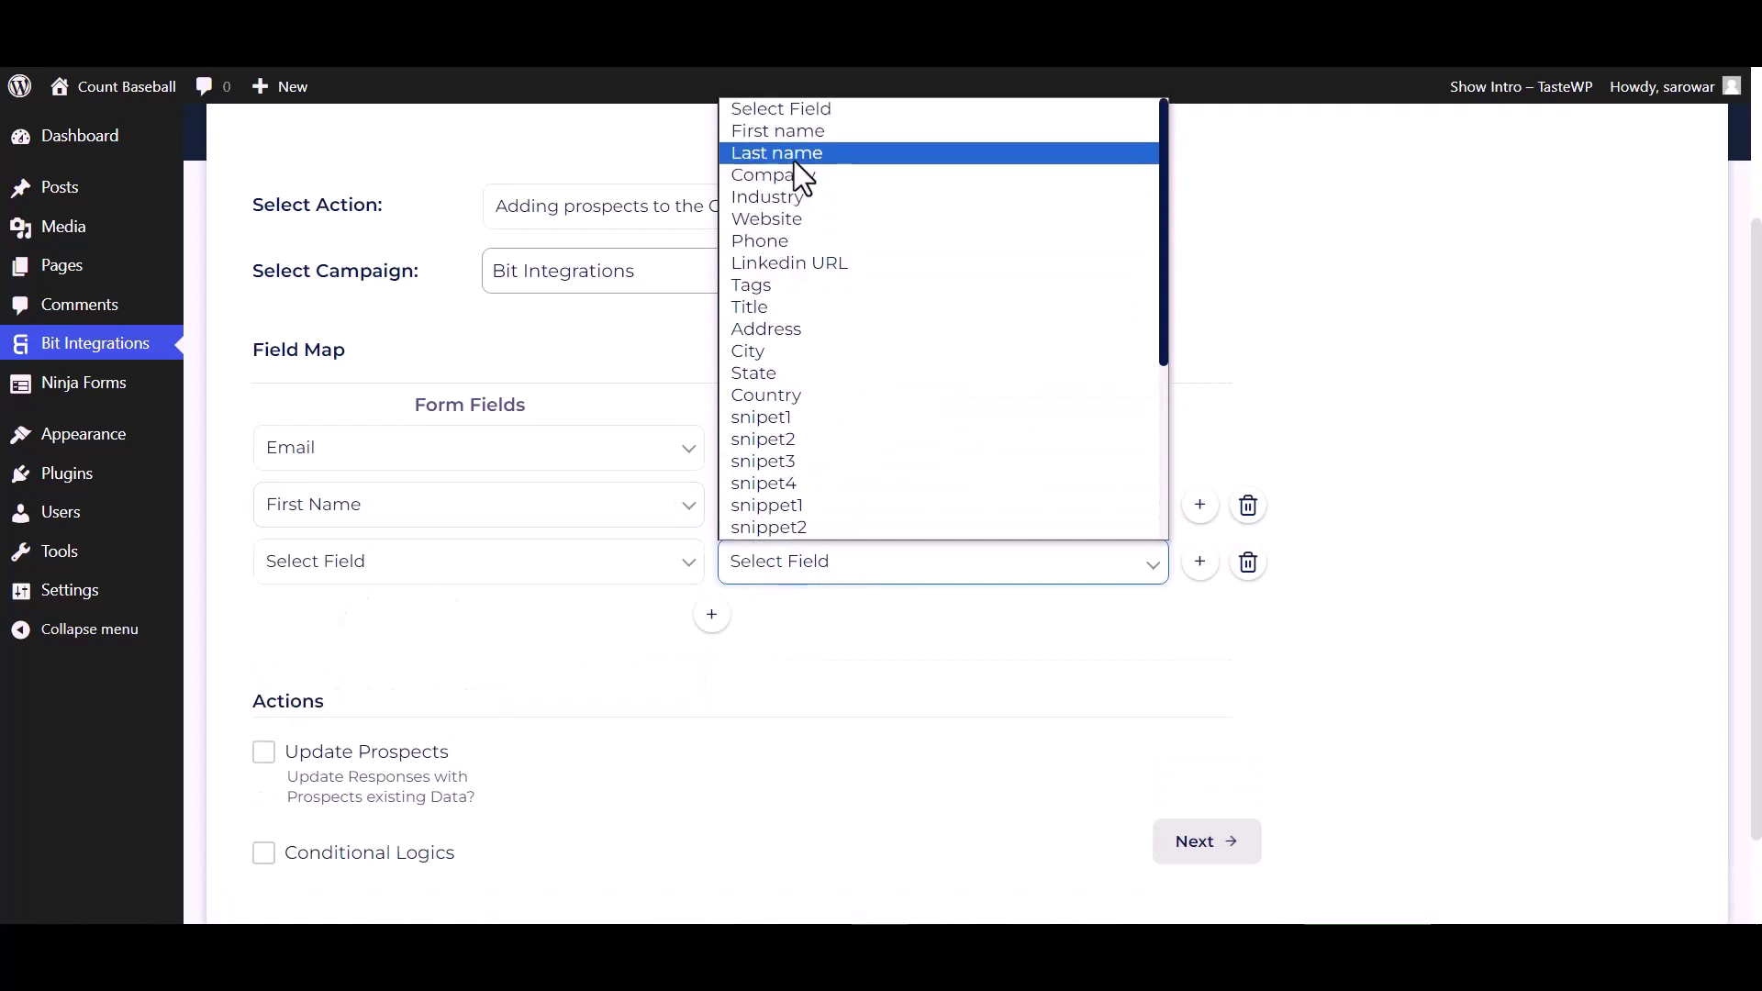
click(795, 156)
click(642, 567)
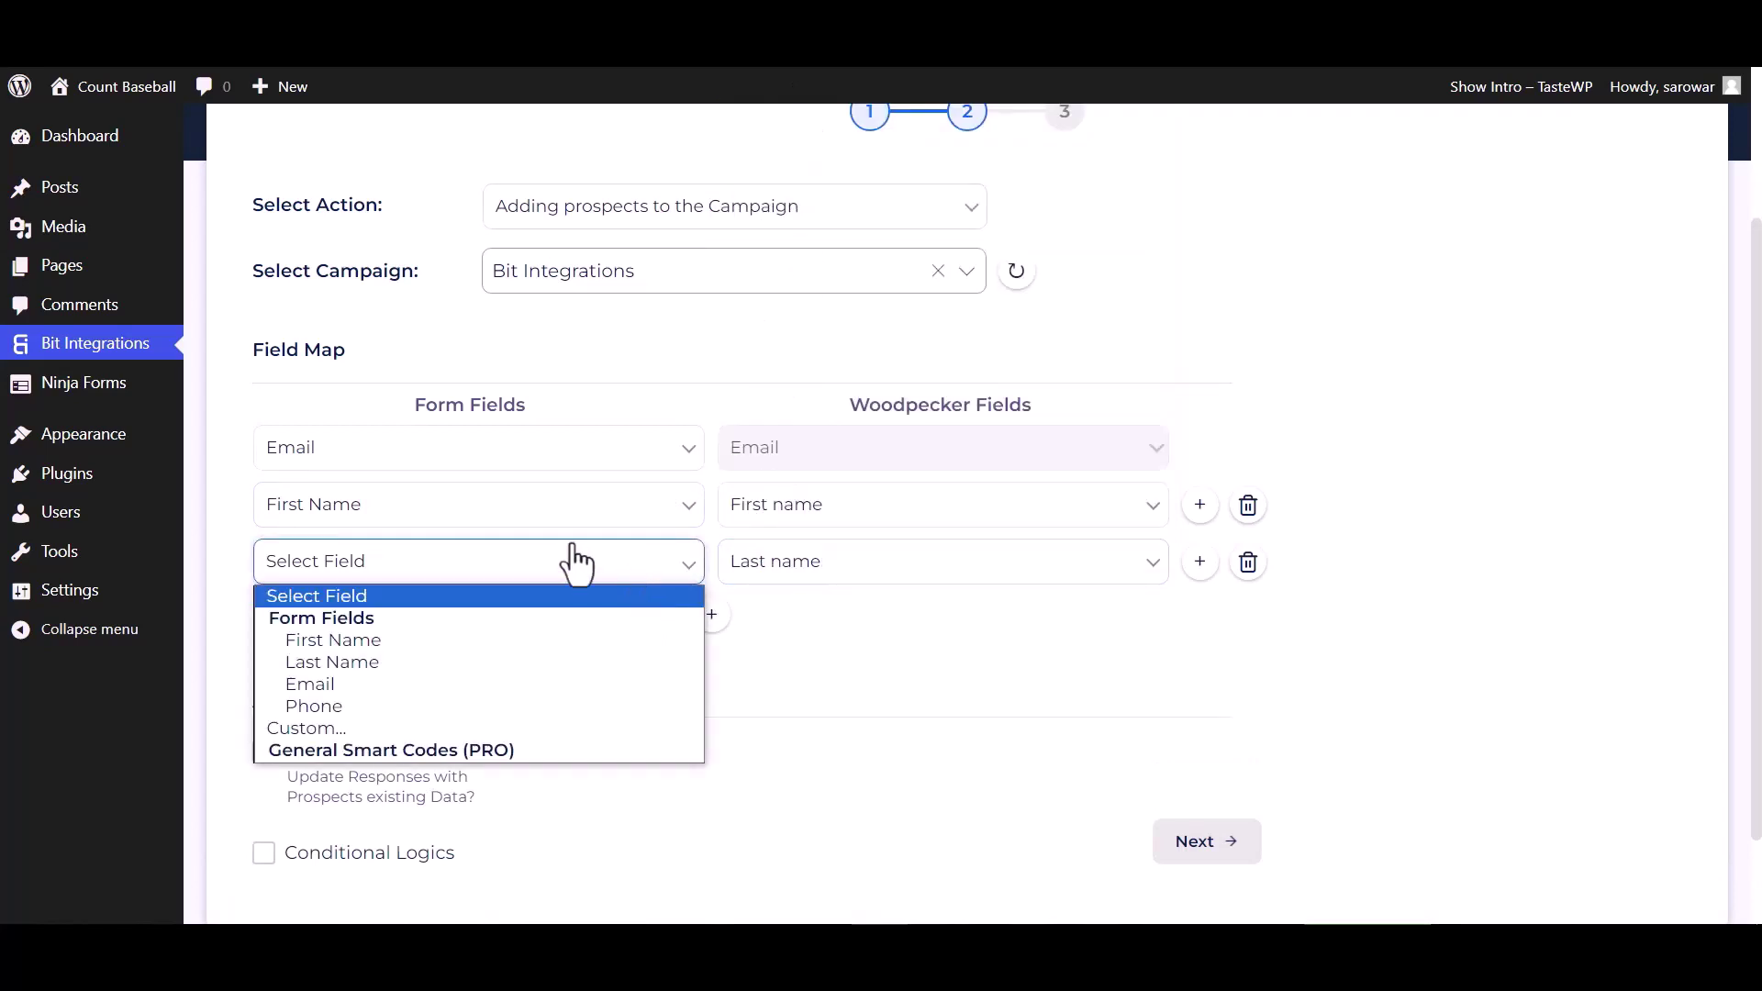
click(351, 663)
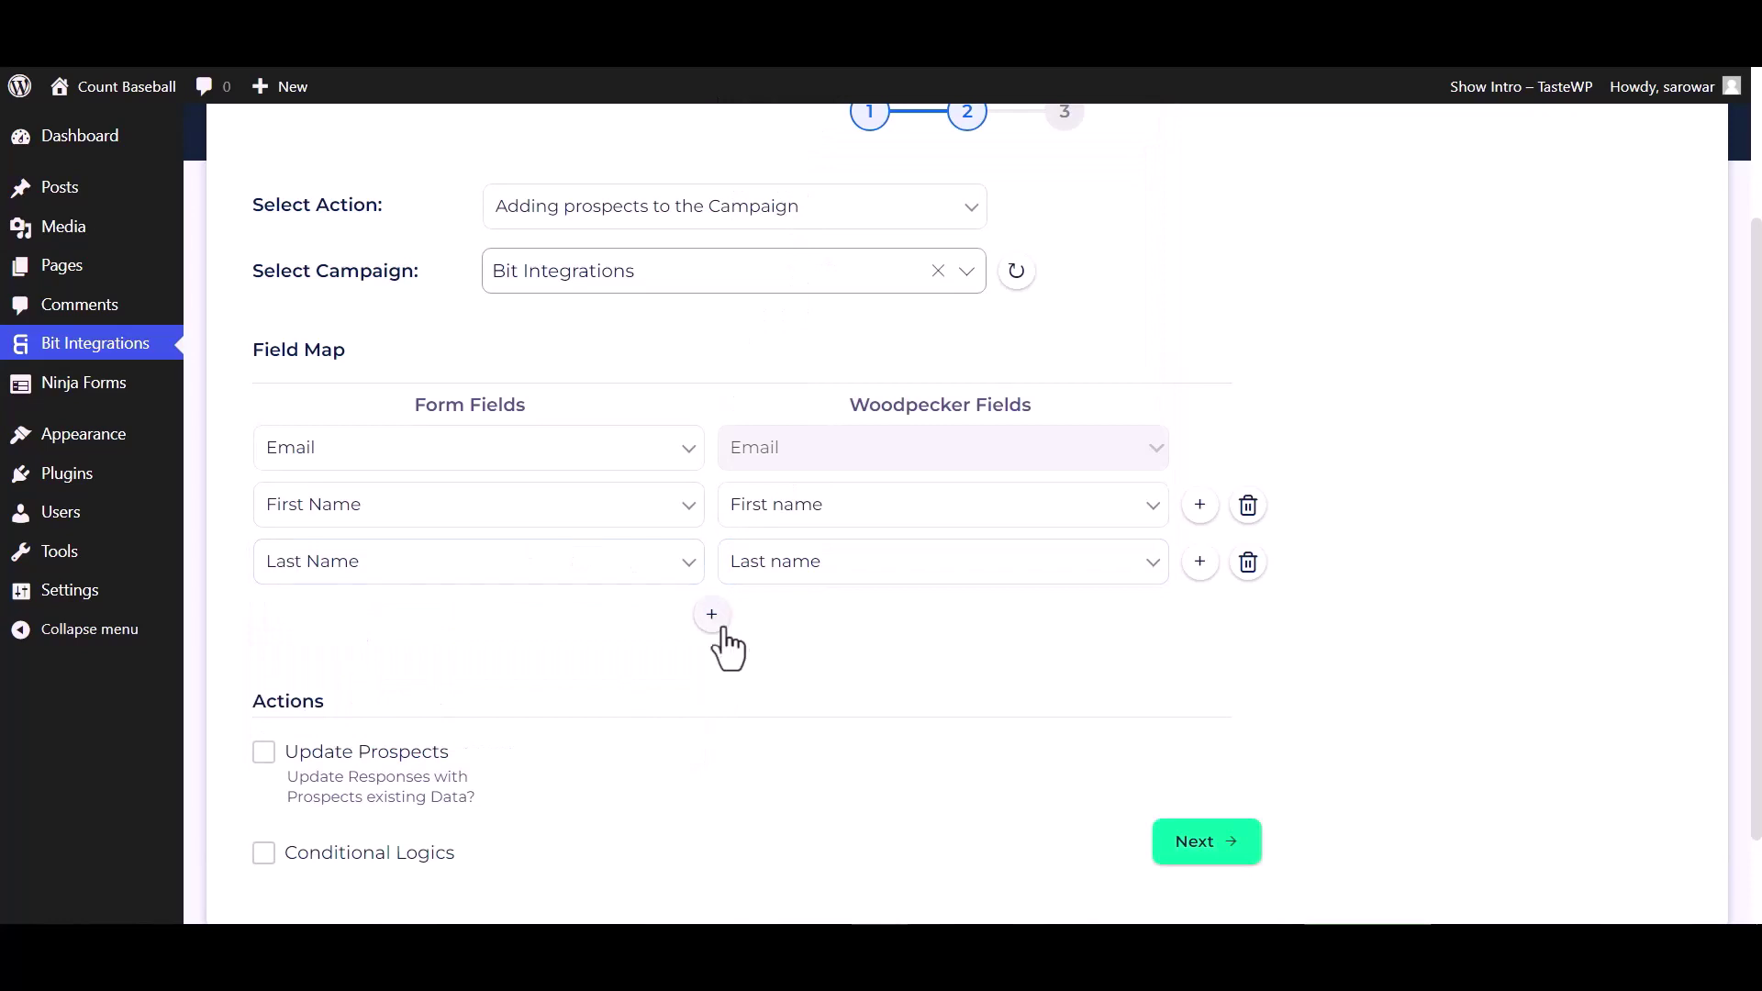
click(713, 615)
click(818, 623)
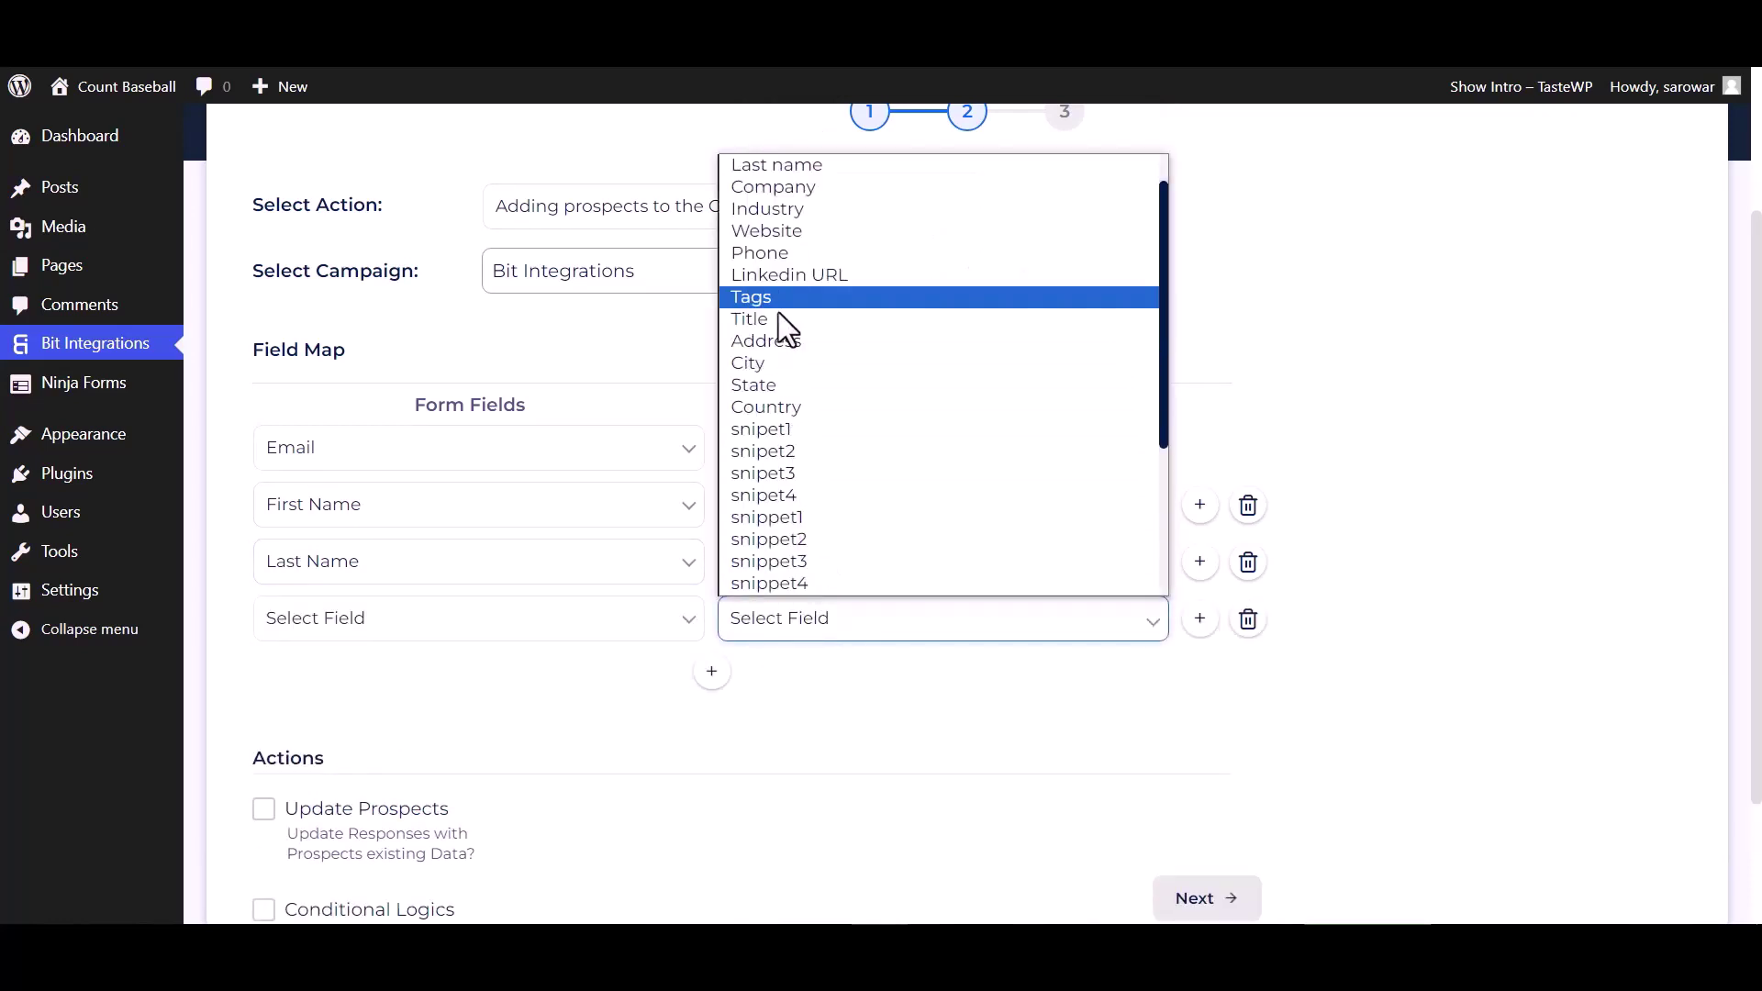
click(781, 256)
click(671, 644)
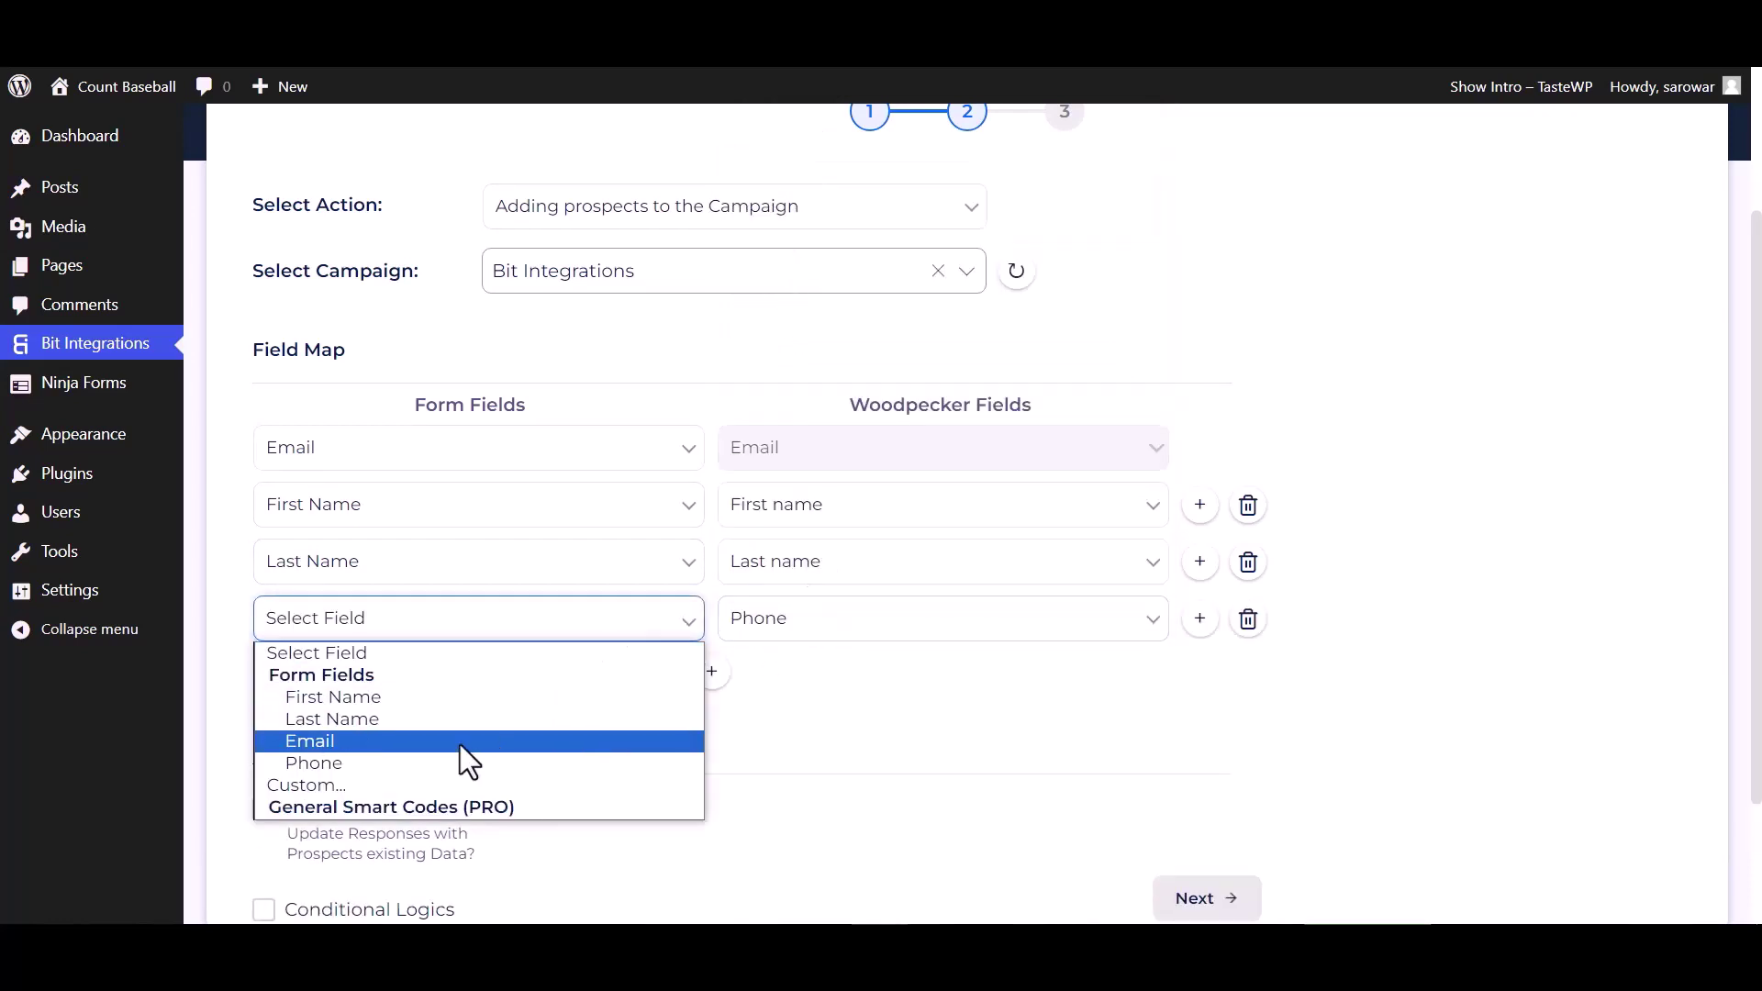
click(361, 760)
scroll(748, 706, down, 1)
scroll(748, 705, down, 2)
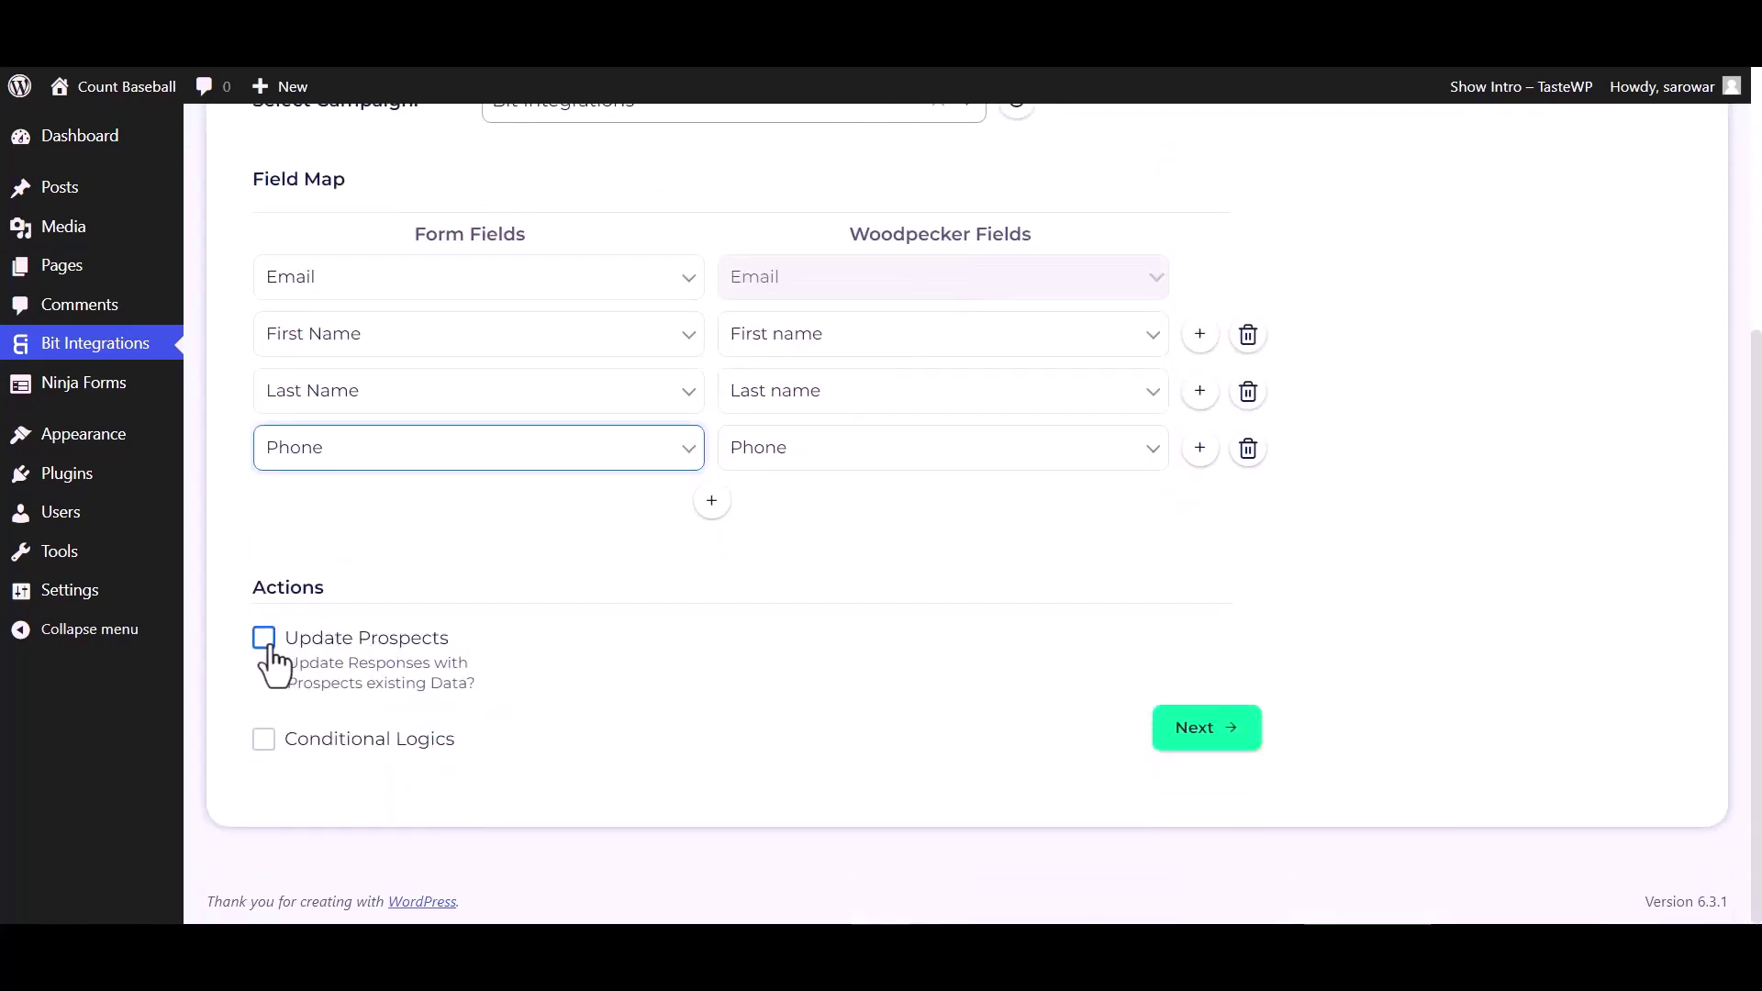
Leave Conditional Logics off, then finish and save the Woodpecker integration
click(263, 748)
scroll(276, 763, down, 3)
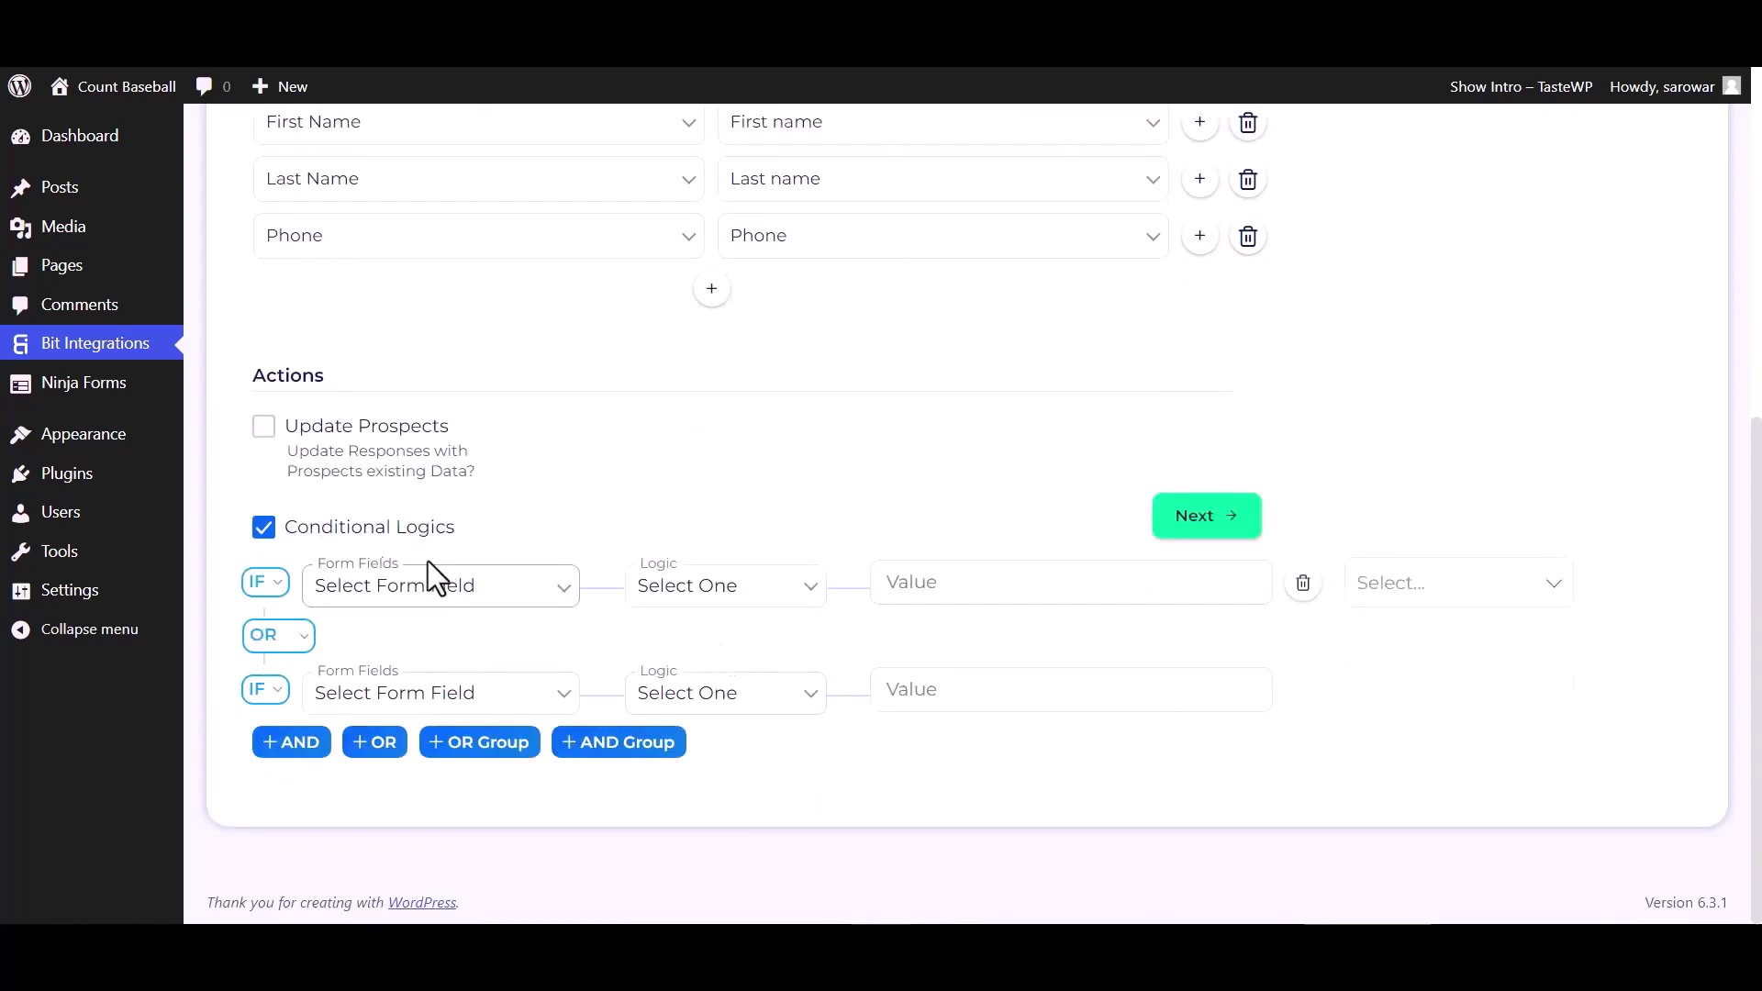
click(263, 529)
click(1182, 729)
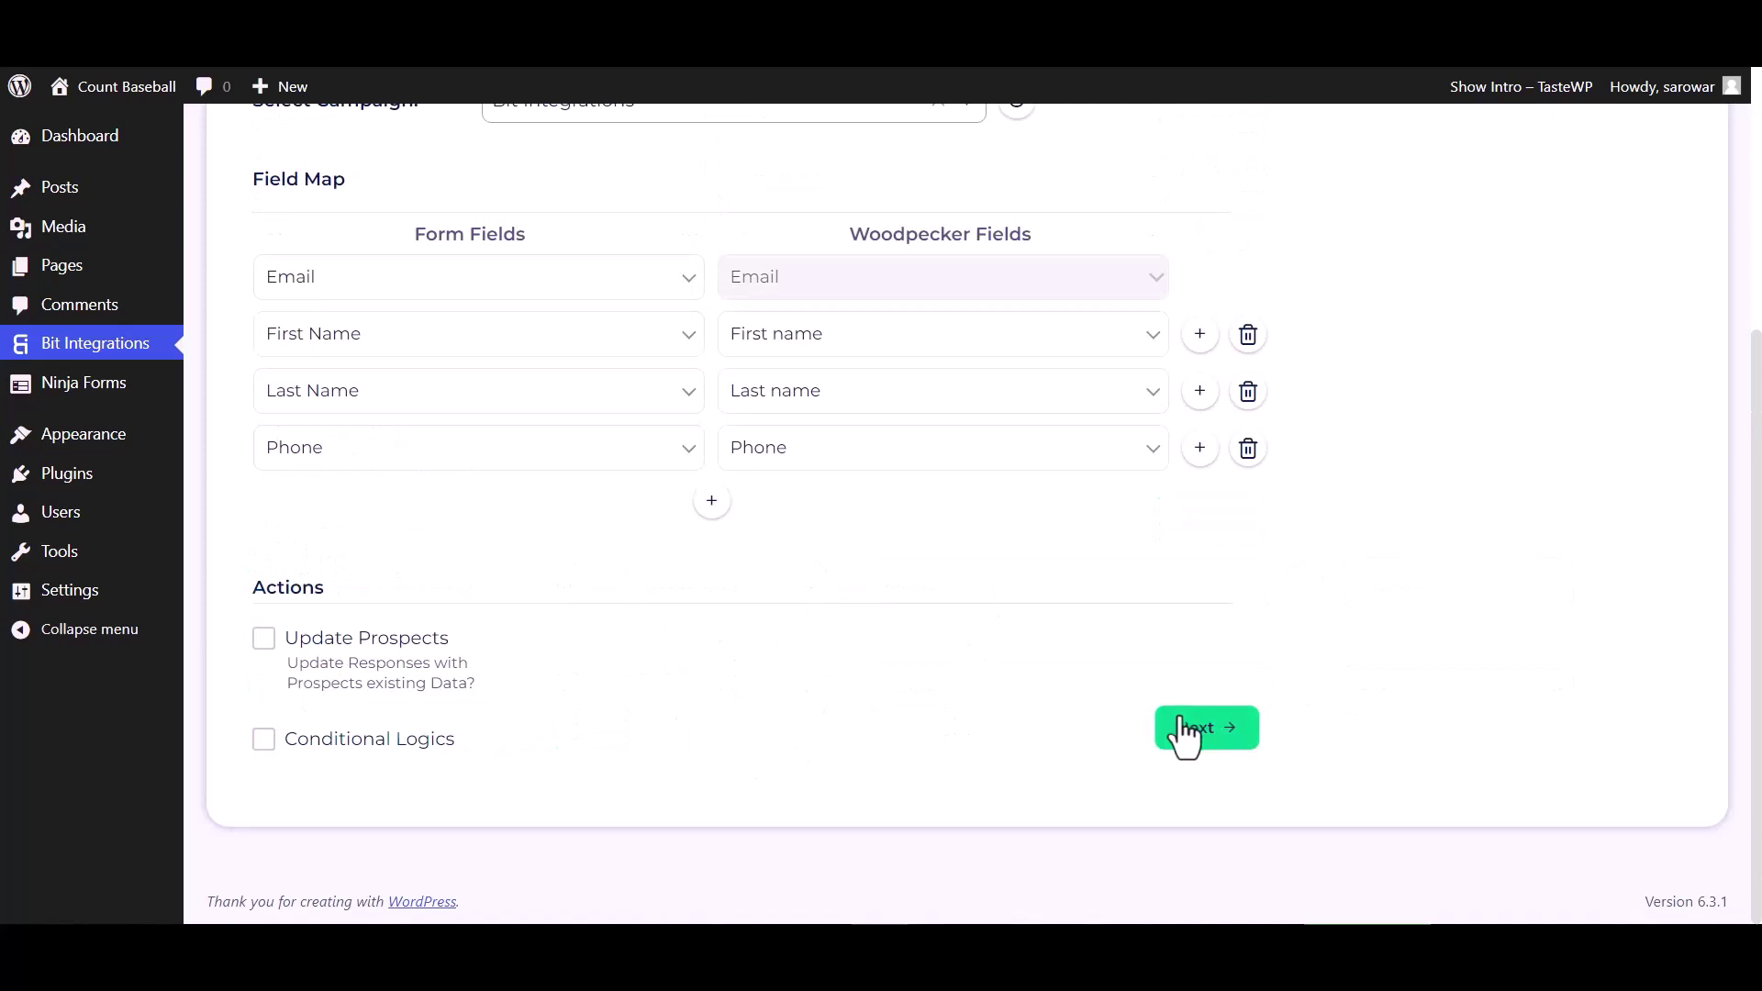
click(911, 452)
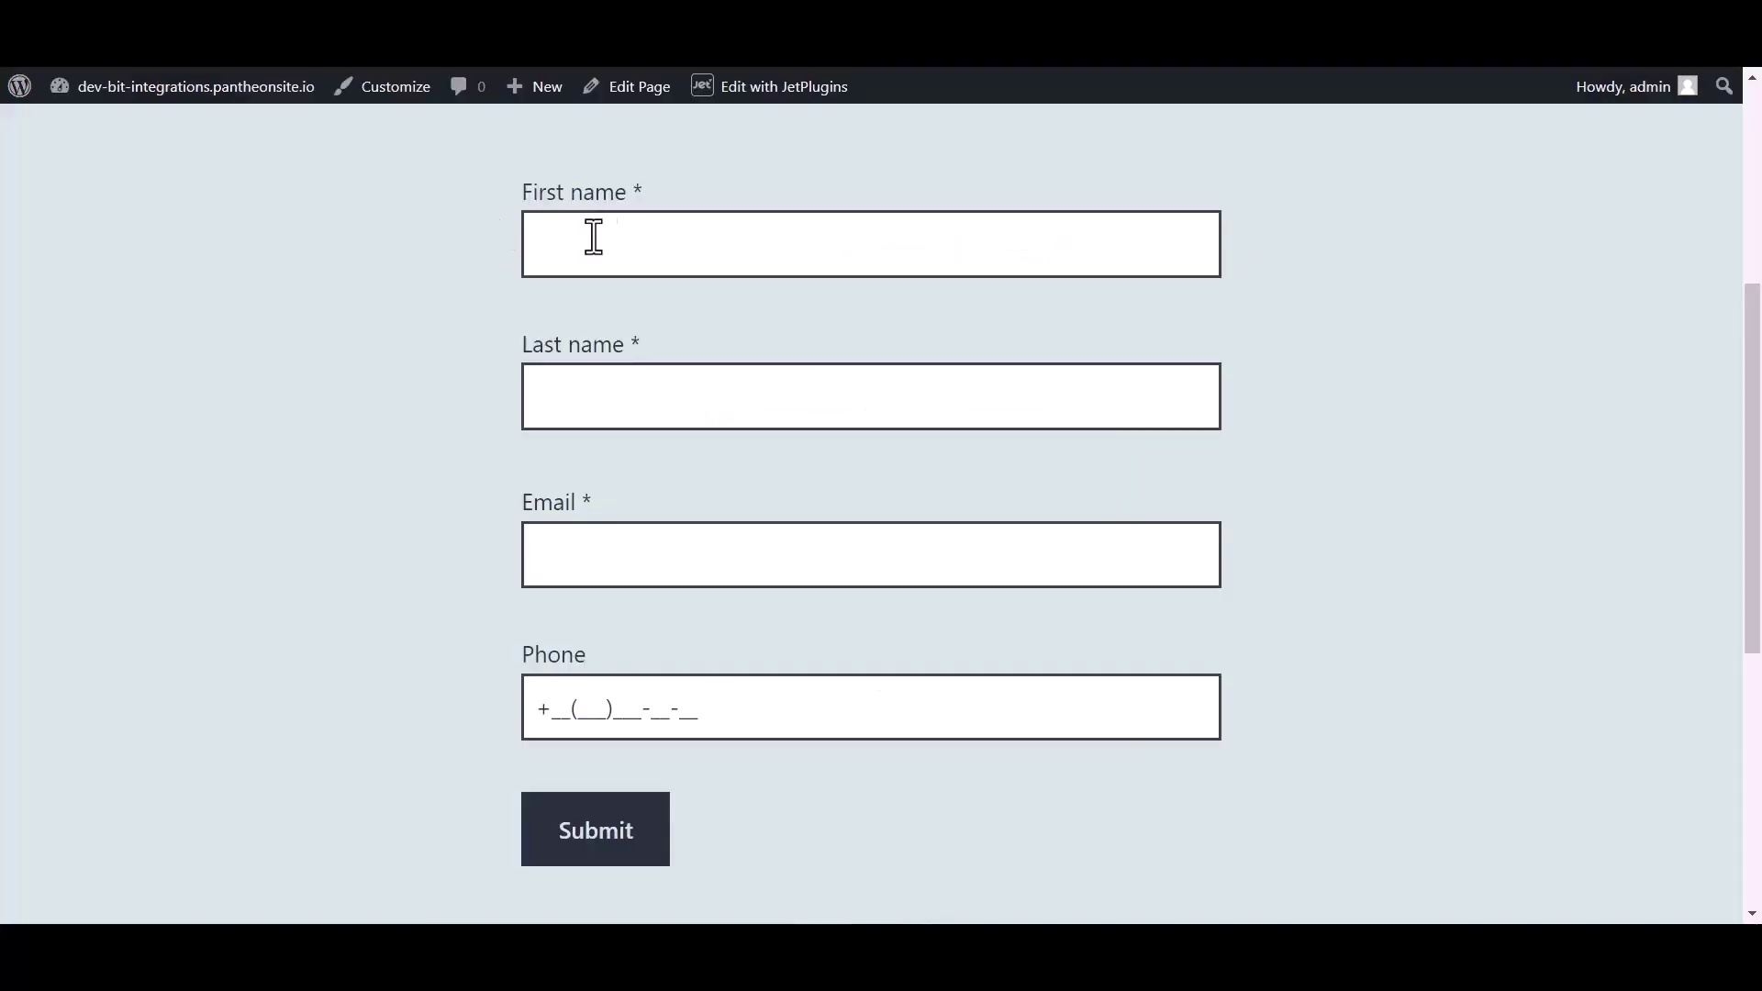
Submit a test entry named Bit Integrations with the corrected support email and a phone number
click(612, 236)
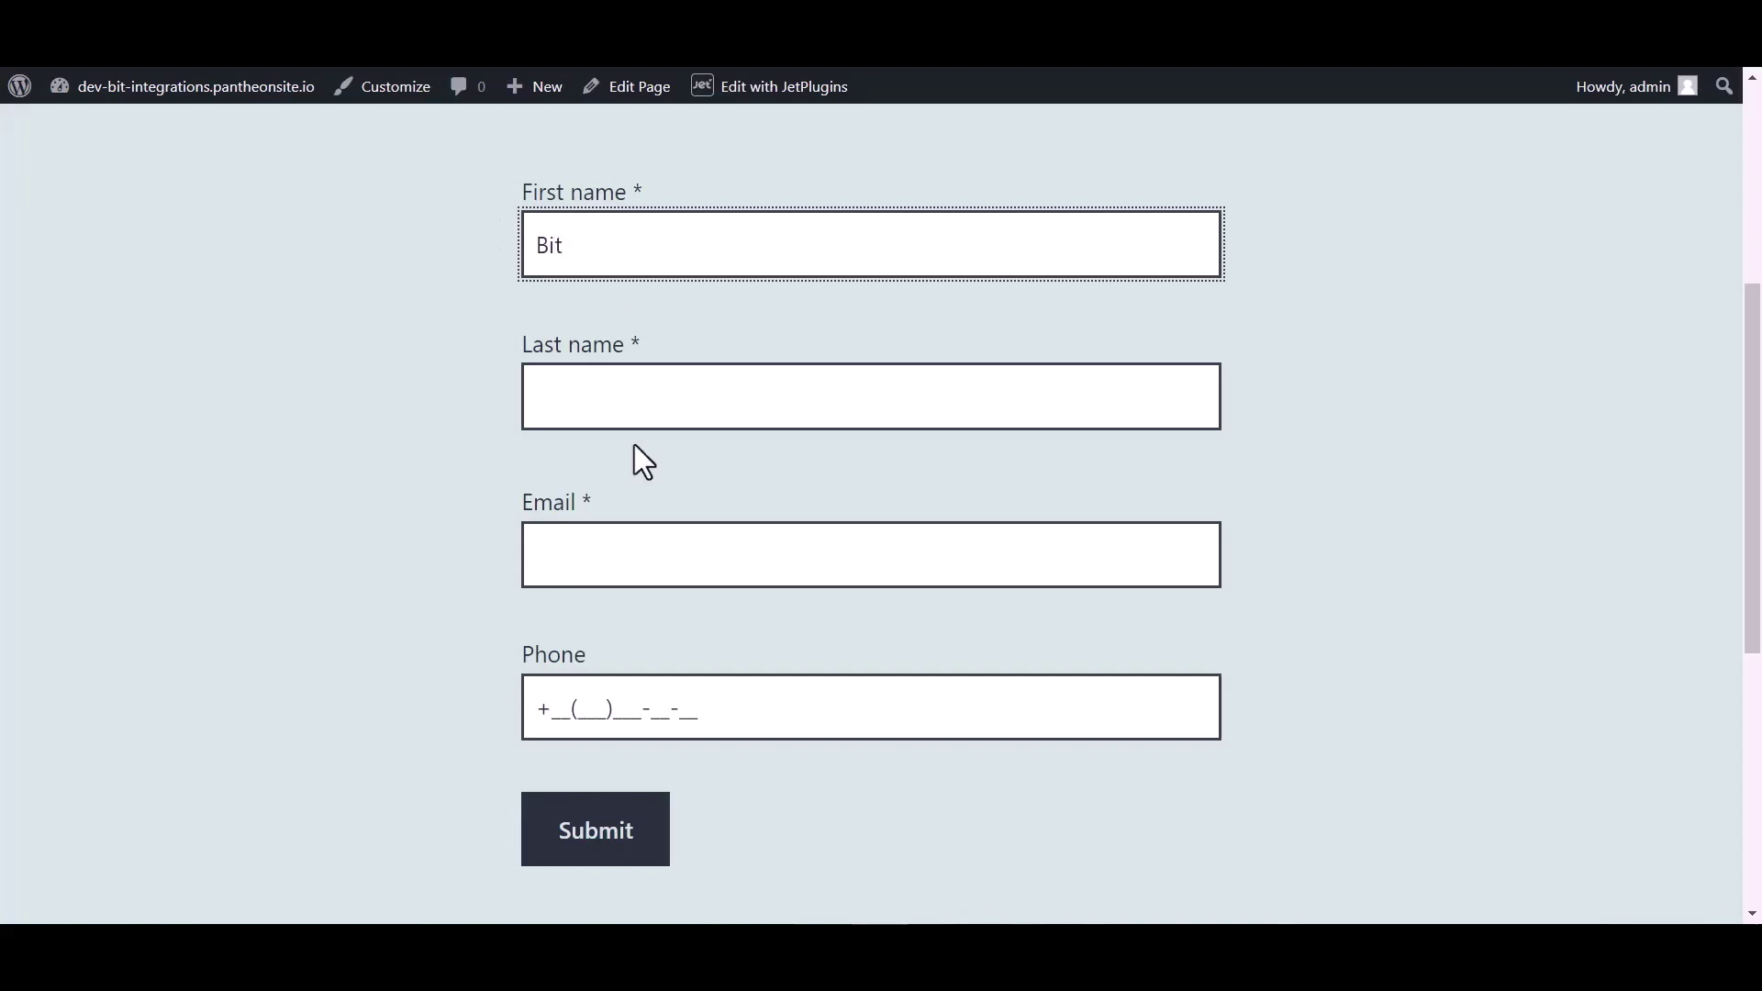
click(597, 398)
text(Integrations)
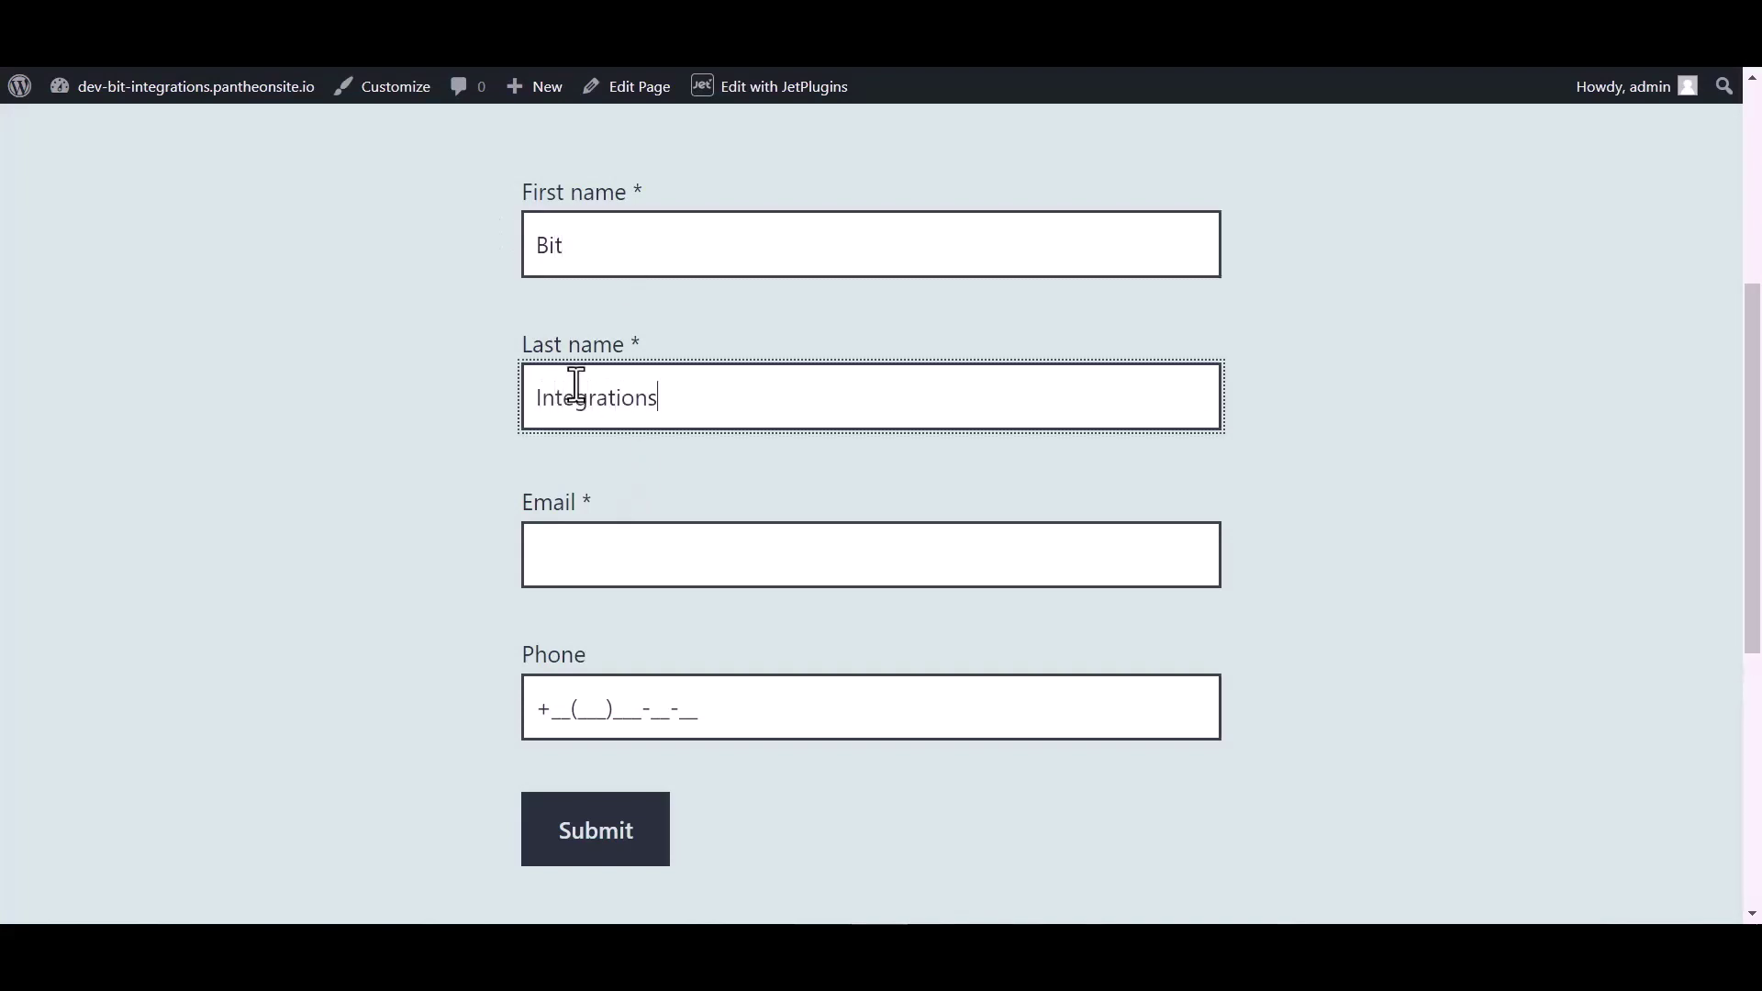
click(577, 567)
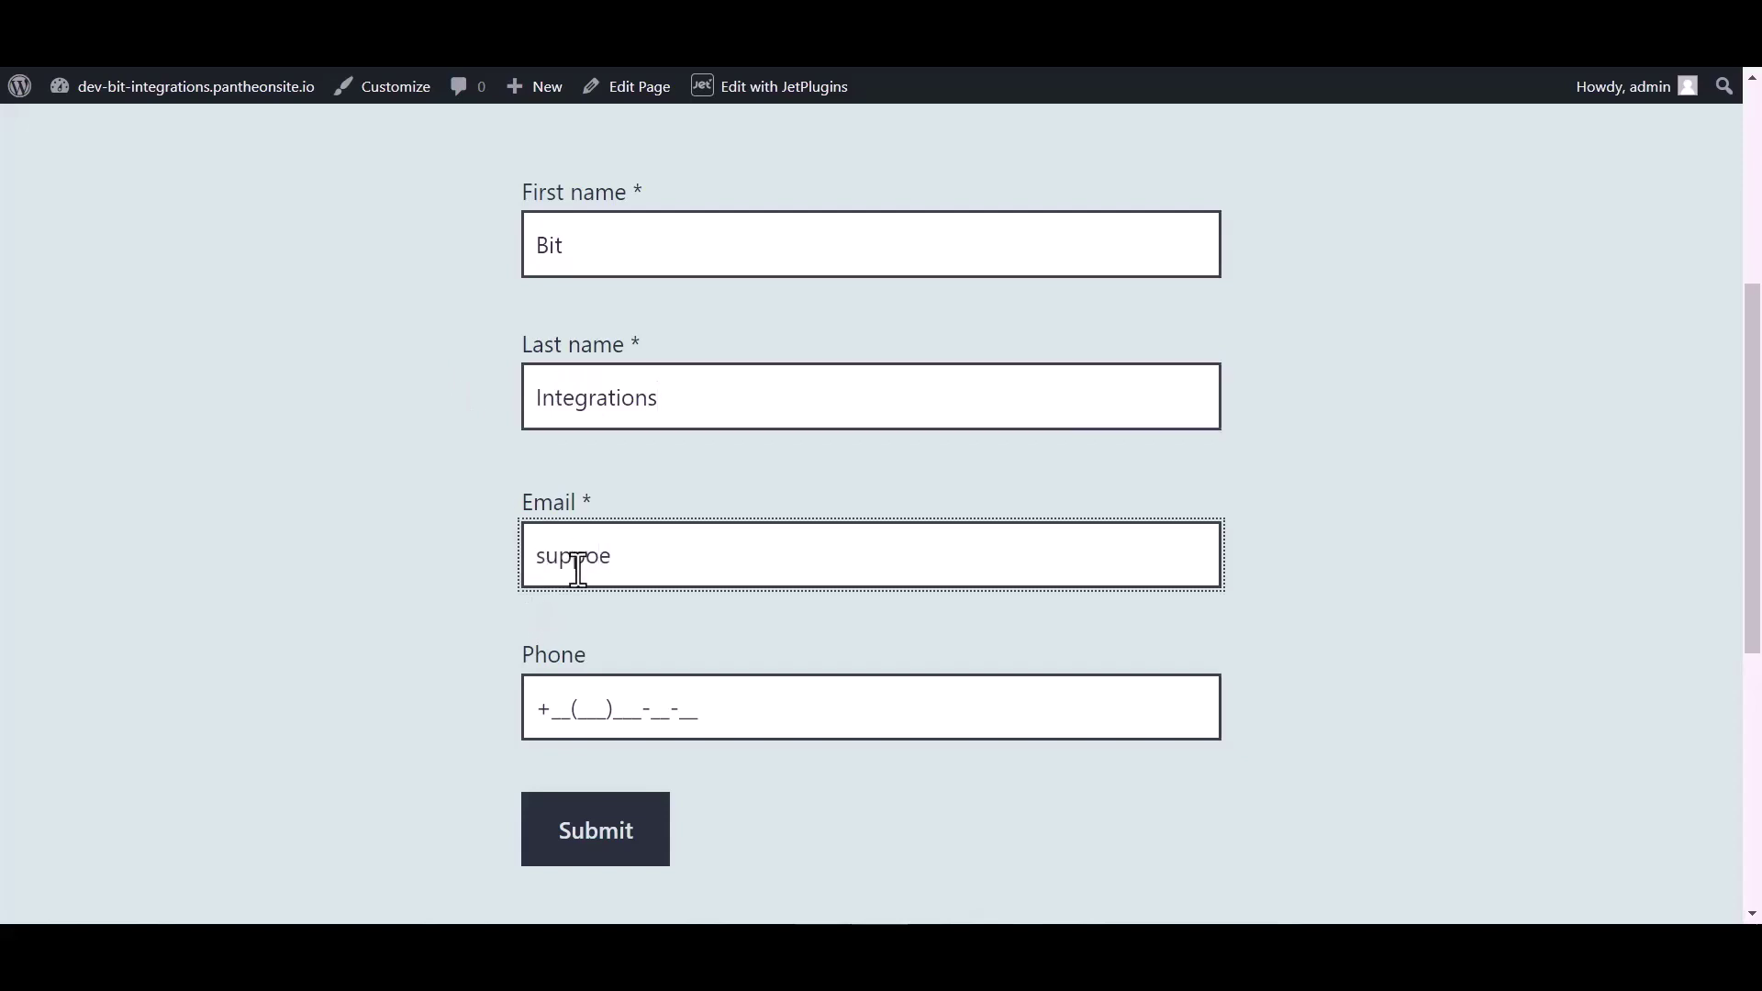
key(BackSpace)
text(@bita)
text(pps.p)
text(ro)
click(596, 699)
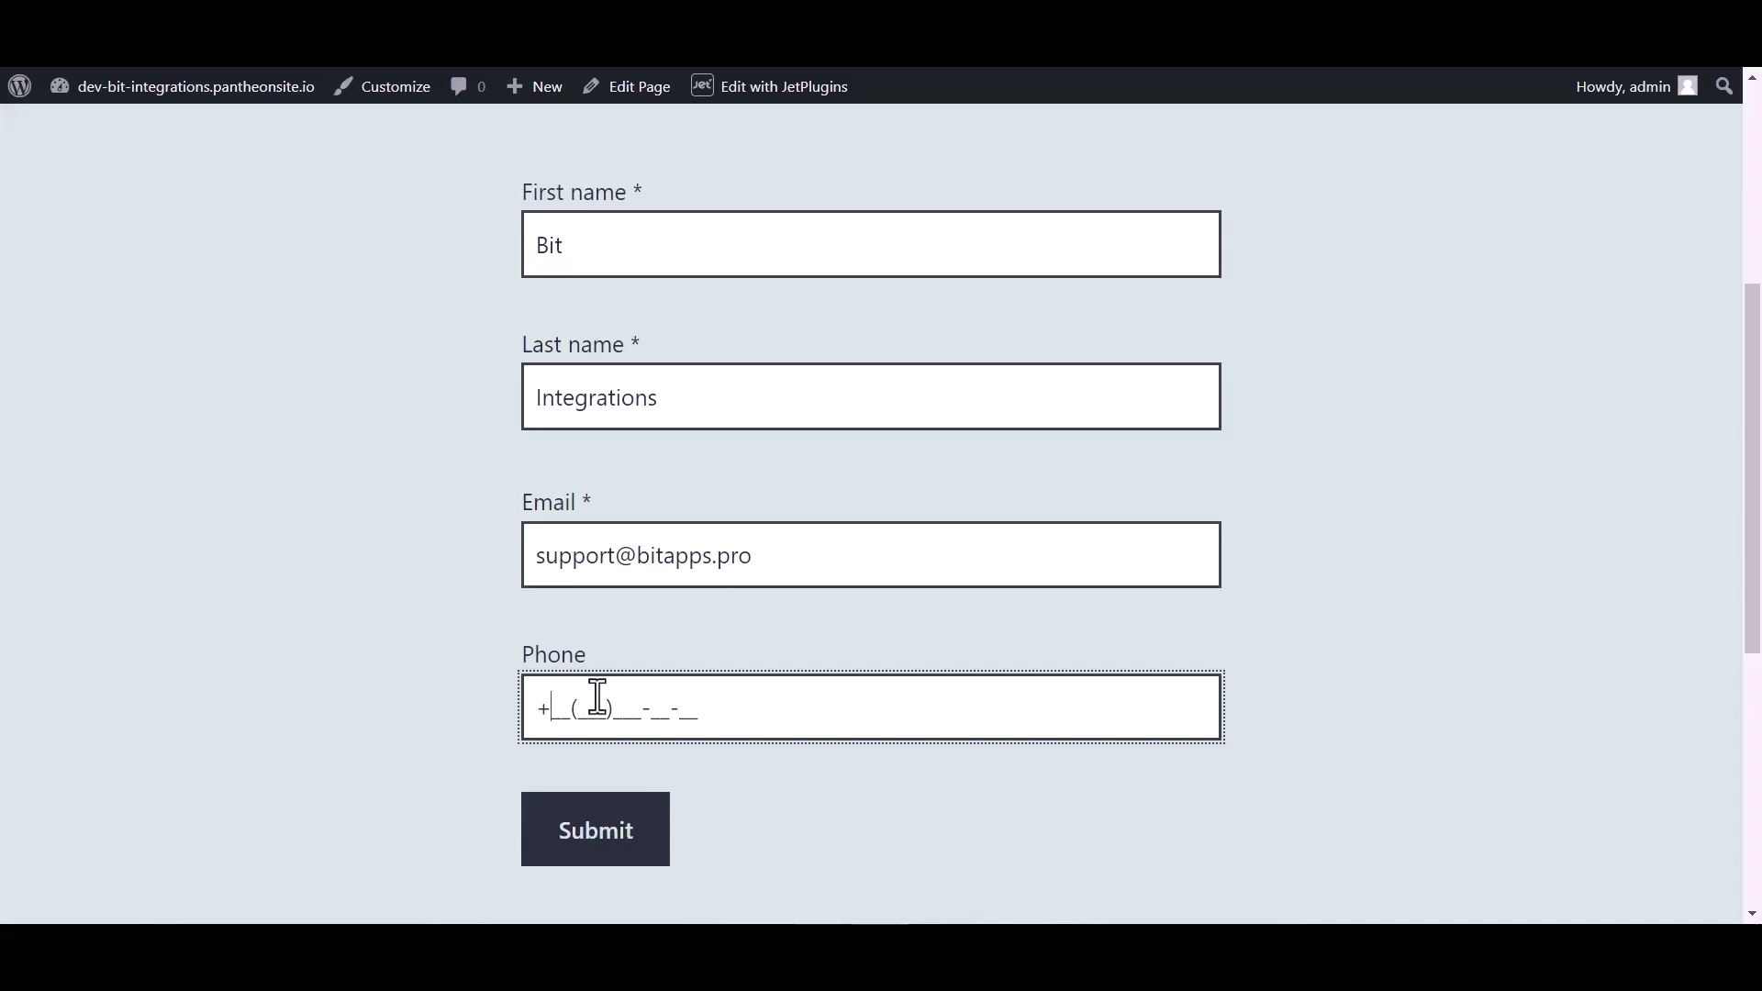
text(44(455)5)
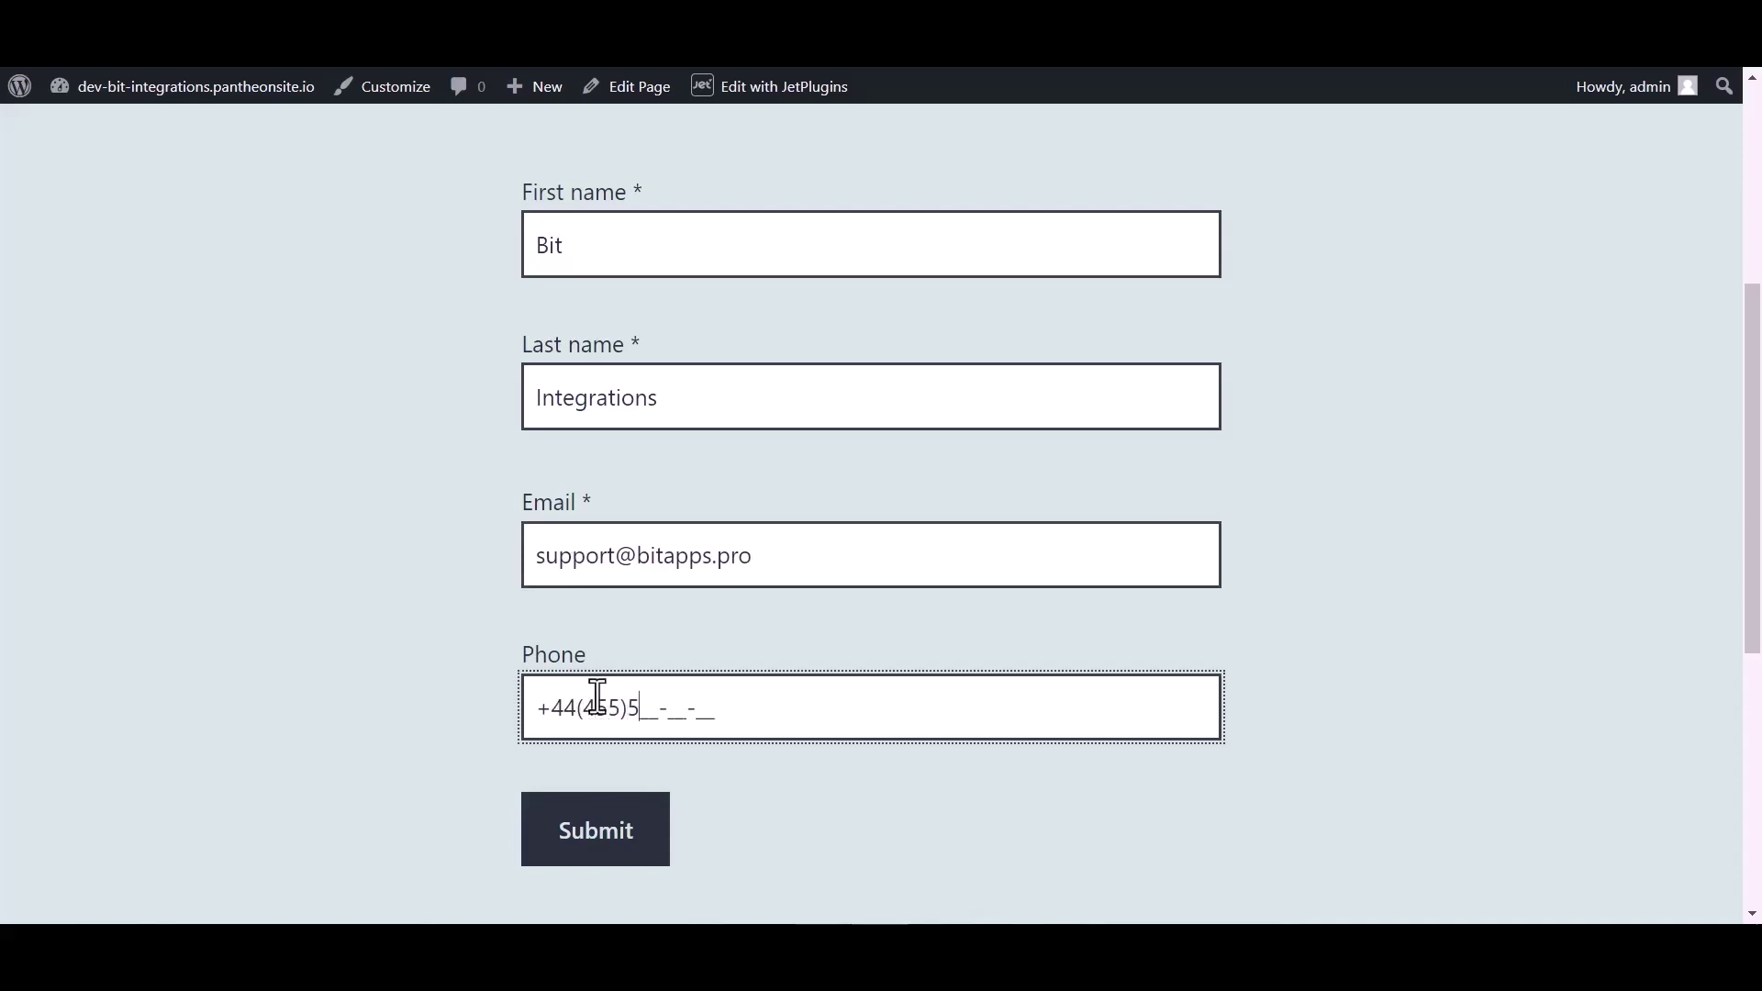
text(66-6)
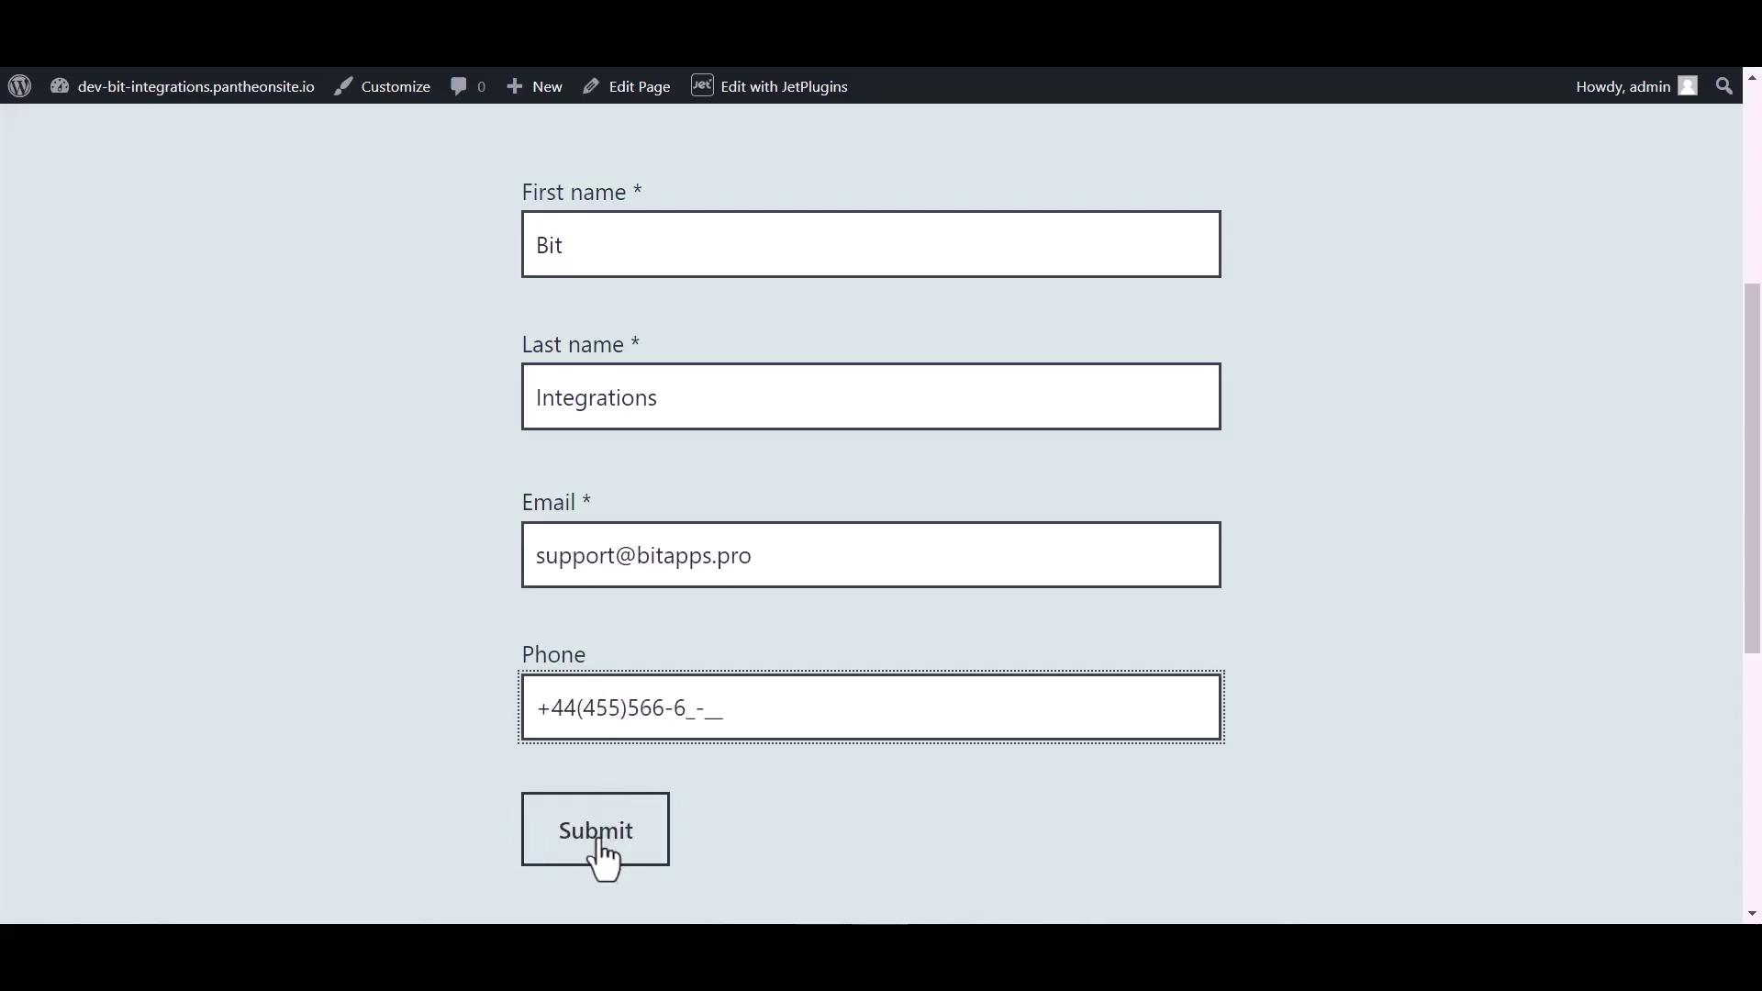
click(582, 832)
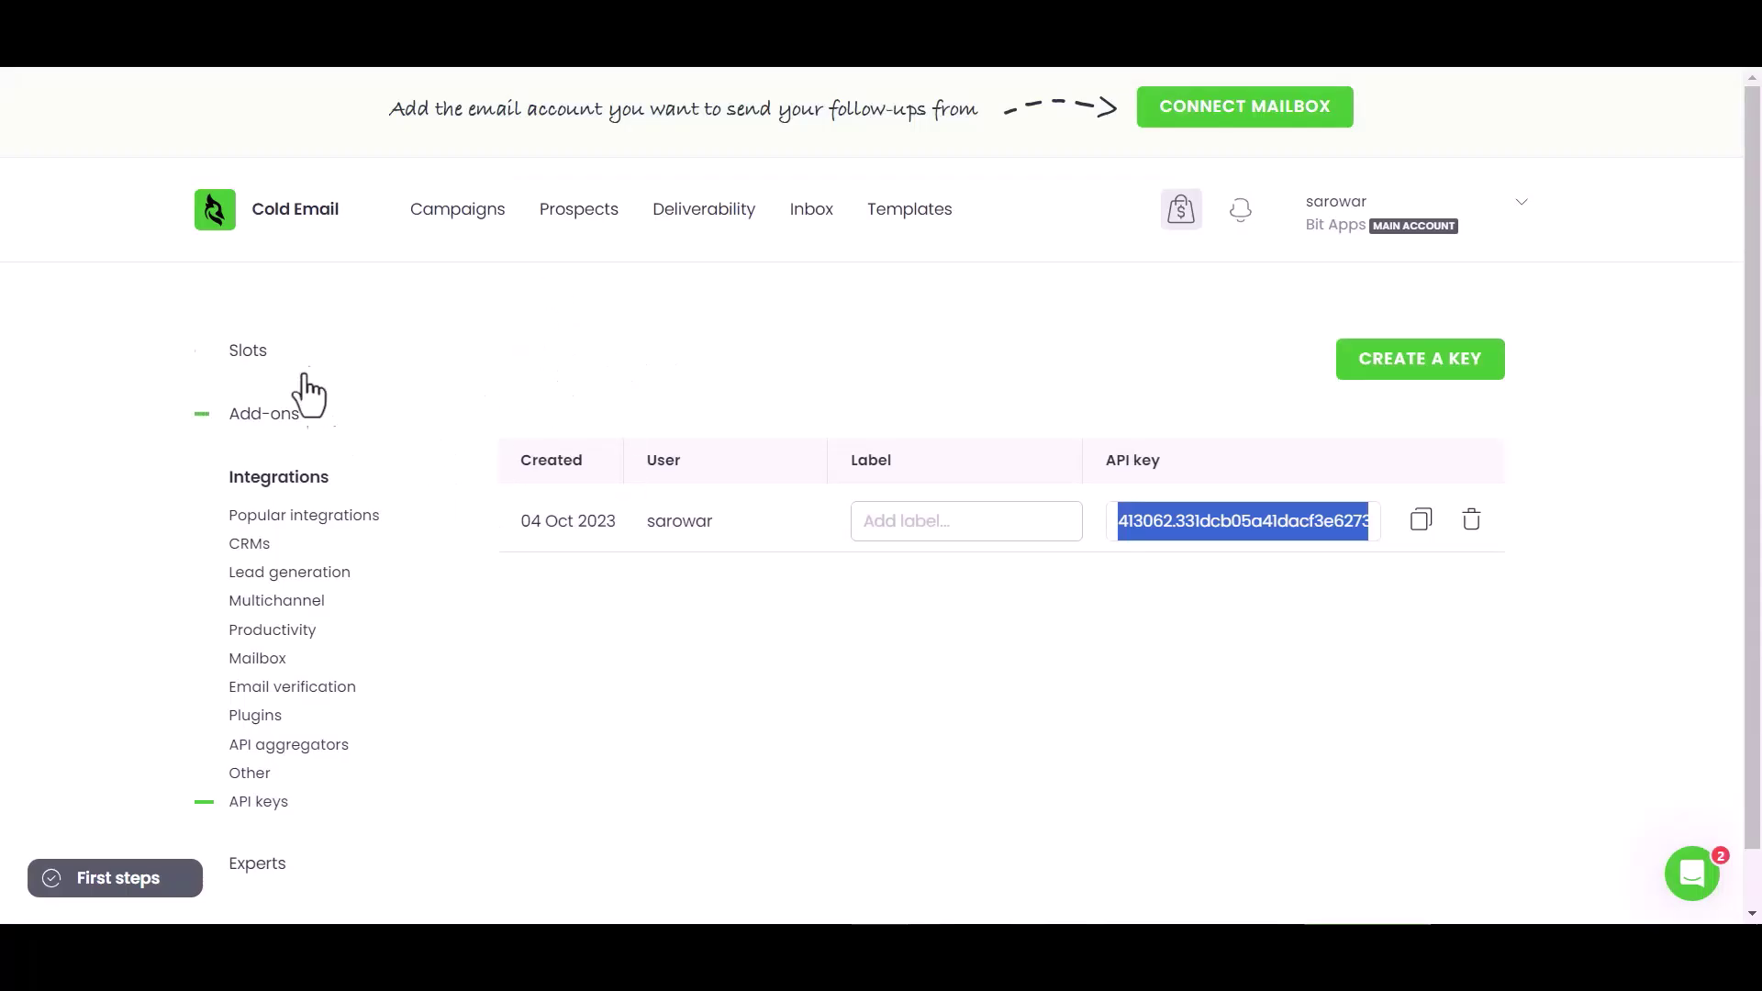
click(603, 228)
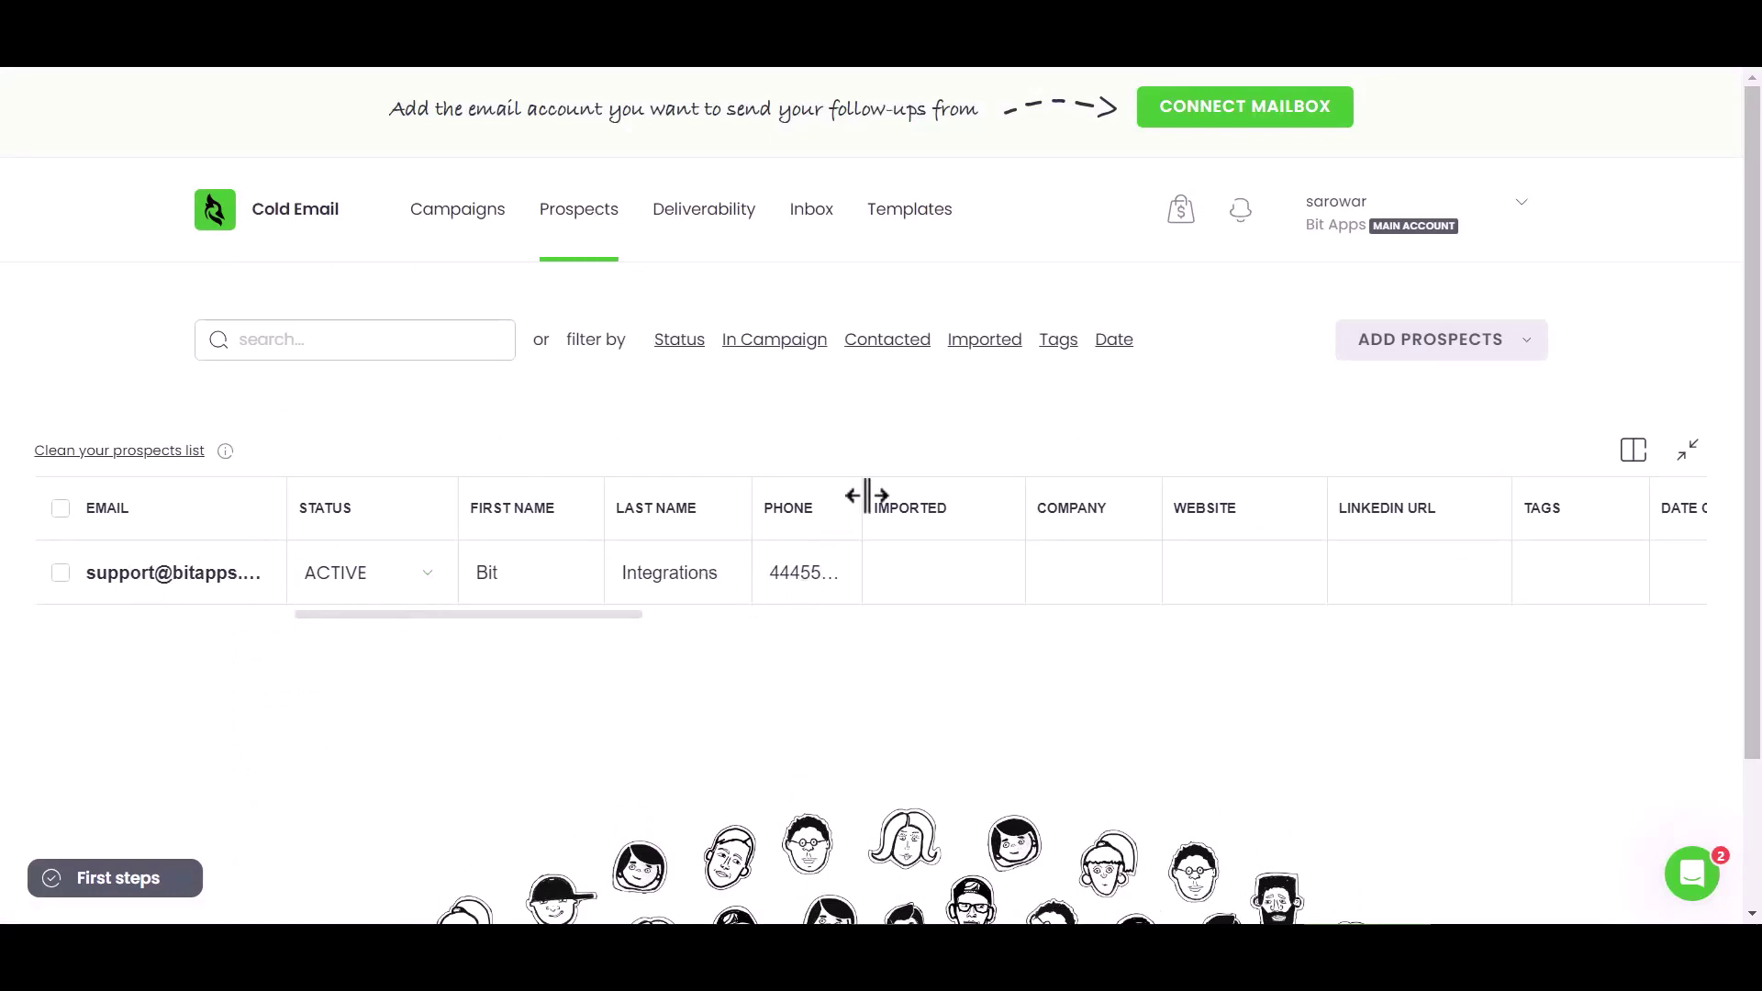
drag(869, 497, 914, 500)
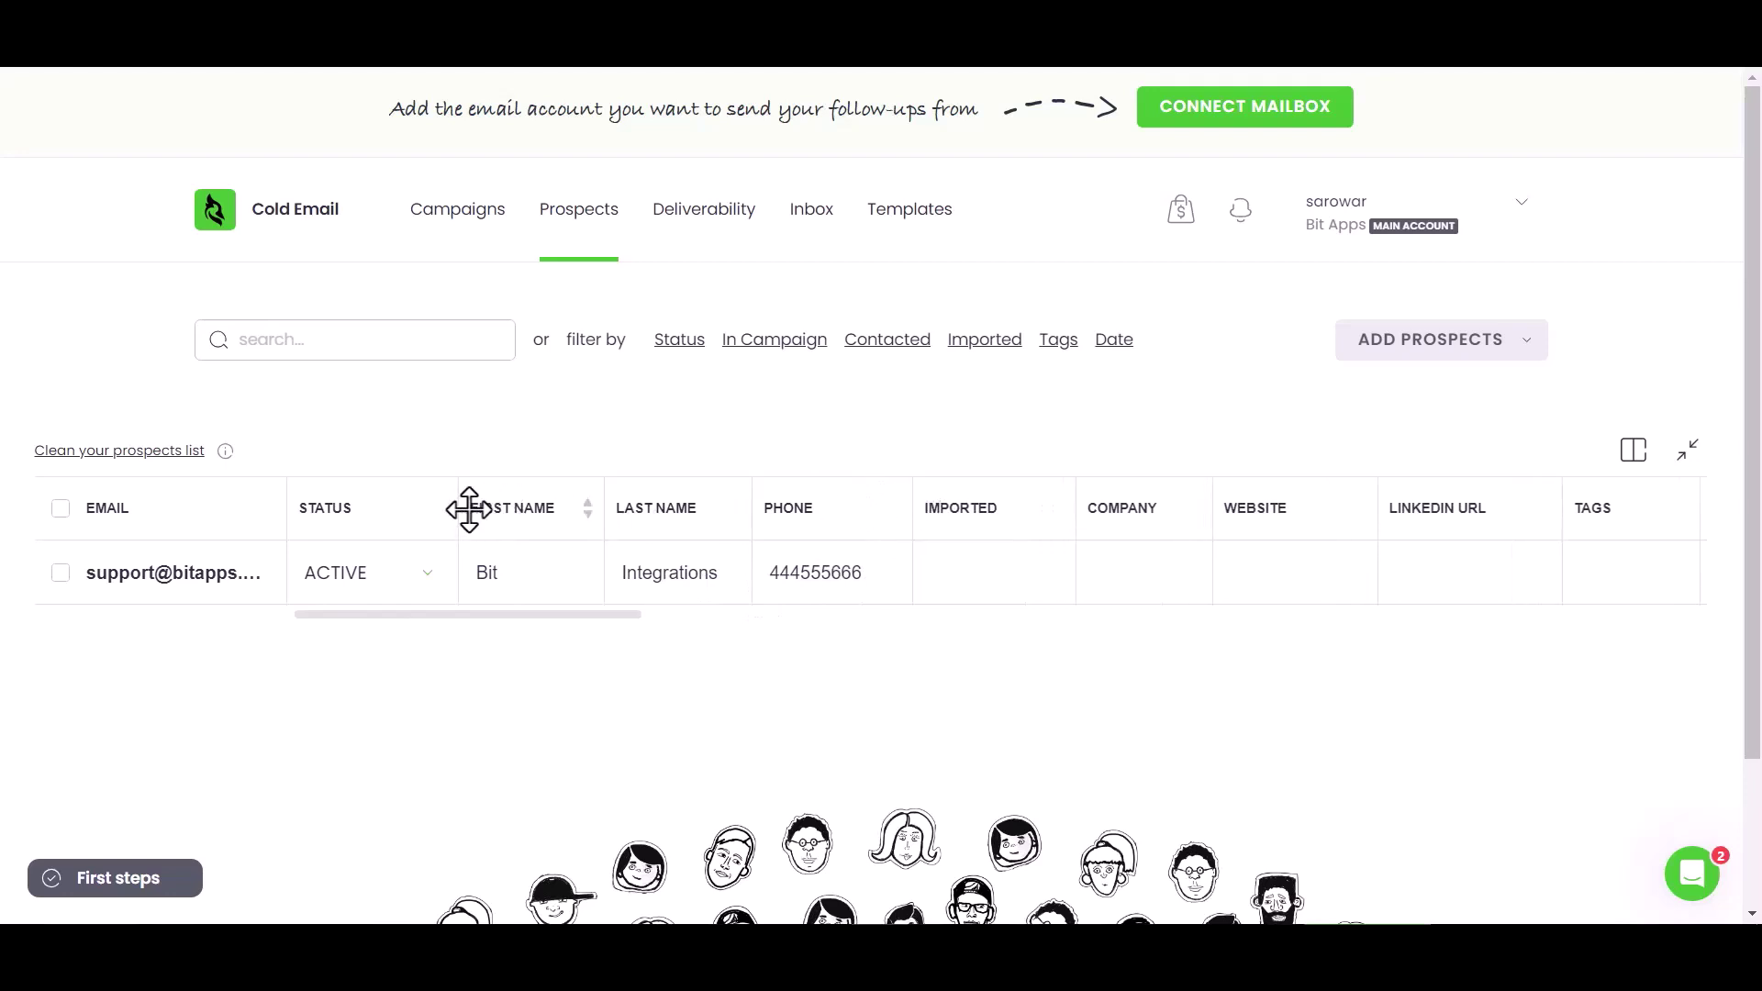
drag(284, 508, 358, 508)
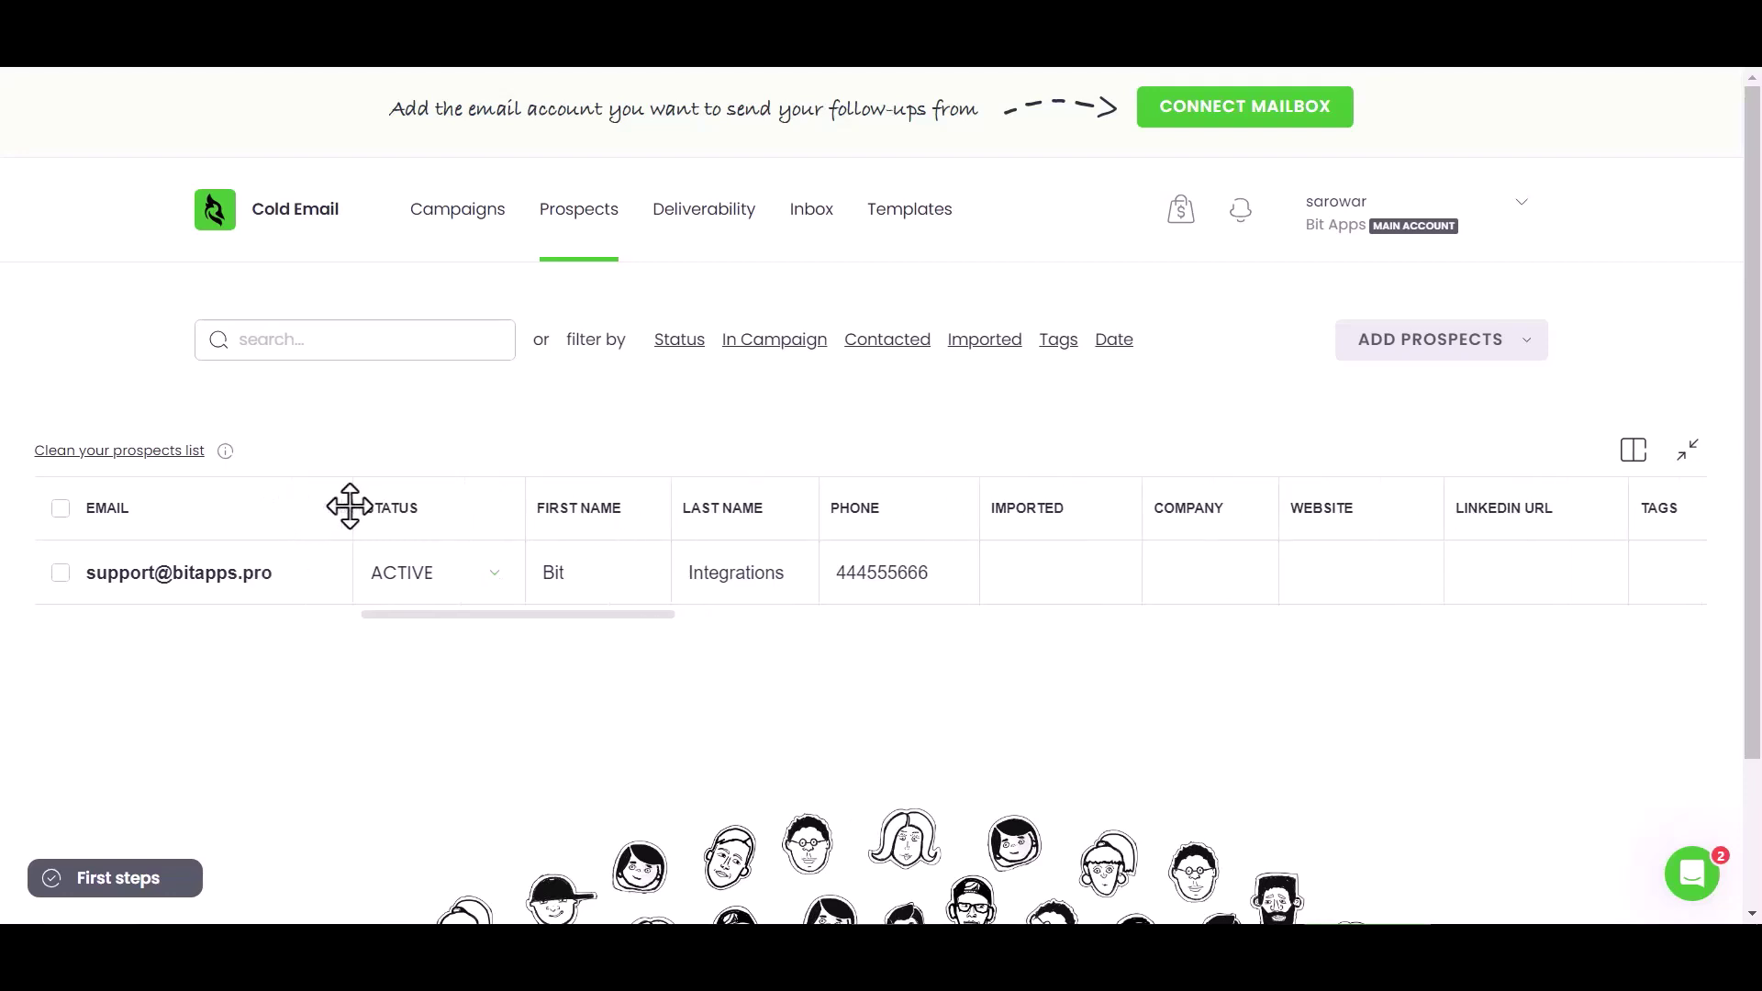